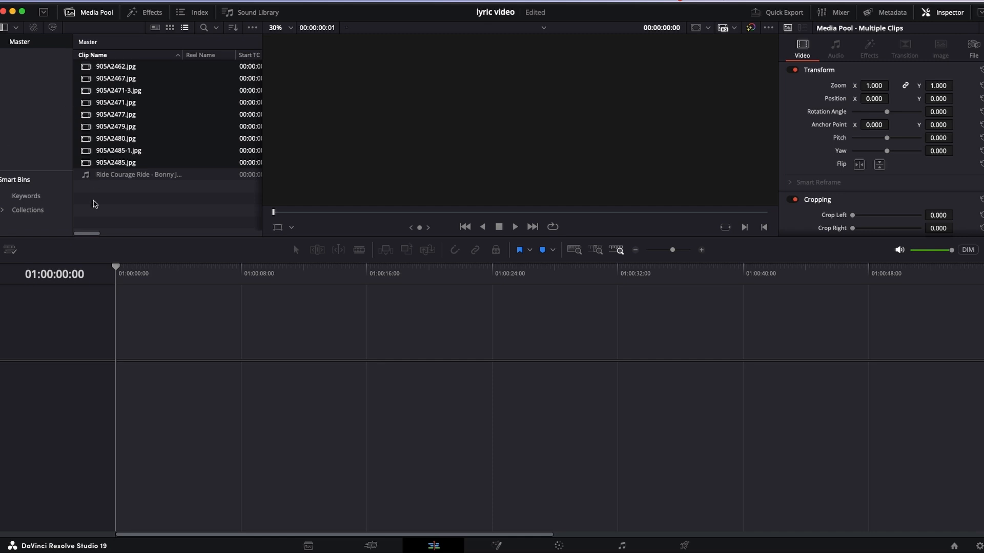
- Place the song Ride Courage Ride on track Audio 1 of a new timeline, starting at 01:00:00:00
{"action": "left_click", "coordinate": [93, 204]}
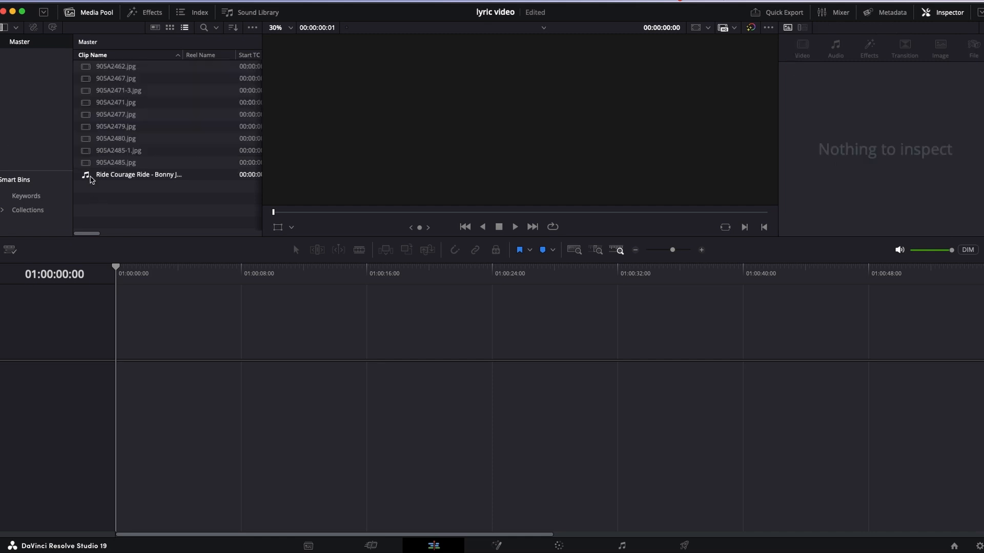
{"action": "left_click_drag", "start_coordinate": [91, 181], "coordinate": [148, 449]}
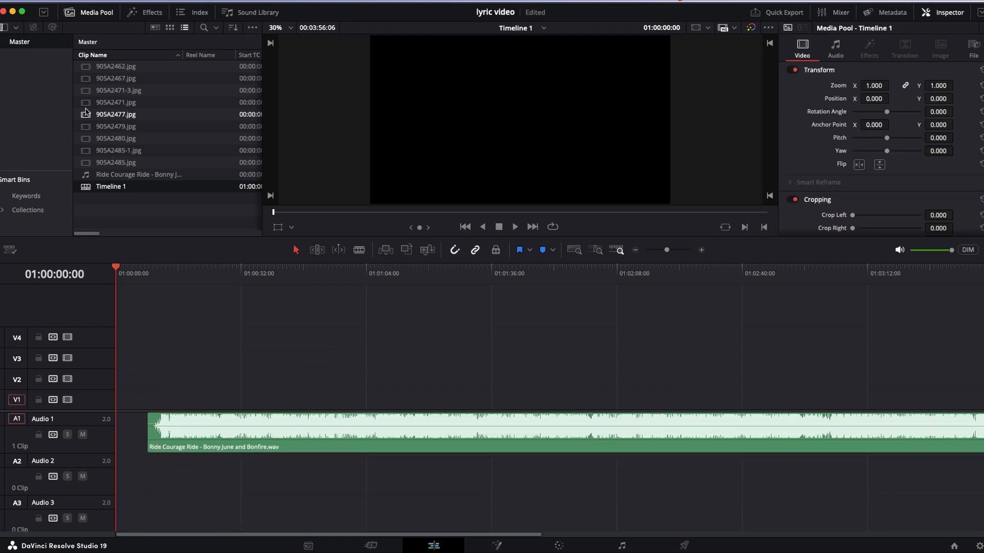
{"action": "left_click", "coordinate": [266, 448]}
{"action": "left_click_drag", "start_coordinate": [265, 449], "coordinate": [233, 450]}
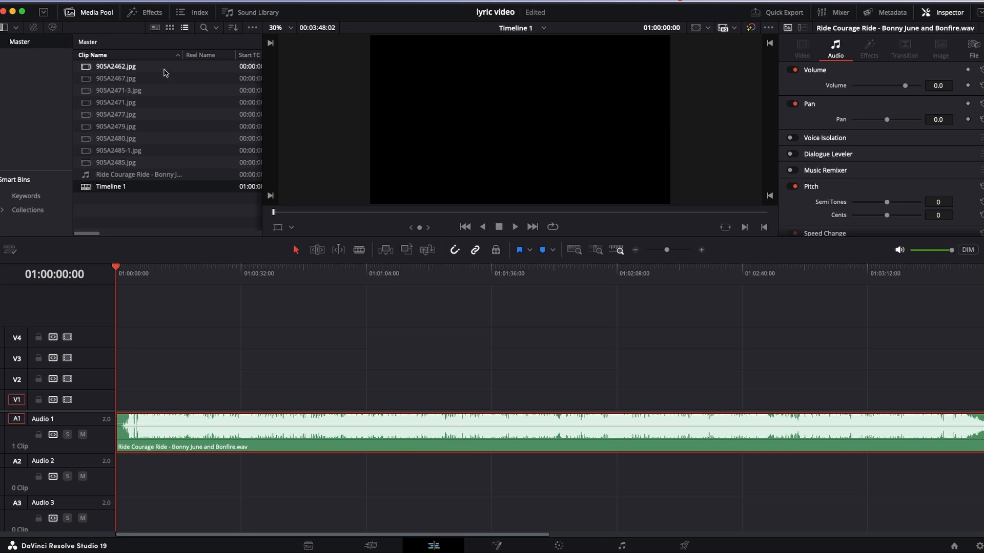
- Create subtitles from the audio in English with the Subtitle Default preset, 42 characters per line, single lines and a 0-frame gap
{"action": "left_click", "coordinate": [163, 1]}
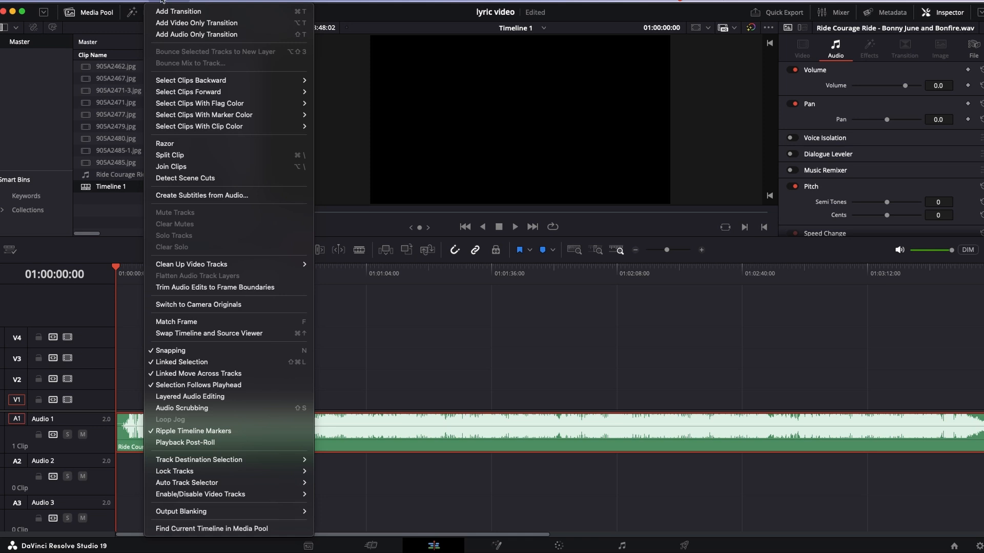
{"action": "left_click", "coordinate": [211, 200]}
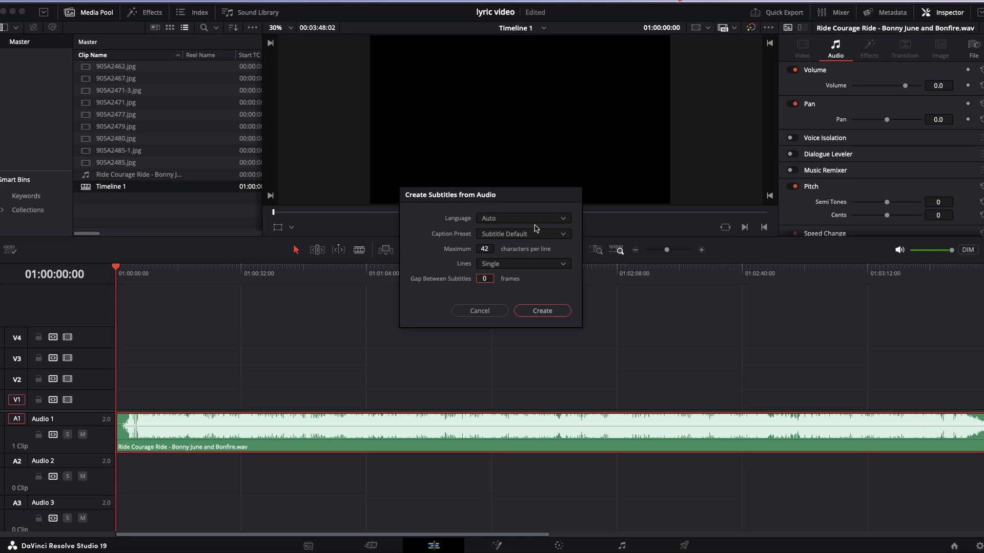
{"action": "left_click", "coordinate": [505, 221]}
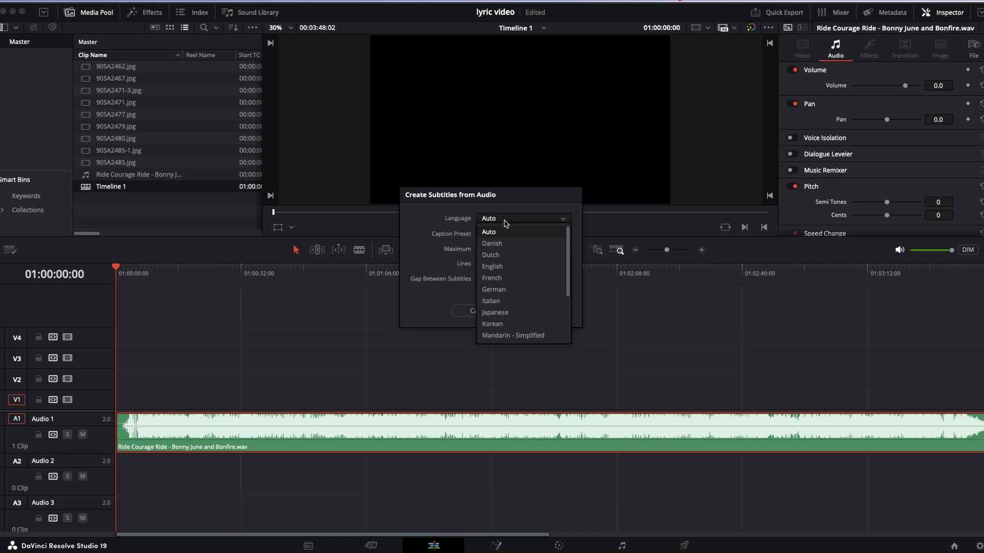
{"action": "left_click", "coordinate": [505, 266]}
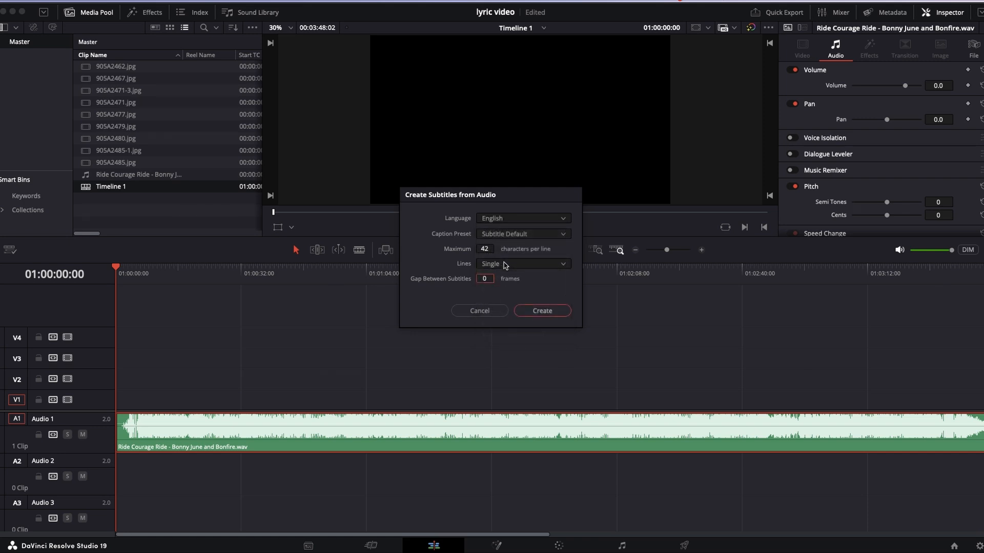
{"action": "left_click", "coordinate": [521, 236]}
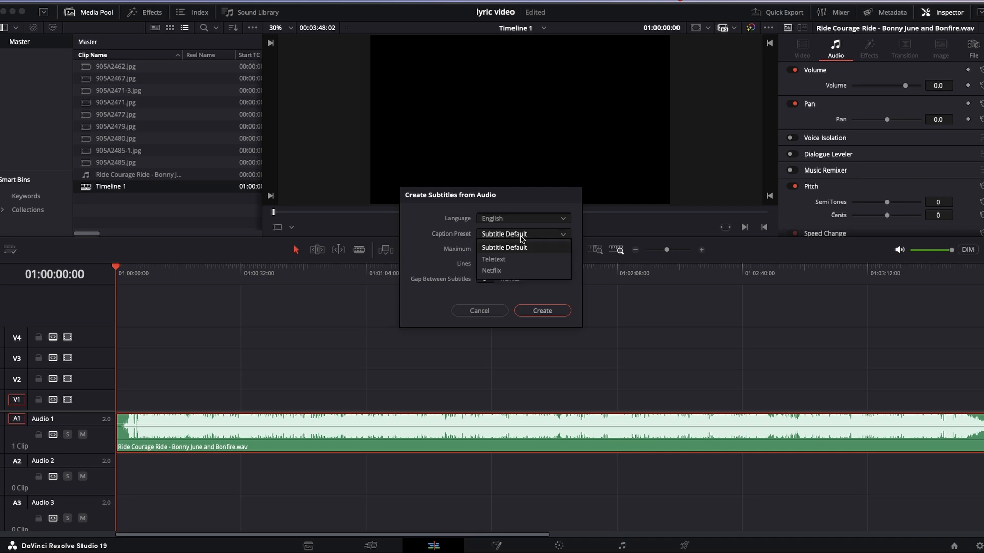
{"action": "left_click", "coordinate": [362, 225]}
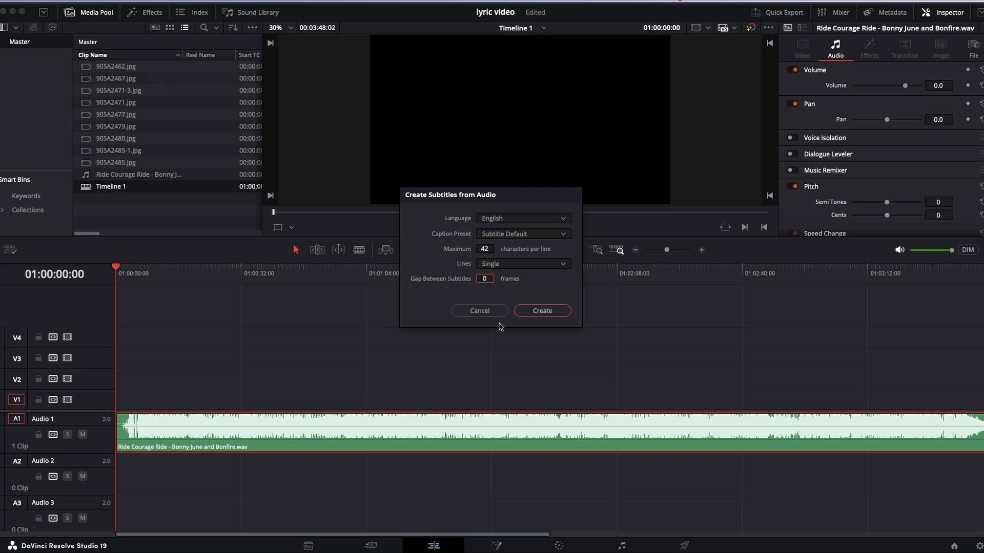
{"action": "left_click", "coordinate": [544, 313]}
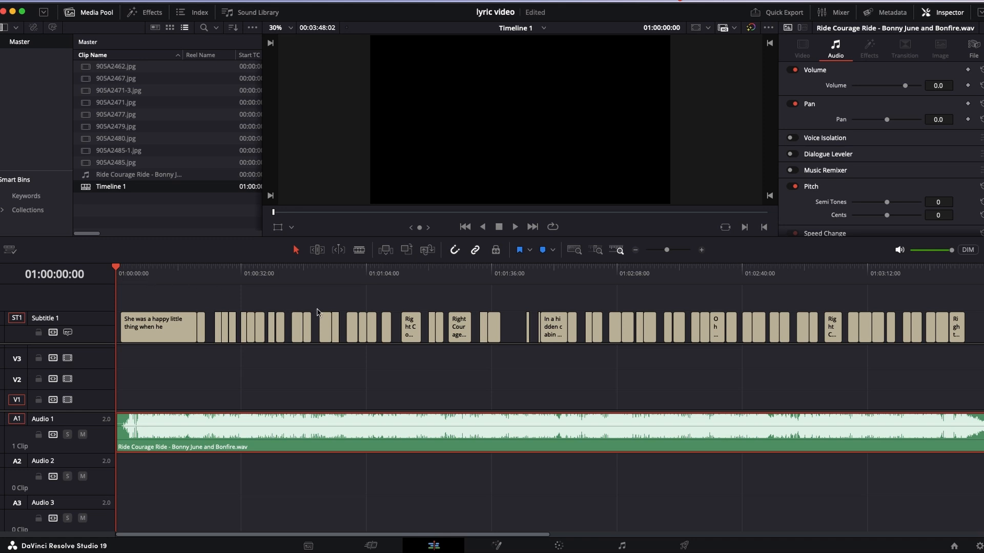
- Examine the first few generated subtitles and how their text appears in the preview
{"action": "left_click_drag", "start_coordinate": [229, 272], "coordinate": [70, 363]}
{"action": "left_click", "coordinate": [152, 331]}
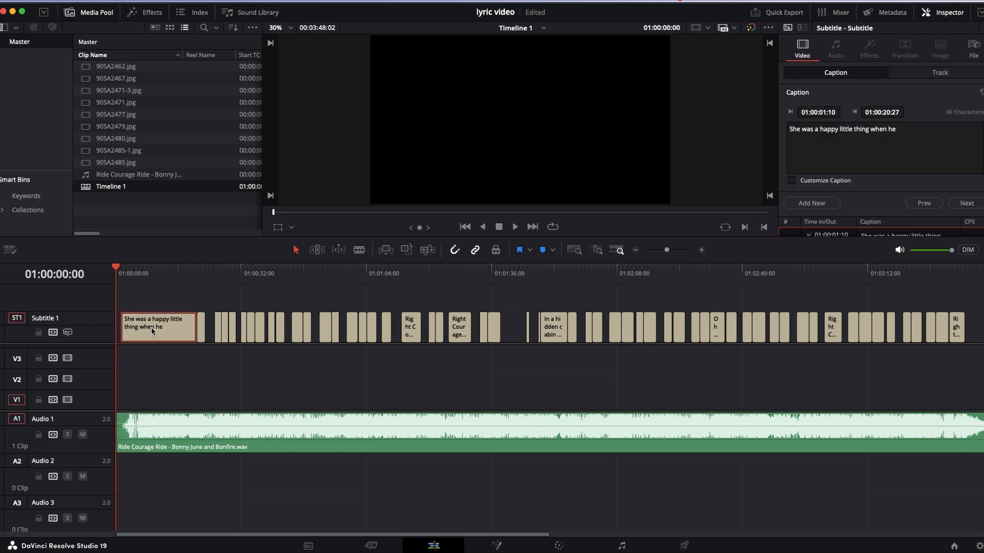
{"action": "left_click", "coordinate": [152, 273]}
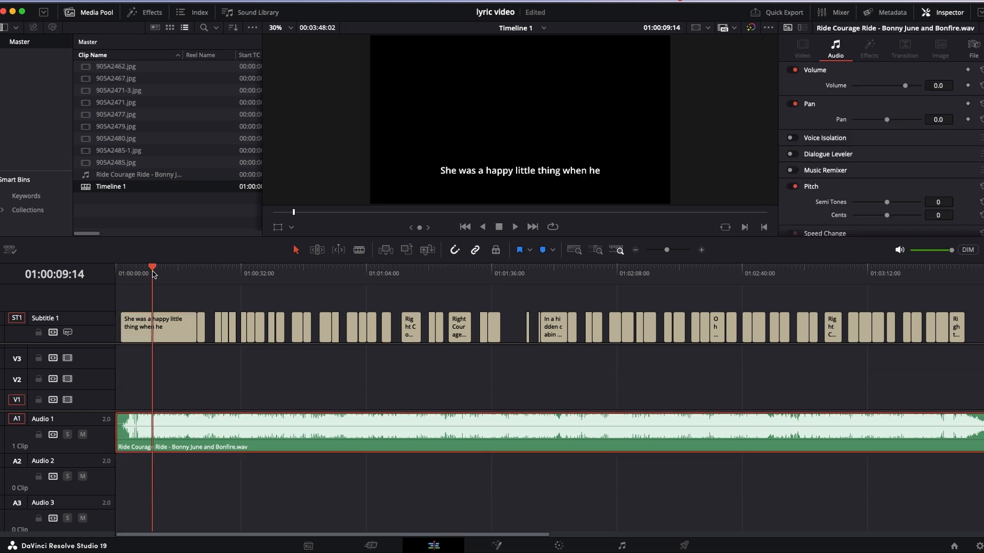
{"action": "left_click_drag", "start_coordinate": [152, 272], "coordinate": [156, 272]}
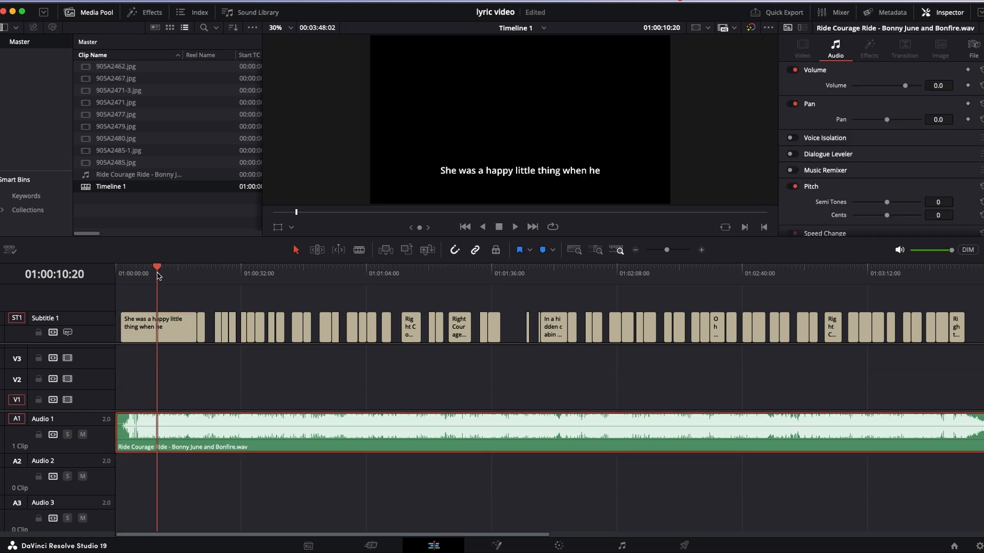
{"action": "left_click", "coordinate": [197, 268]}
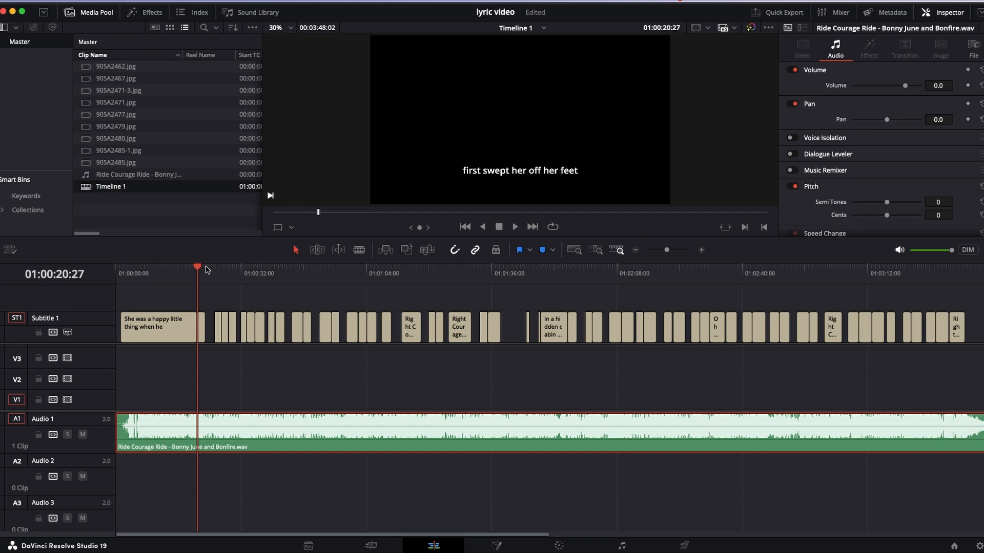
{"action": "left_click", "coordinate": [215, 268]}
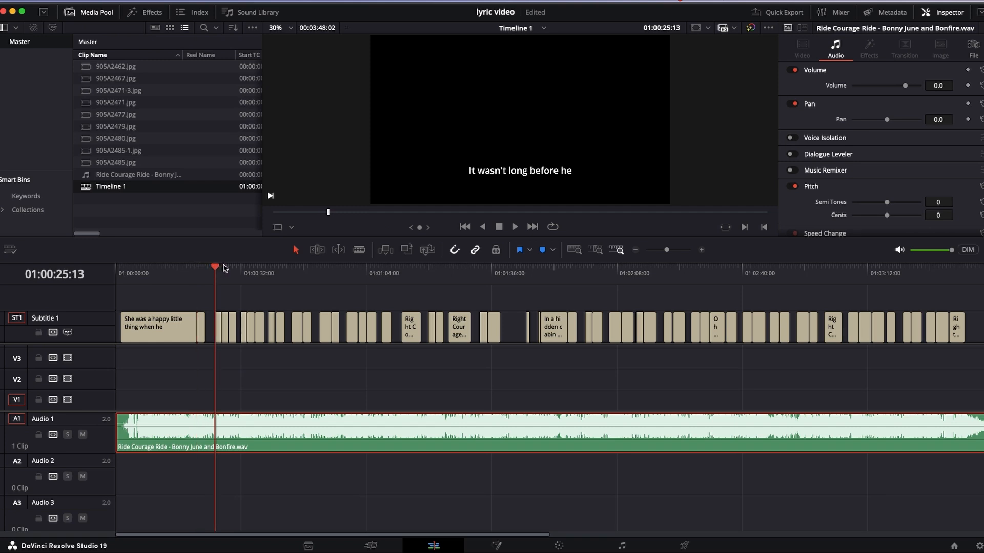
{"action": "left_click", "coordinate": [222, 268]}
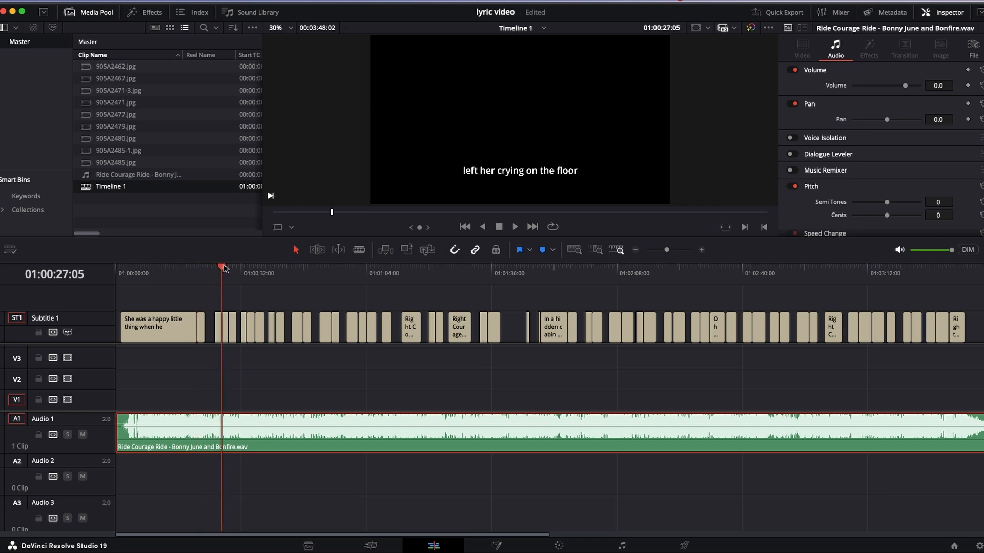
- Play the song's intro to find where the vocals begin and trim the first subtitle's start to 01:00:17:29
{"action": "left_click", "coordinate": [145, 267]}
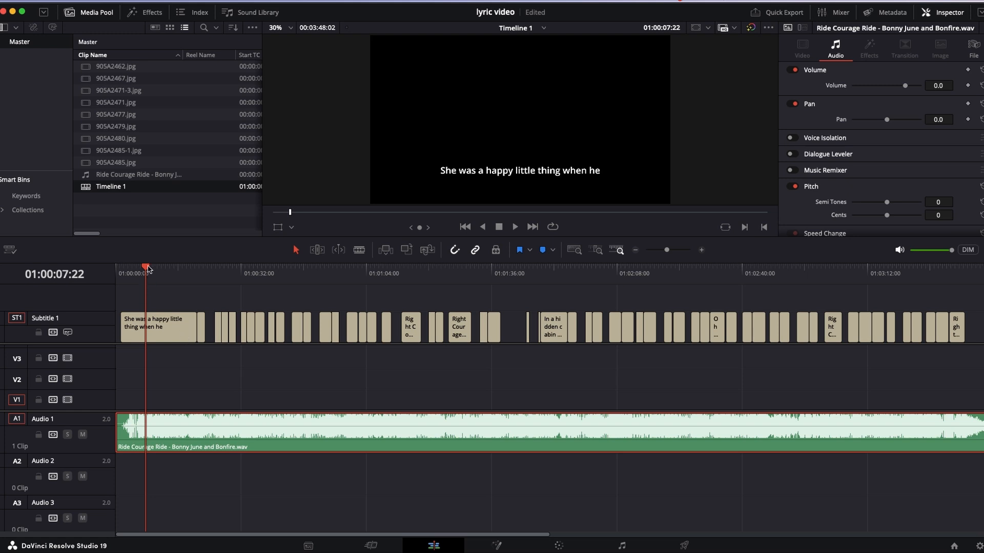
{"action": "left_click_drag", "start_coordinate": [148, 268], "coordinate": [133, 282]}
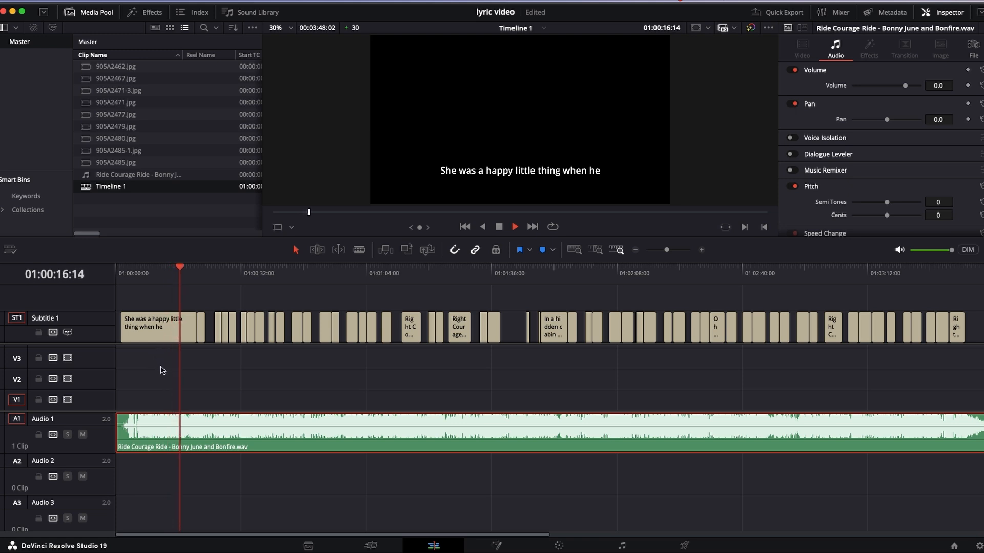
{"action": "key", "text": "space"}
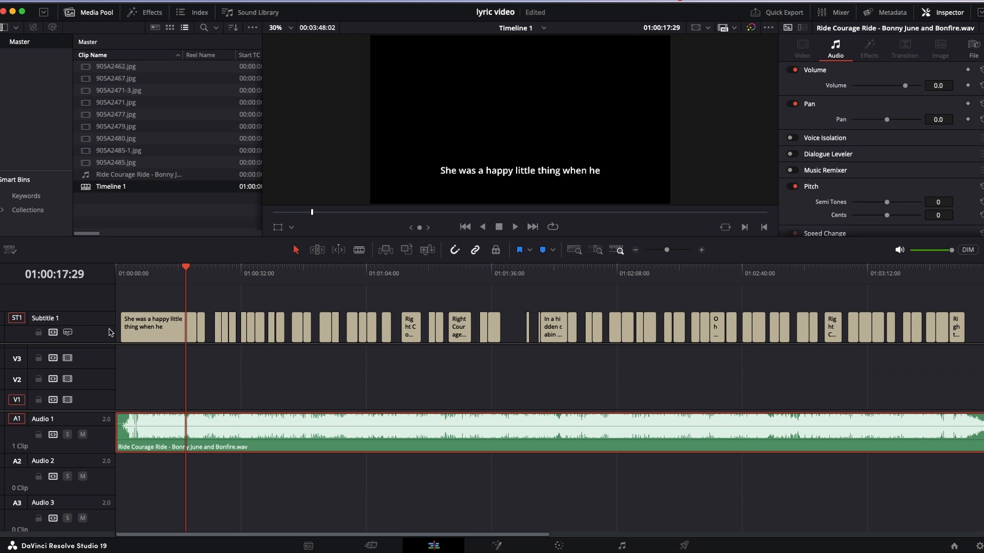
{"action": "left_click", "coordinate": [150, 330]}
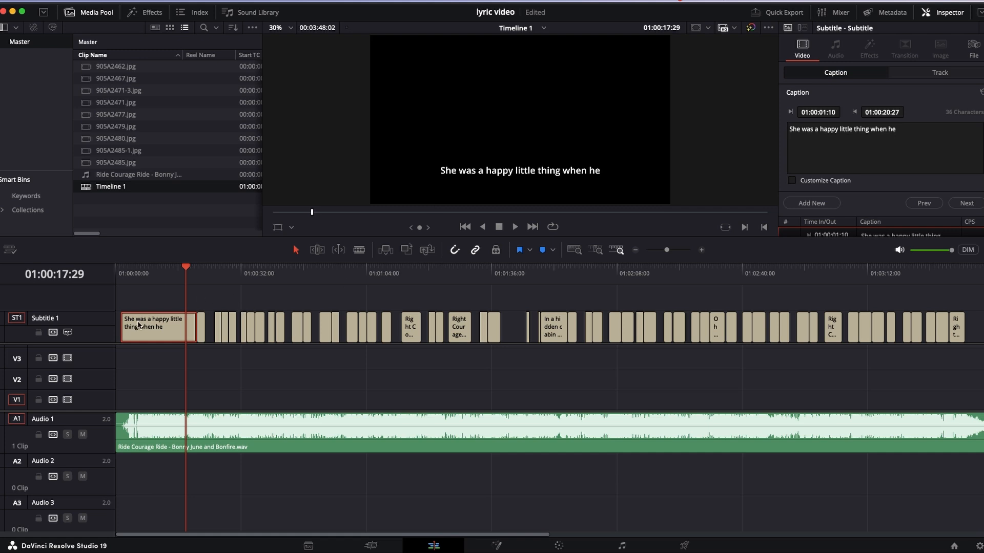
{"action": "left_click_drag", "start_coordinate": [123, 329], "coordinate": [186, 332]}
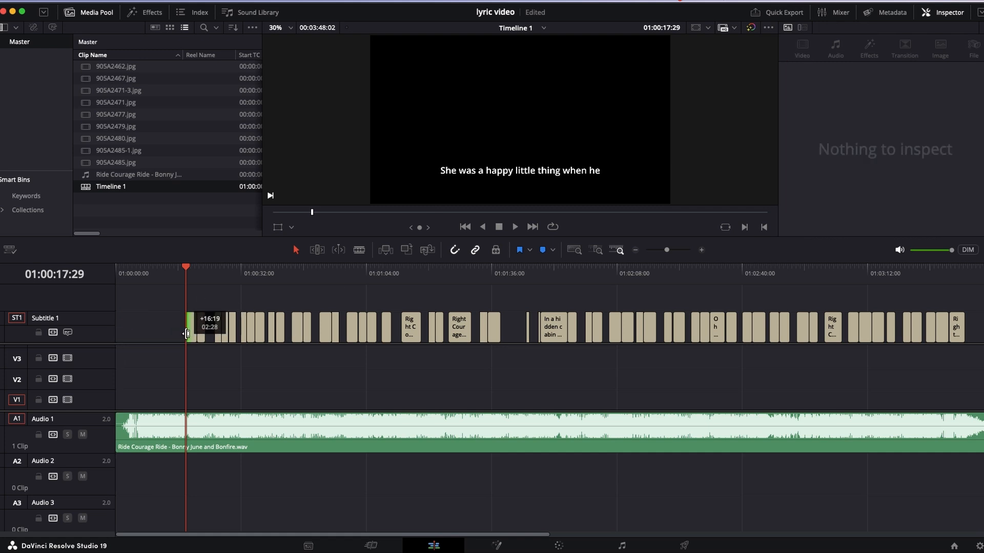
- Play the song from just before the first subtitle through "left her crying on the floor" to check the subtitles' wording and timing
{"action": "left_click", "coordinate": [175, 270]}
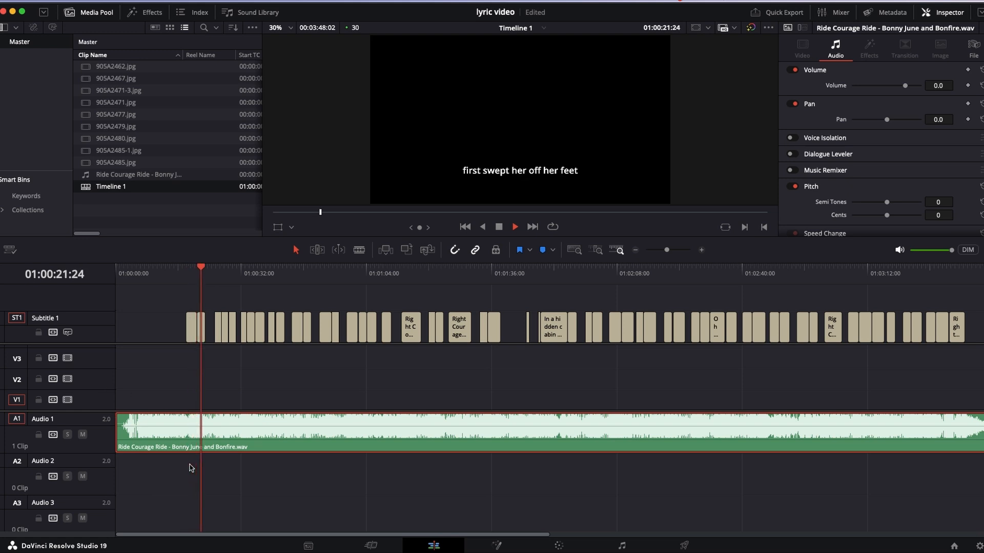
{"action": "key", "text": "space"}
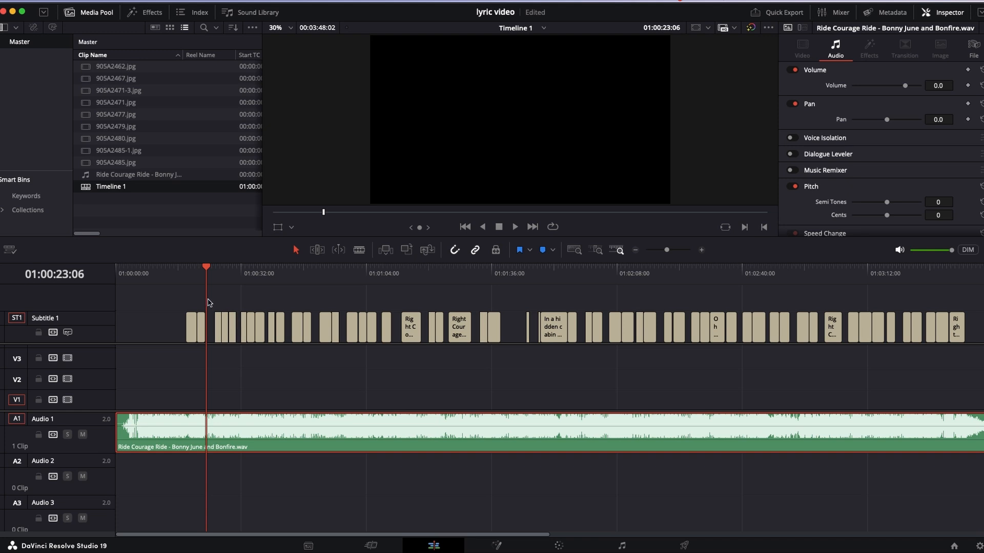
{"action": "left_click", "coordinate": [215, 268]}
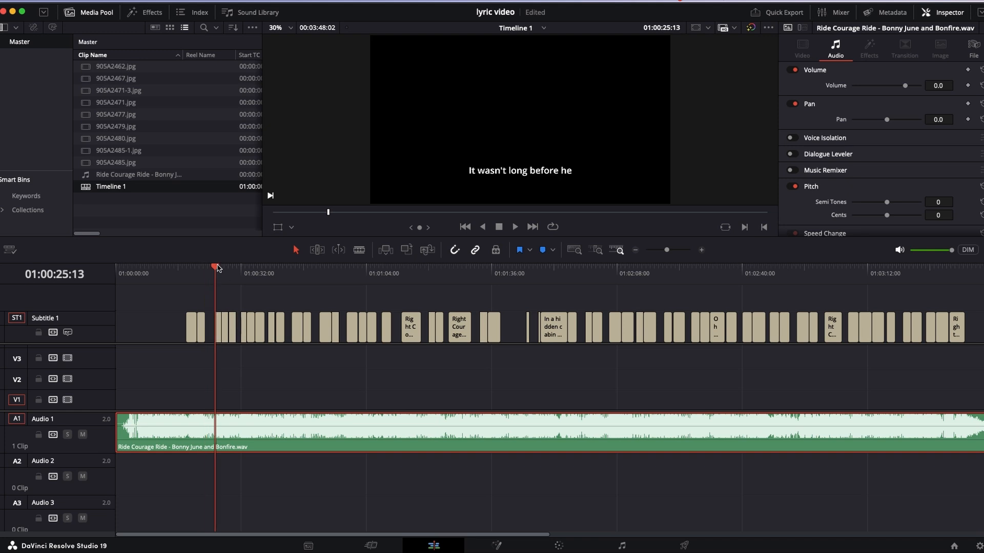
{"action": "key", "text": "space"}
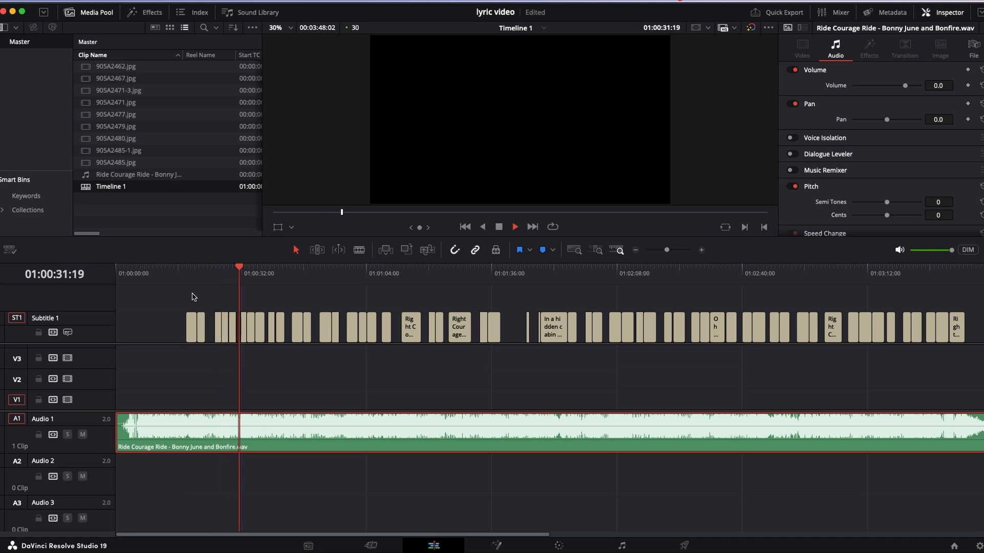
{"action": "key", "text": "space"}
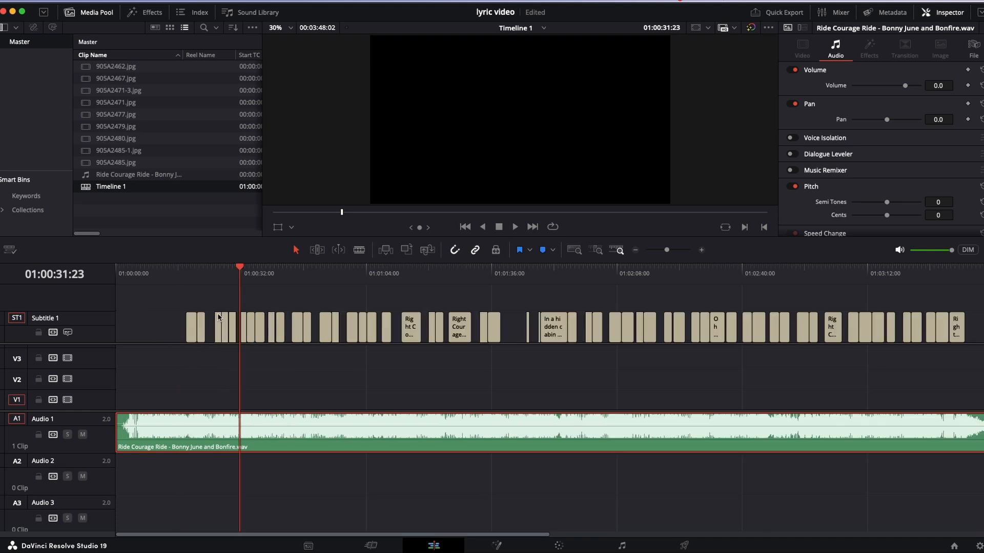
{"action": "key", "text": "super+equal"}
{"action": "key", "text": "super+equal"}
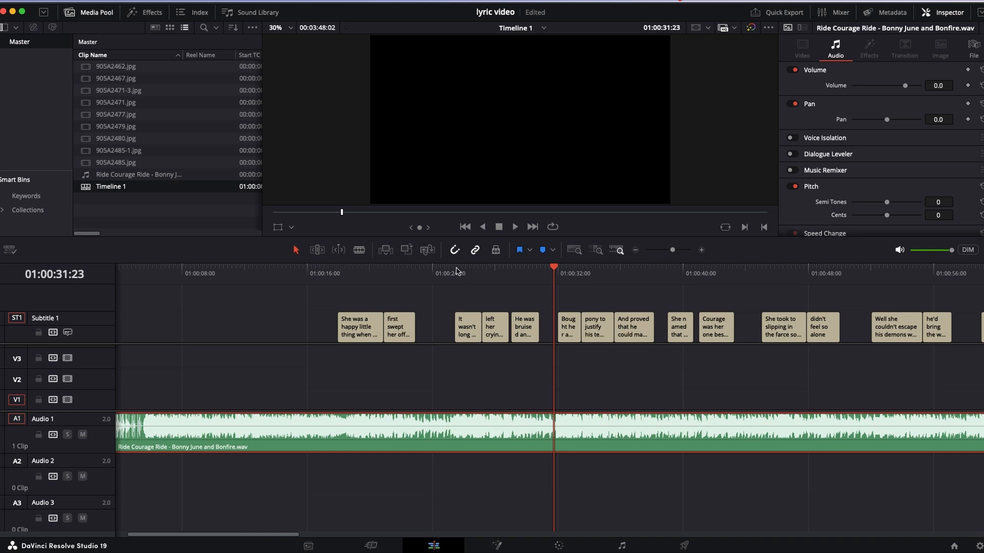
{"action": "left_click", "coordinate": [455, 271]}
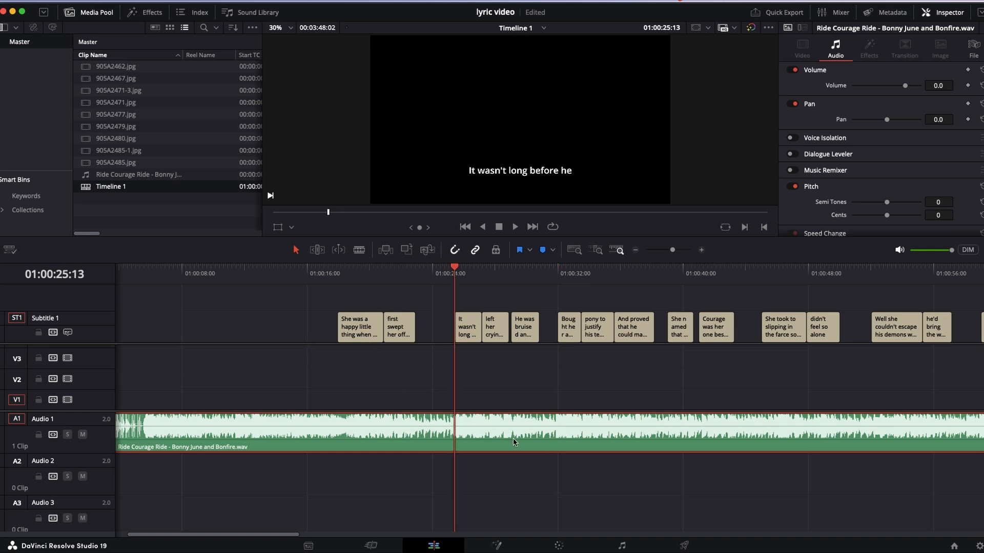
{"action": "key", "text": "space"}
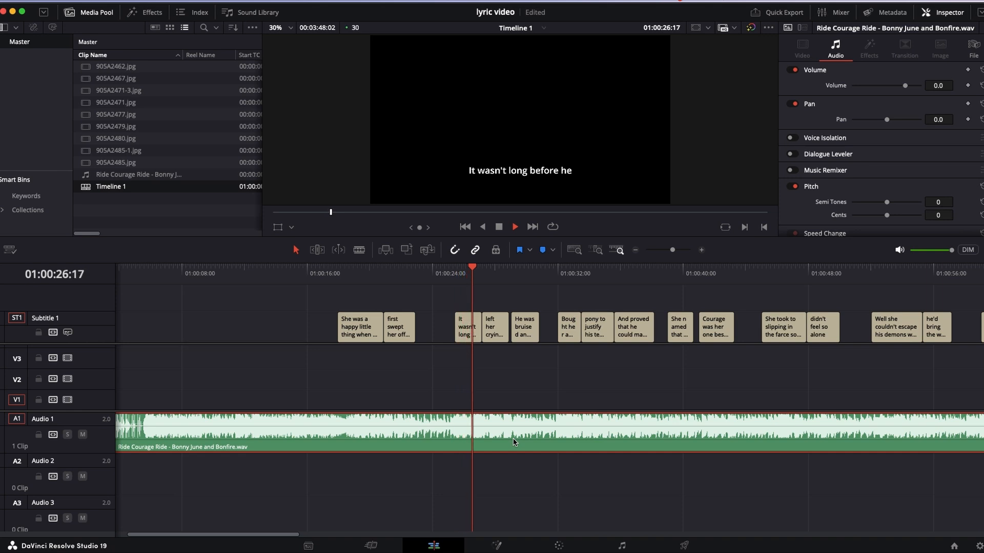
{"action": "key", "text": "space"}
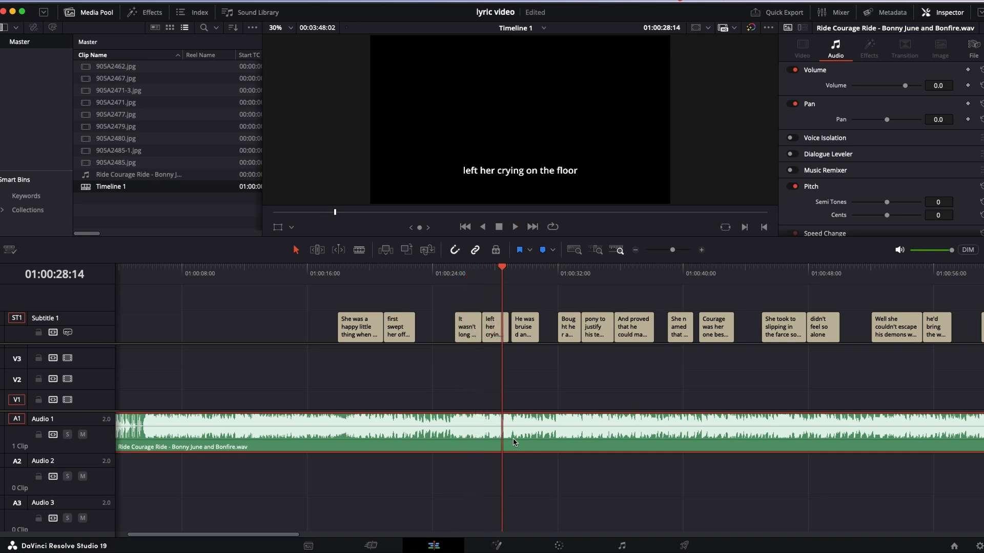
- Remove the final word "he" from the subtitle "It wasn't long before he"
{"action": "left_click", "coordinate": [465, 272]}
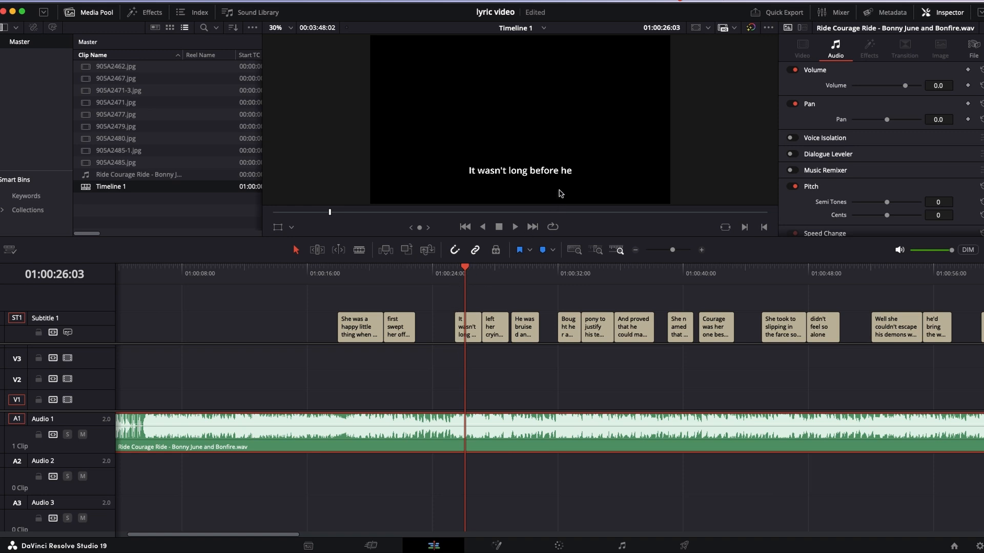
{"action": "key", "text": "Left"}
{"action": "key", "text": "Left"}
{"action": "key", "text": "Left"}
{"action": "left_click", "coordinate": [472, 331]}
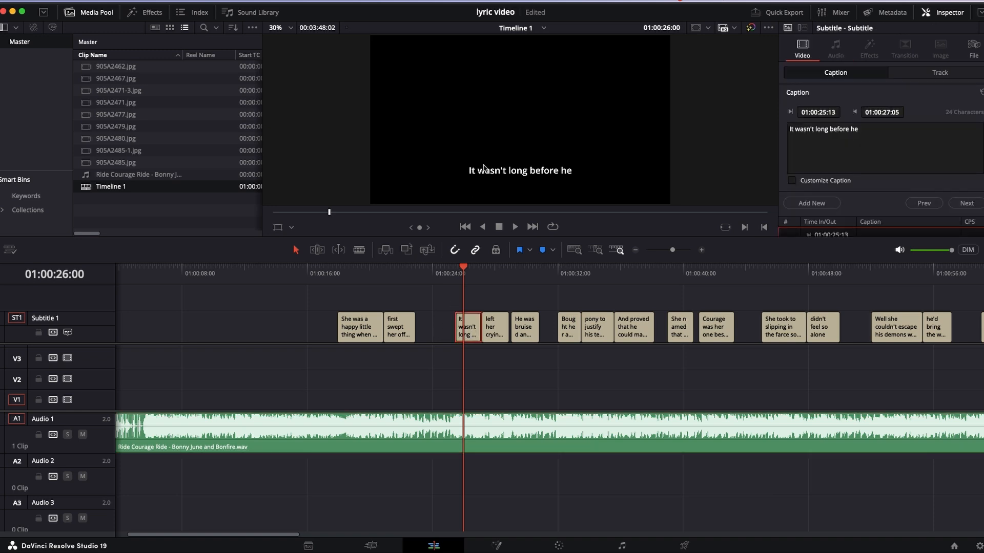
{"action": "left_click", "coordinate": [894, 130]}
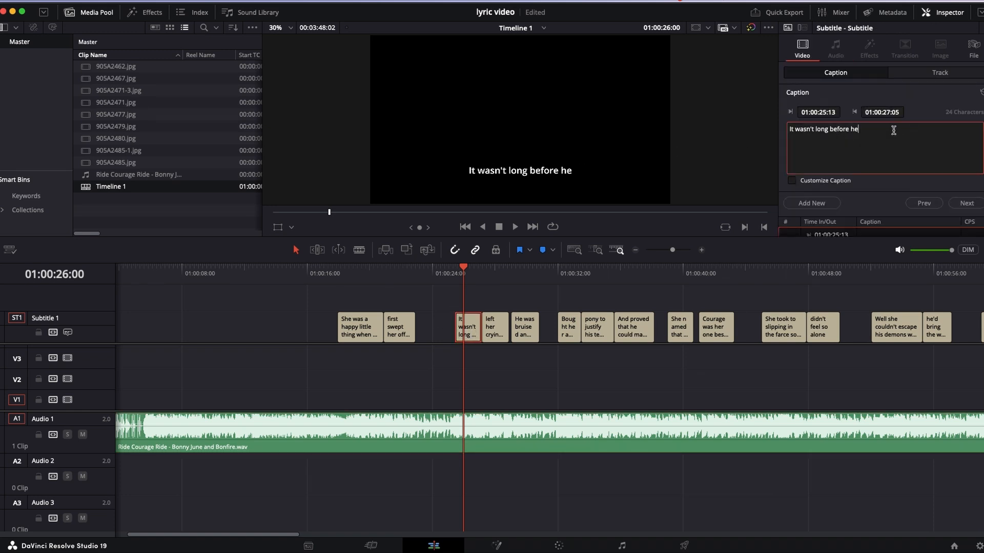
{"action": "key", "text": "BackSpace"}
{"action": "key", "text": "BackSpace"}
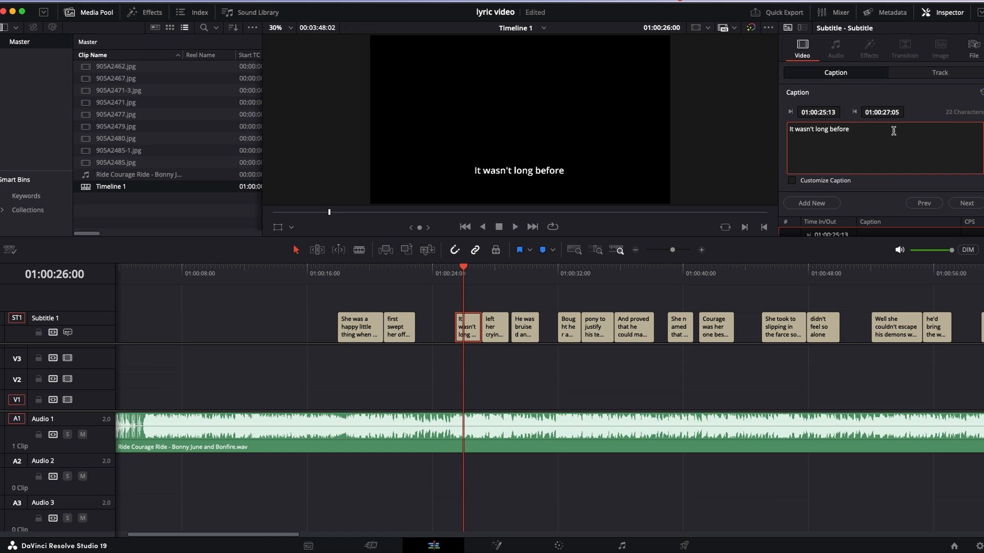
- Add the word "He" at the beginning of the subtitle "left her crying on the floor"
{"action": "left_click", "coordinate": [488, 270]}
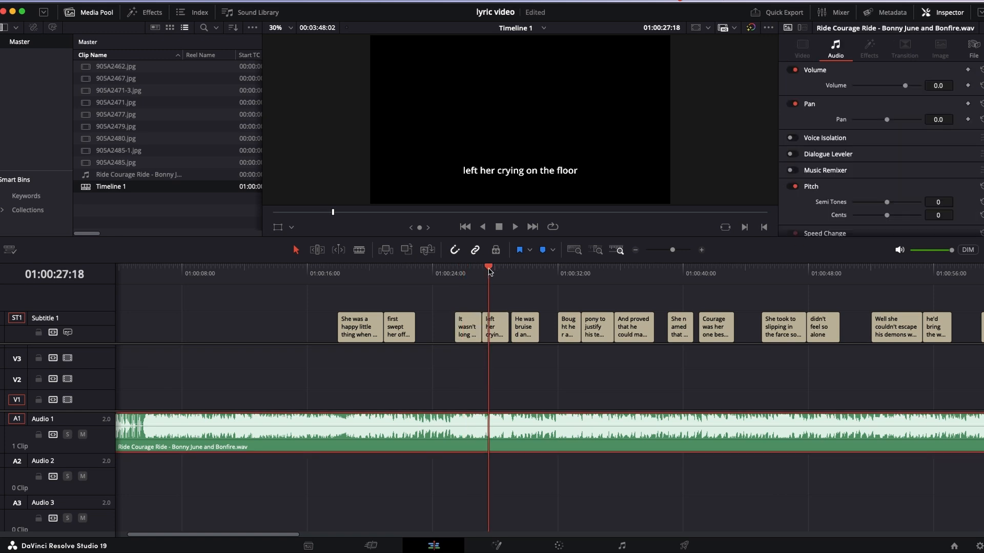
{"action": "left_click", "coordinate": [502, 340]}
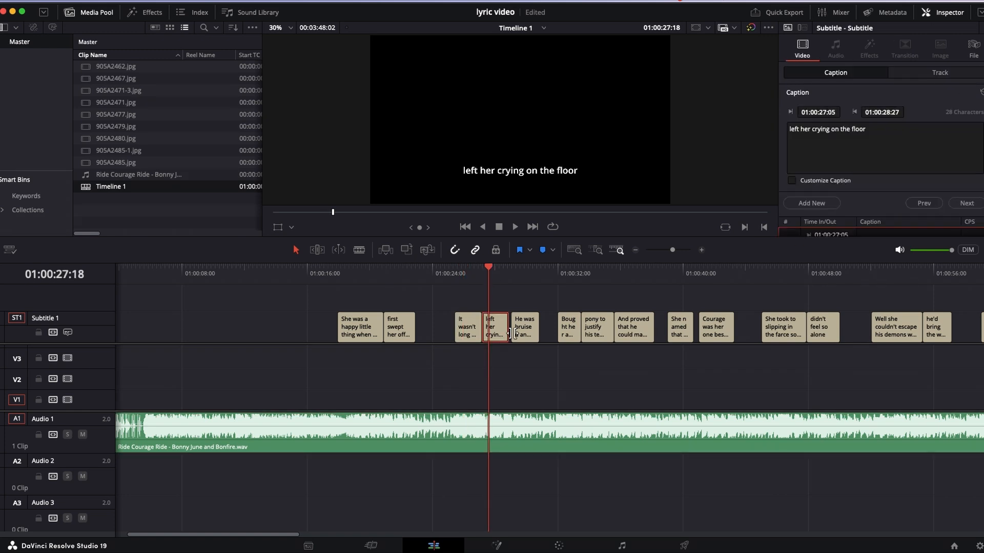
{"action": "left_click", "coordinate": [790, 131]}
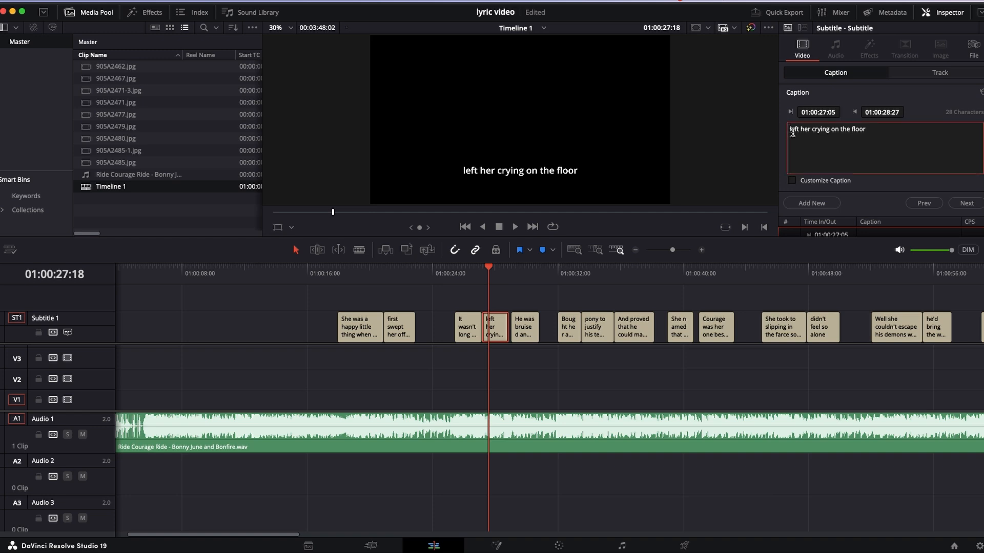
{"action": "type", "text": "He"}
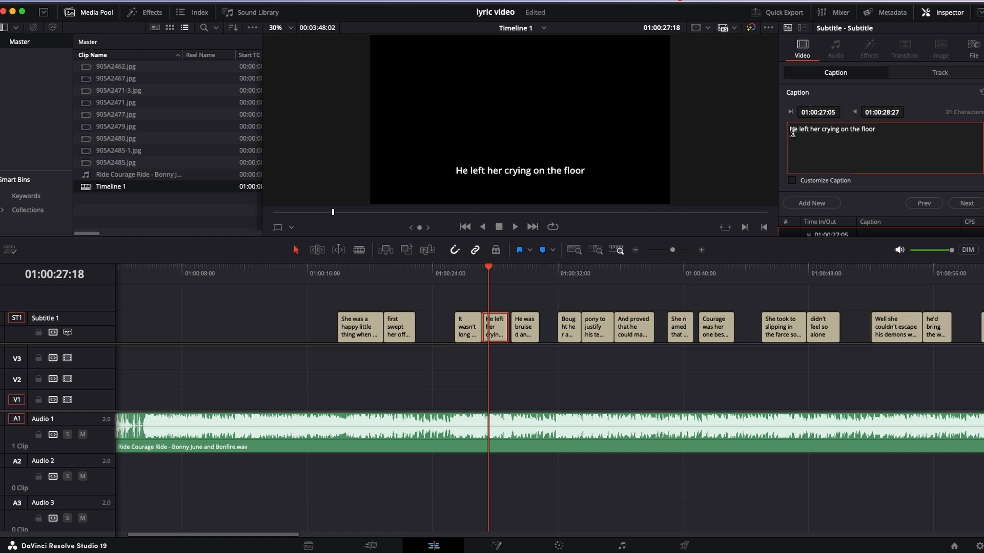
- Play the song from 01:00:25:01 to check the lyrics and remove "was" from the subtitle "He was bruised and beat"
{"action": "left_click", "coordinate": [449, 272]}
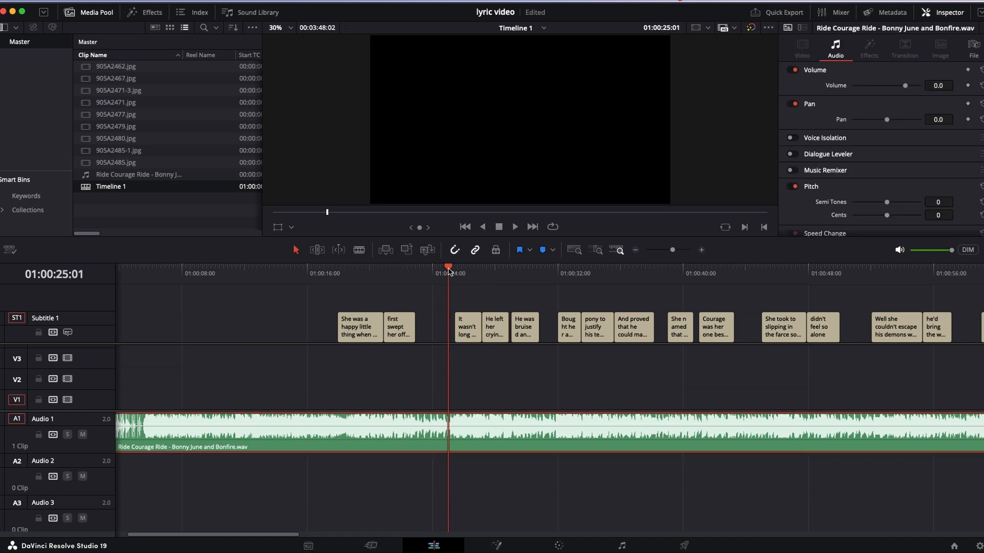
{"action": "key", "text": "space"}
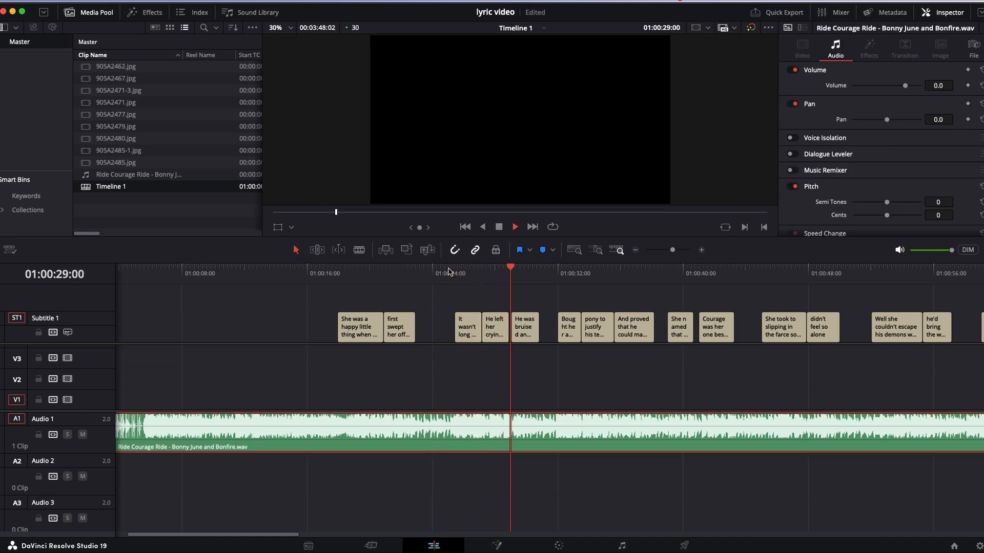
{"action": "key", "text": "space"}
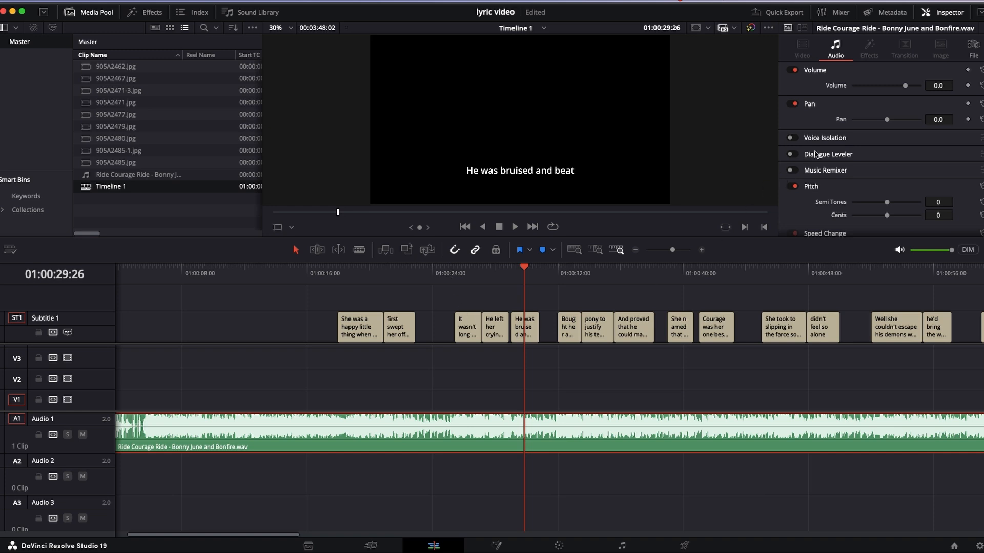
{"action": "left_click", "coordinate": [528, 329]}
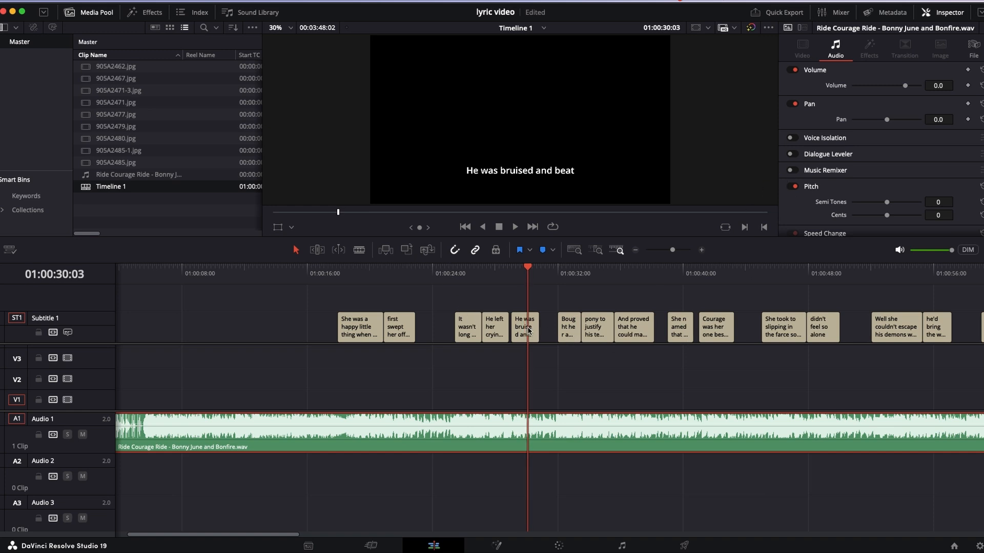
{"action": "left_click", "coordinate": [524, 333]}
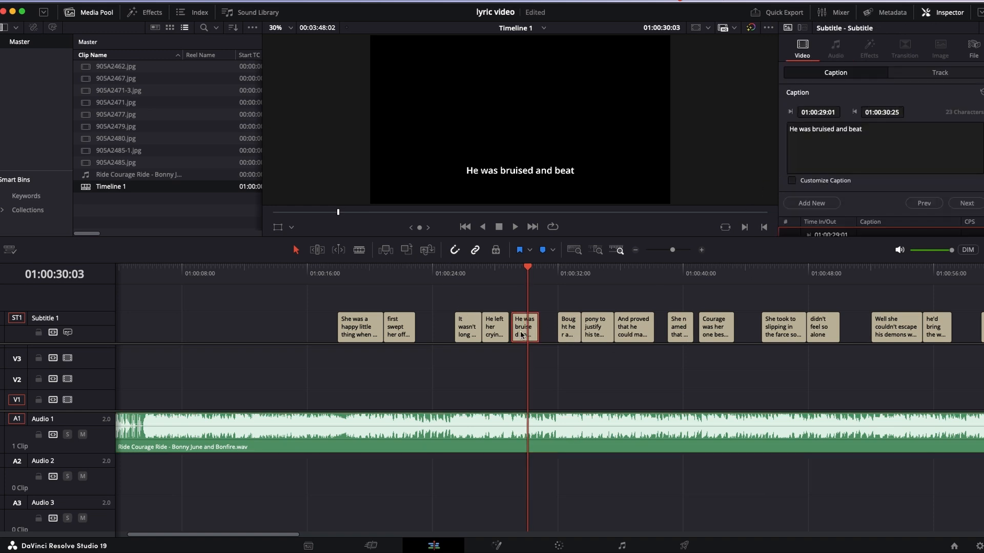
{"action": "left_click", "coordinate": [798, 130]}
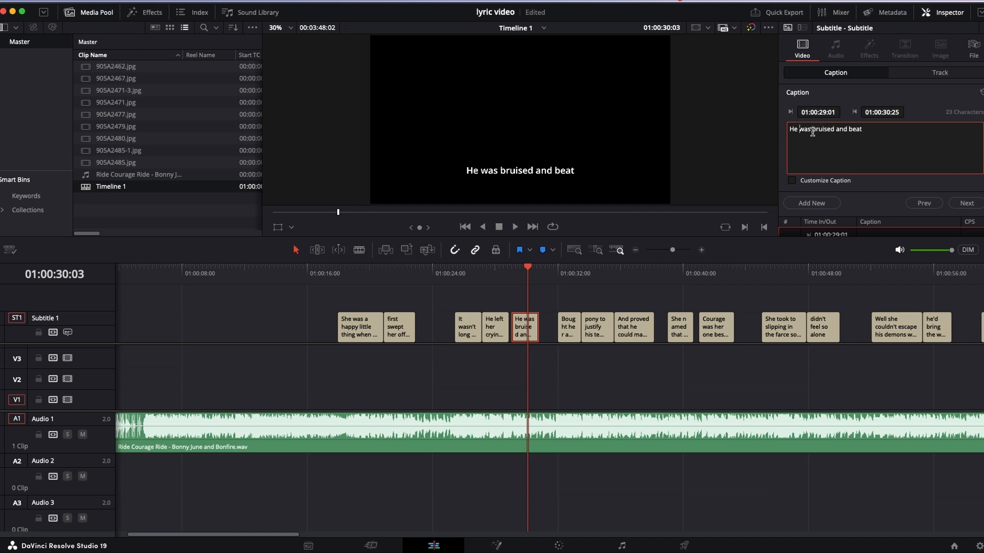
{"action": "left_click", "coordinate": [813, 130]}
{"action": "key", "text": "BackSpace"}
{"action": "key", "text": "BackSpace"}
{"action": "key", "text": "BackSpace"}
{"action": "key", "text": "BackSpace"}
{"action": "key", "text": "BackSpace"}
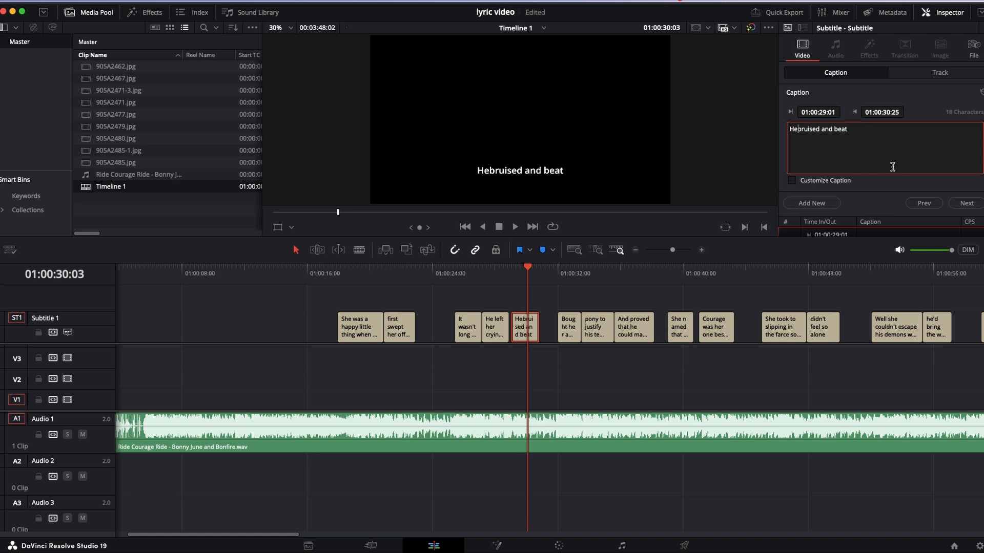
- Replay the line and remove "He" from its subtitle so that it reads "bruised and beat"
{"action": "left_click", "coordinate": [499, 267]}
{"action": "key", "text": "space"}
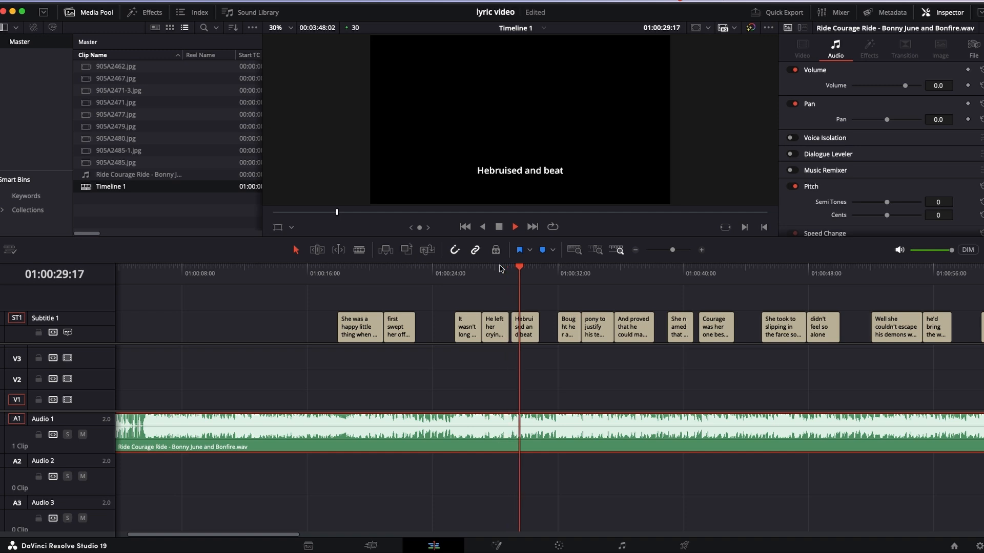
{"action": "key", "text": "space"}
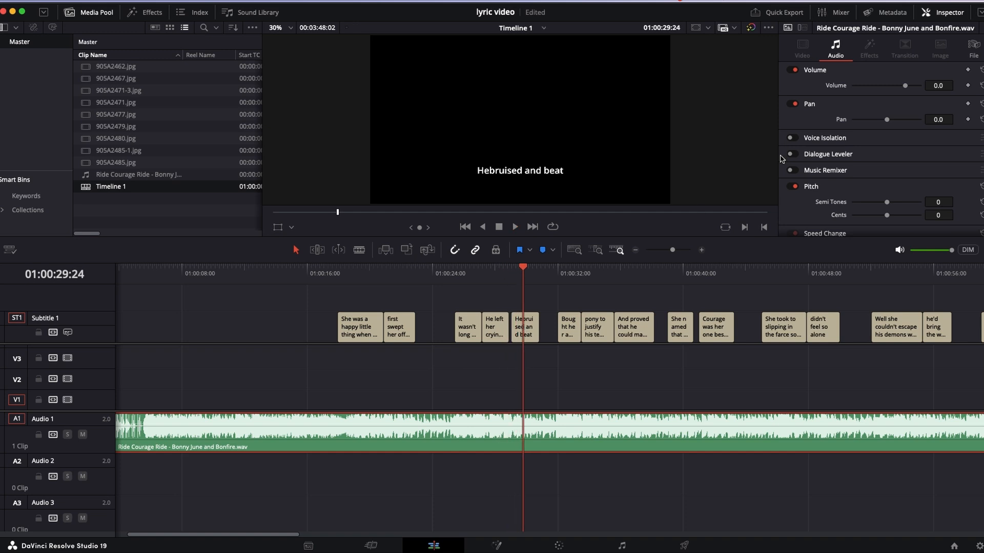
{"action": "left_click", "coordinate": [532, 337]}
{"action": "left_click", "coordinate": [797, 129]}
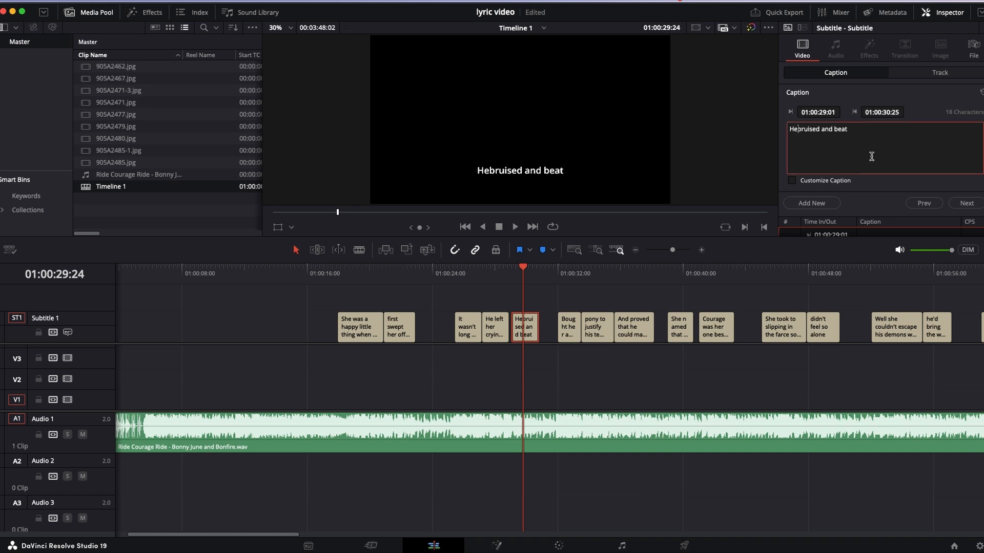
{"action": "key", "text": "BackSpace"}
{"action": "key", "text": "BackSpace"}
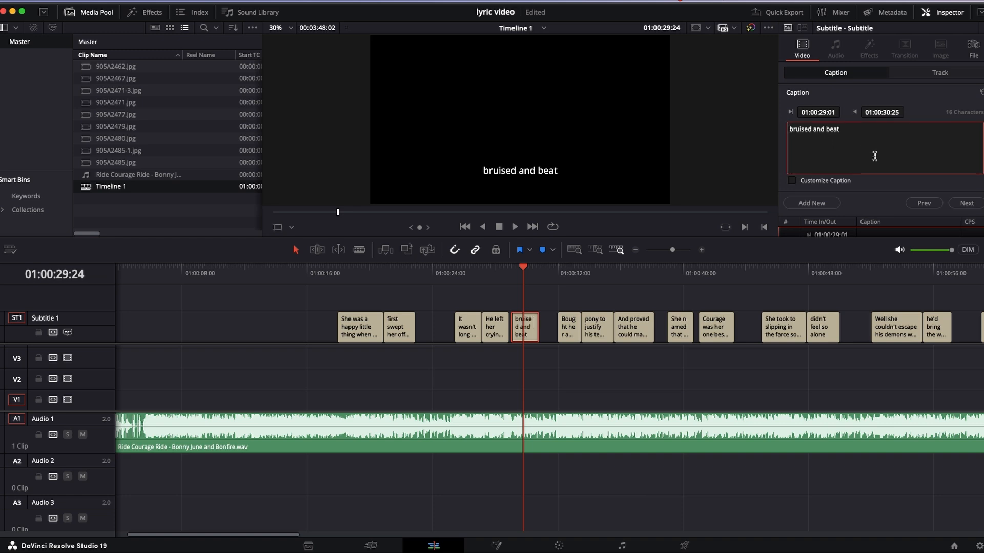
- Play the song from 01:00:28:07 and replay from 01:00:32:00 to check the wording of the "Bought her an apple, used a" and "pony" subtitles
{"action": "left_click", "coordinate": [500, 276]}
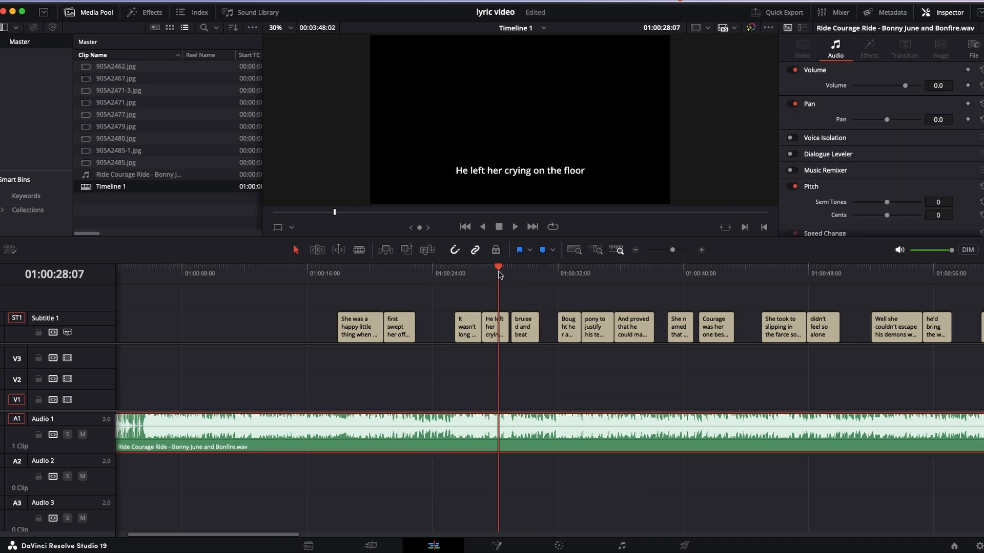
{"action": "key", "text": "space"}
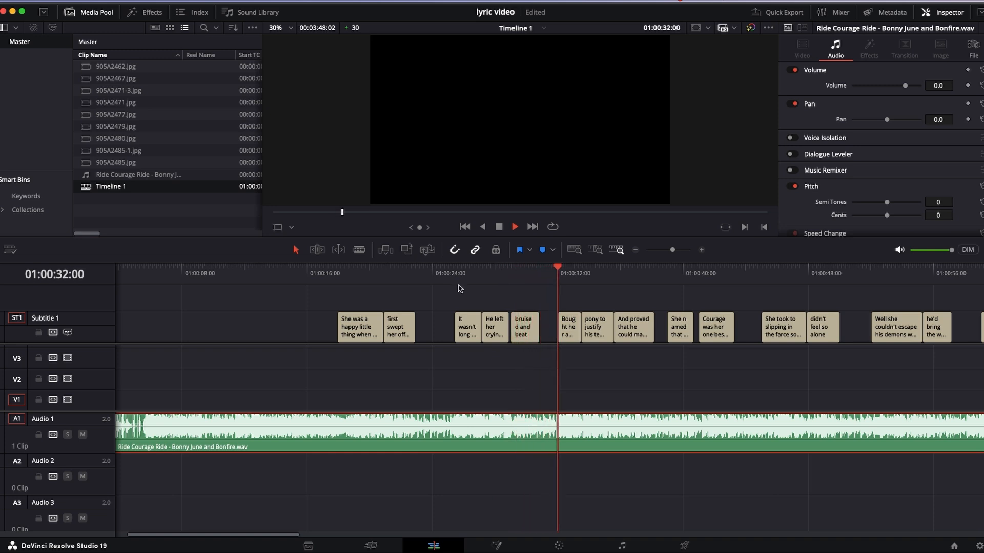
{"action": "key", "text": "space"}
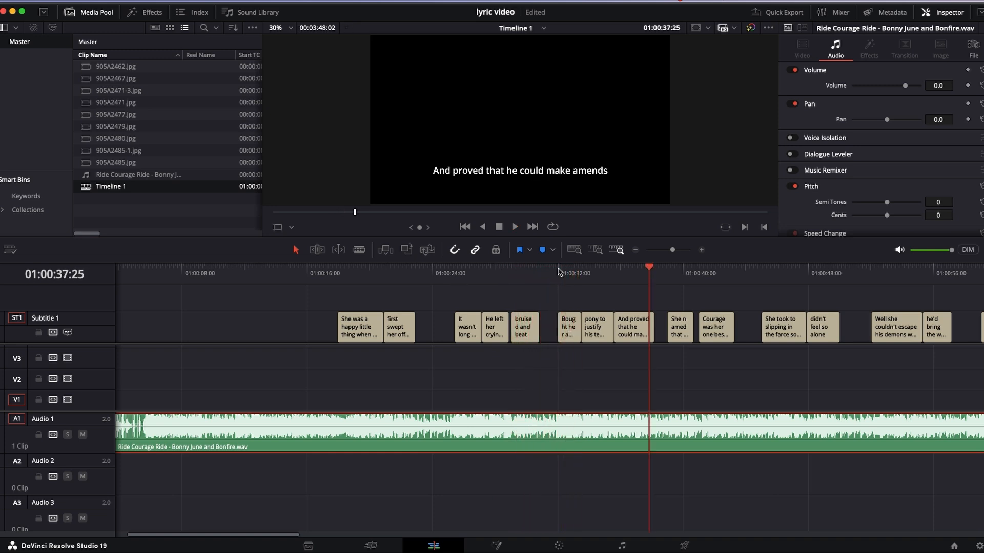
{"action": "left_click", "coordinate": [558, 269]}
{"action": "key", "text": "space"}
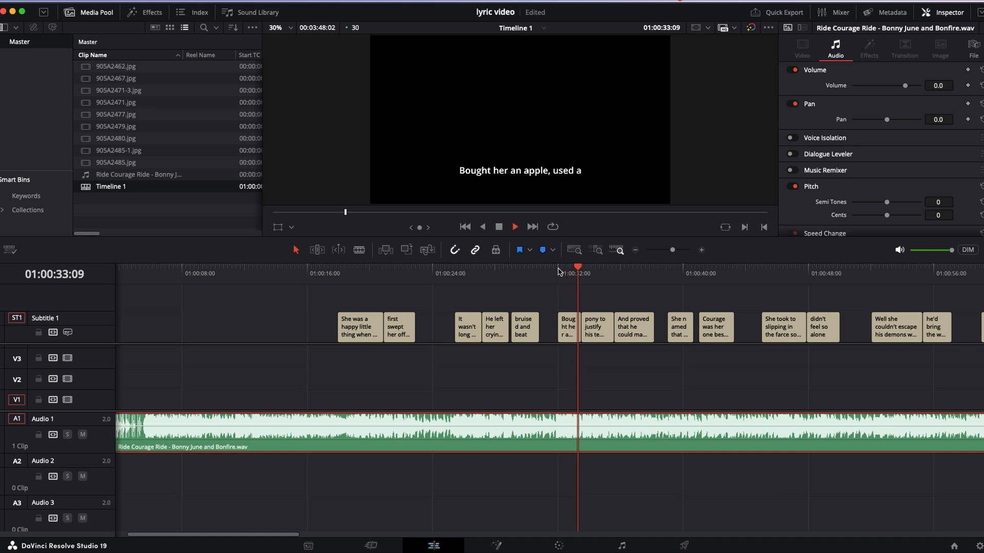
{"action": "key", "text": "space"}
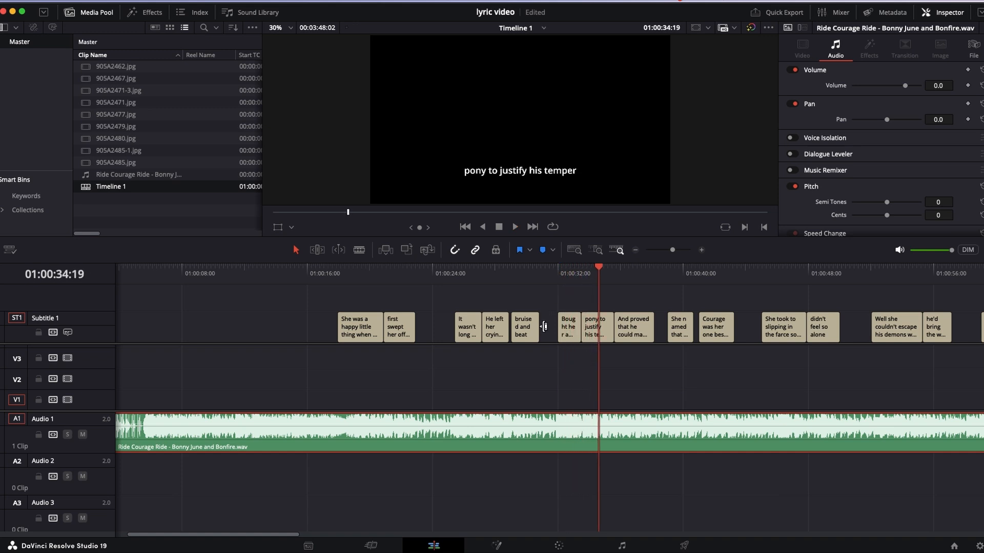
- Copy the text of the subtitle "Bought her an apple, used a" and delete that subtitle from the timeline
{"action": "left_click", "coordinate": [569, 337]}
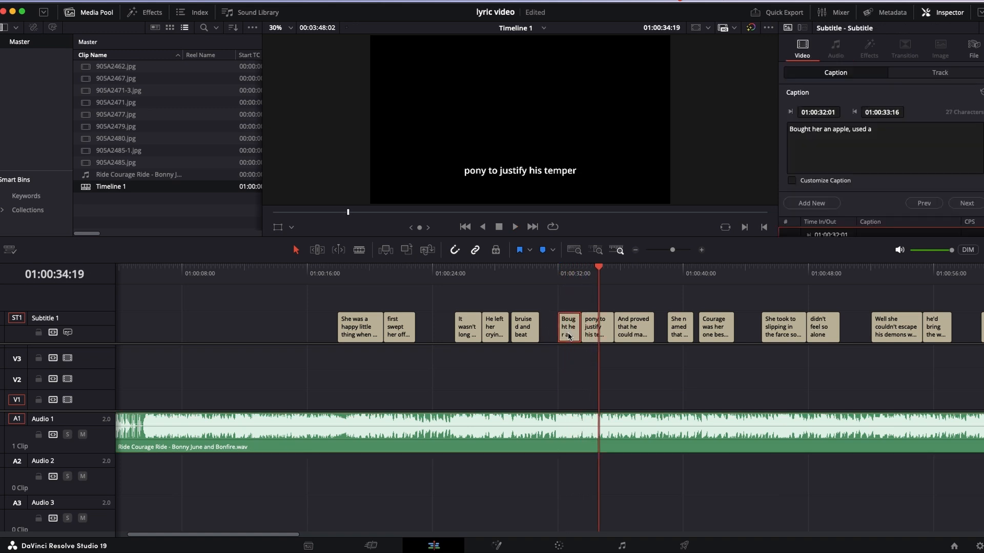
{"action": "left_click", "coordinate": [881, 128]}
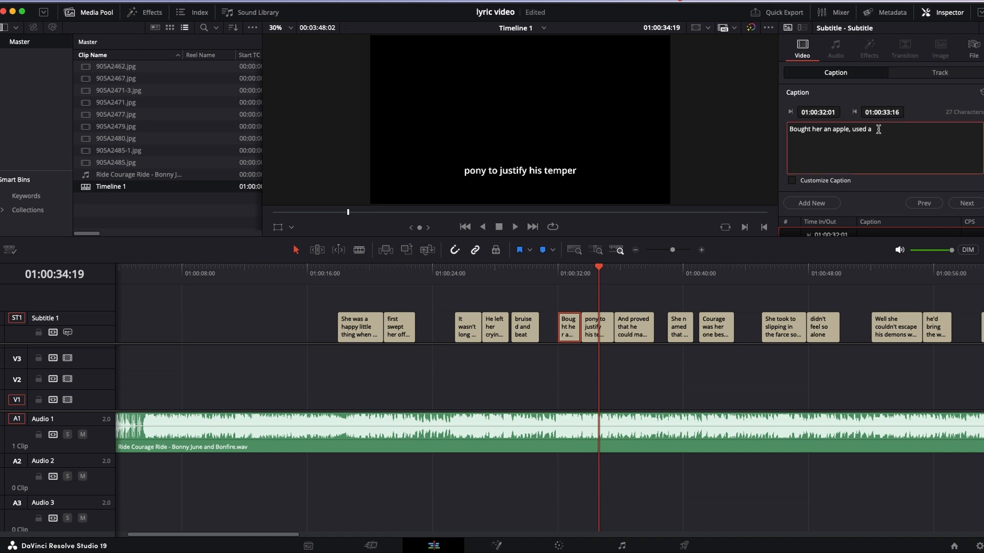
{"action": "key", "text": "super+a"}
{"action": "key", "text": "super+c"}
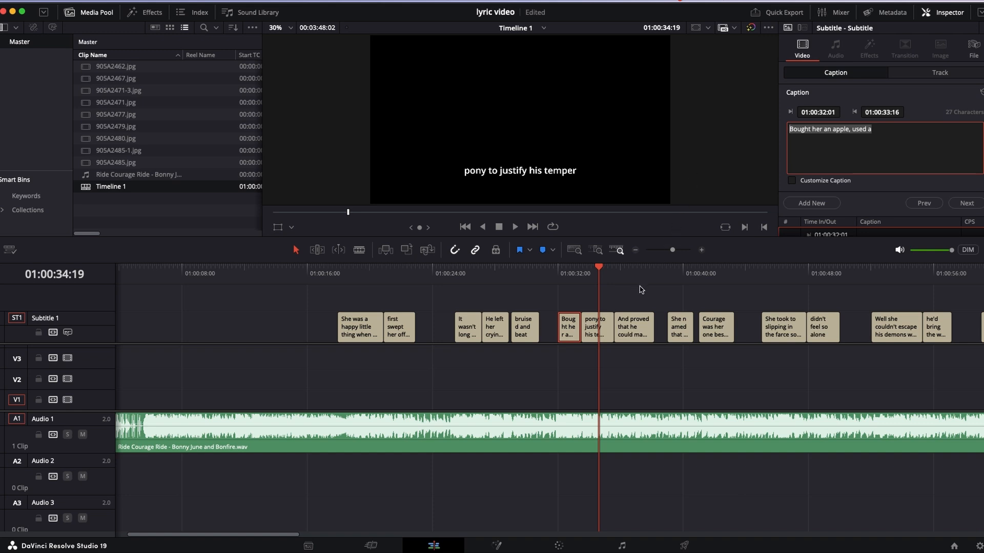
{"action": "left_click", "coordinate": [573, 334]}
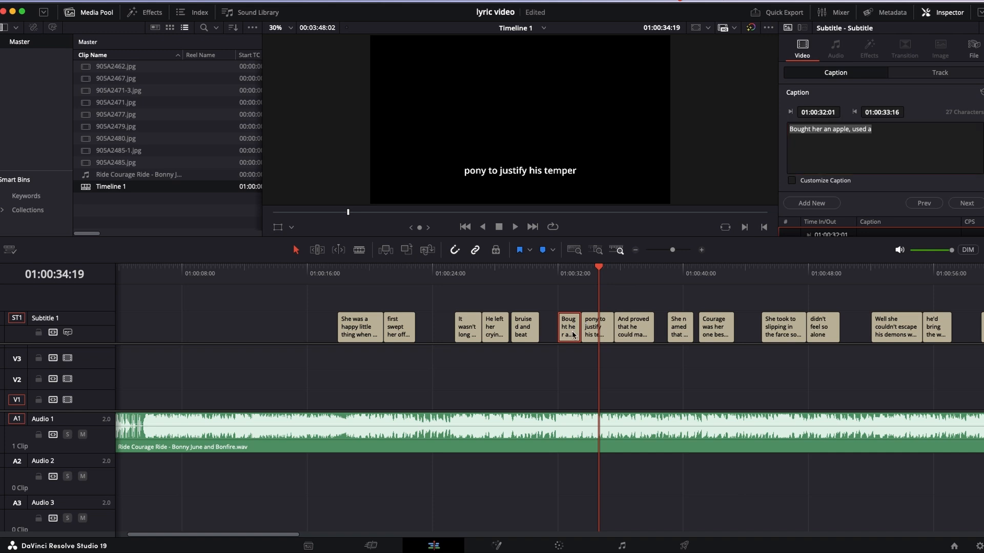
{"action": "key", "text": "BackSpace"}
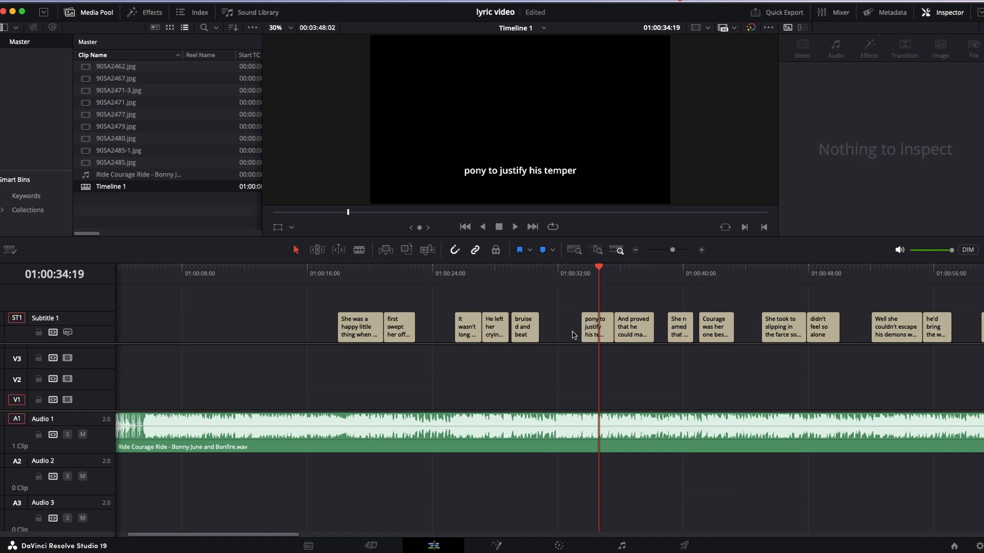
- Paste the copied text before "pony to justify his temper" and replace "apple, used" with "Apalossa"
{"action": "left_click", "coordinate": [591, 337]}
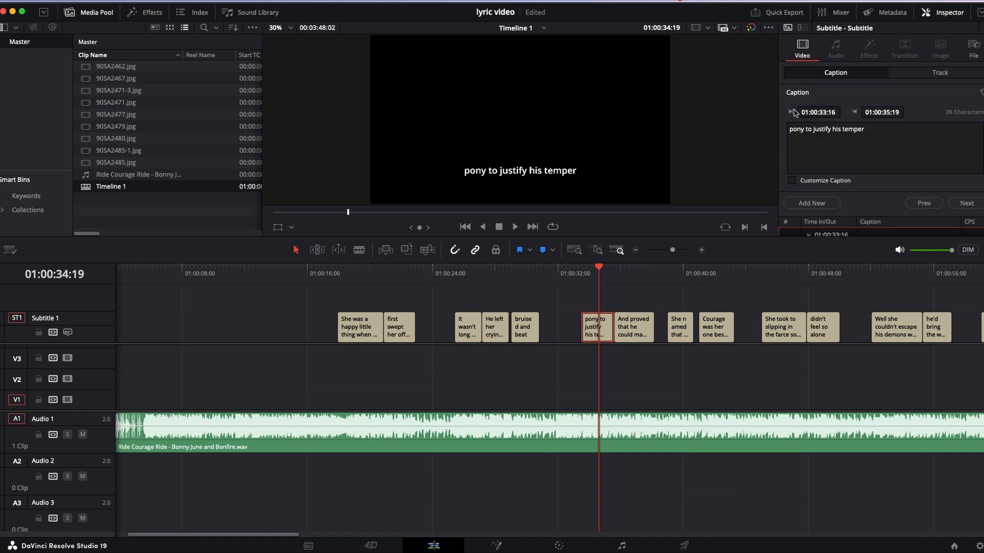
{"action": "left_click", "coordinate": [790, 132]}
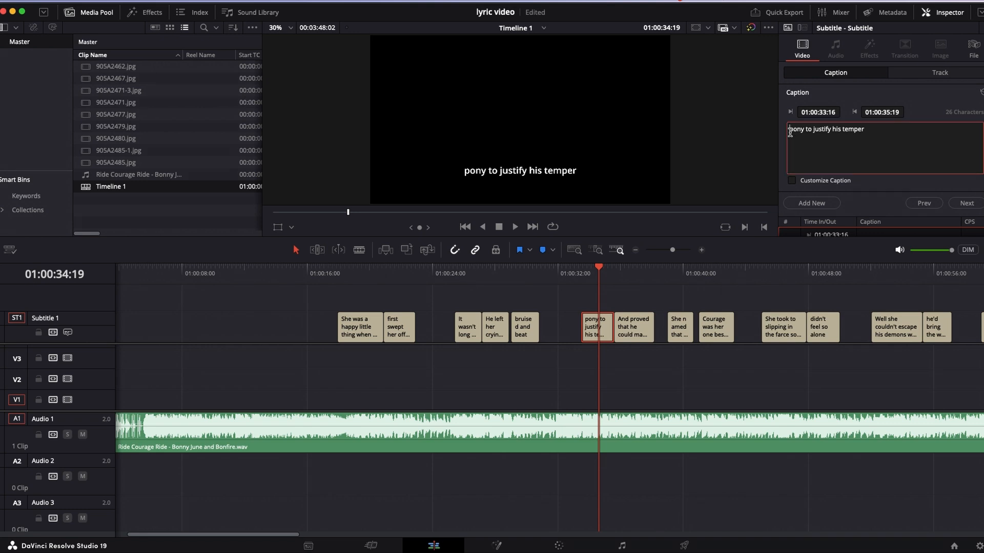
{"action": "key", "text": "super+v"}
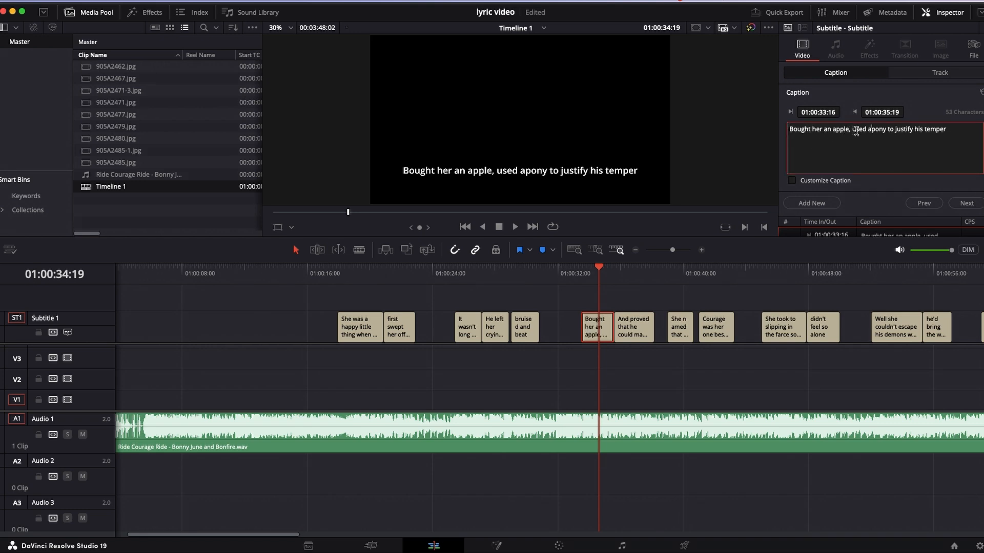
{"action": "left_click_drag", "start_coordinate": [868, 129], "coordinate": [831, 132]}
{"action": "type", "text": "A"}
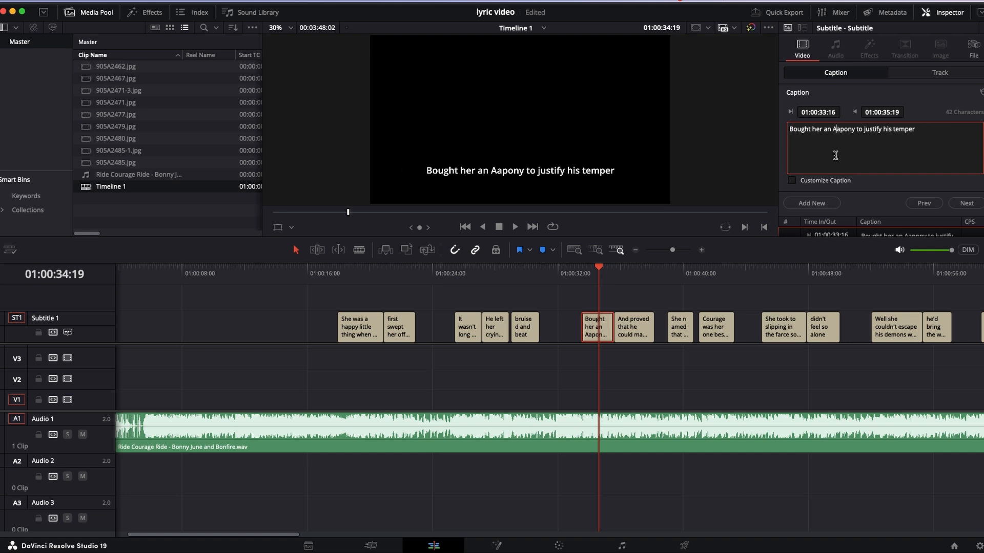
{"action": "type", "text": "palo"}
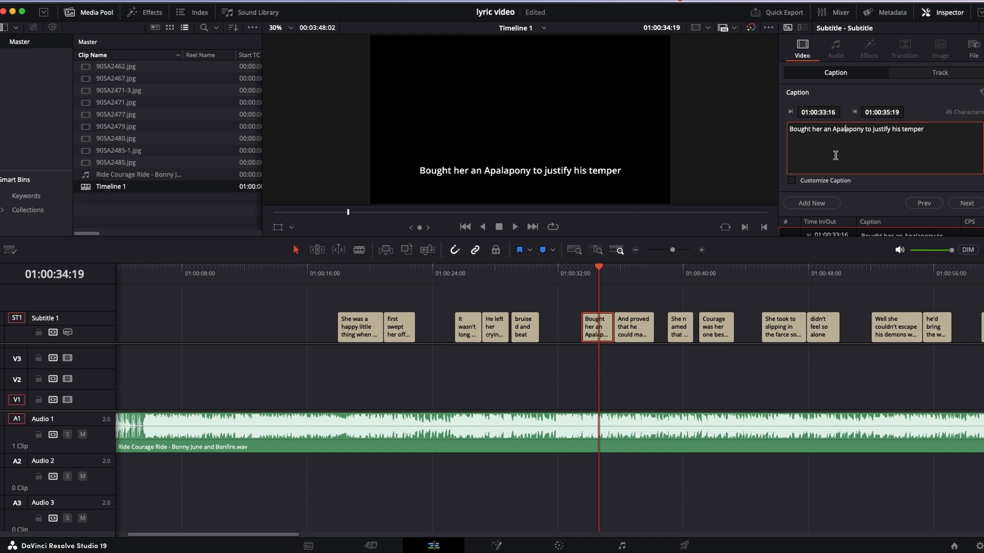
{"action": "type", "text": "ssa"}
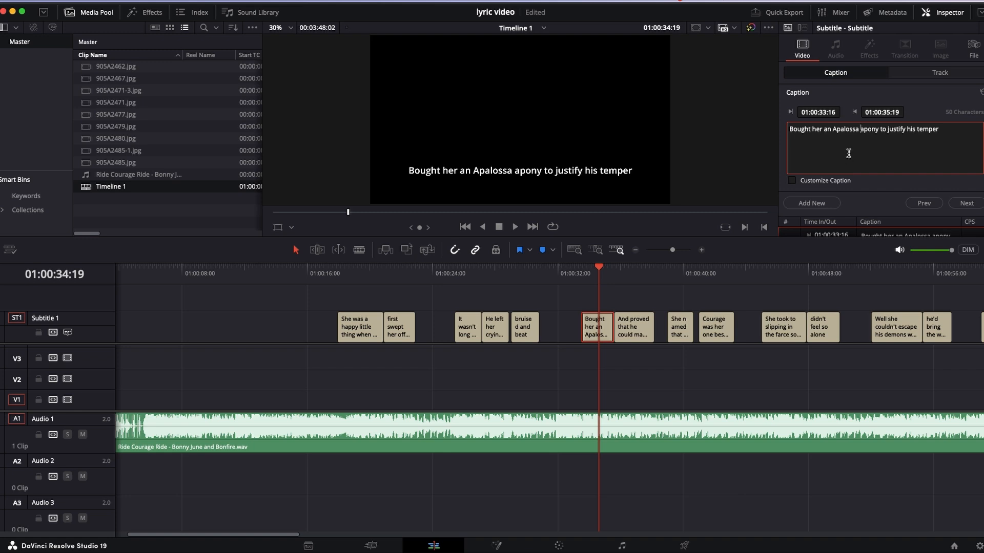
- Replay the song around 01:00:32:00 to find where the line begins, and extend the "Bought her an Apalossa" subtitle's start back to 01:00:31:19
{"action": "left_click", "coordinate": [580, 274]}
{"action": "key", "text": "space"}
{"action": "left_click", "coordinate": [570, 273]}
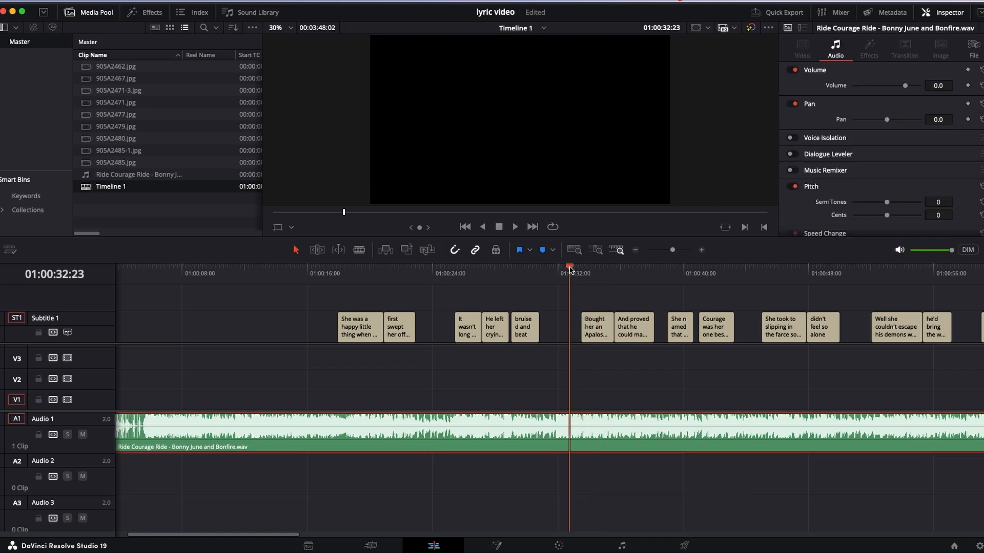
{"action": "left_click", "coordinate": [575, 288]}
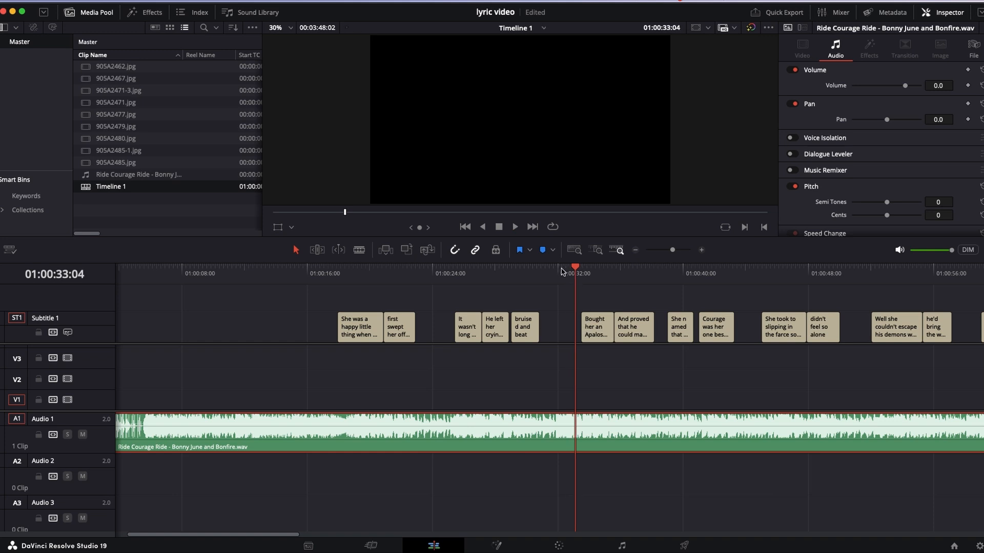
{"action": "left_click_drag", "start_coordinate": [562, 272], "coordinate": [553, 276]}
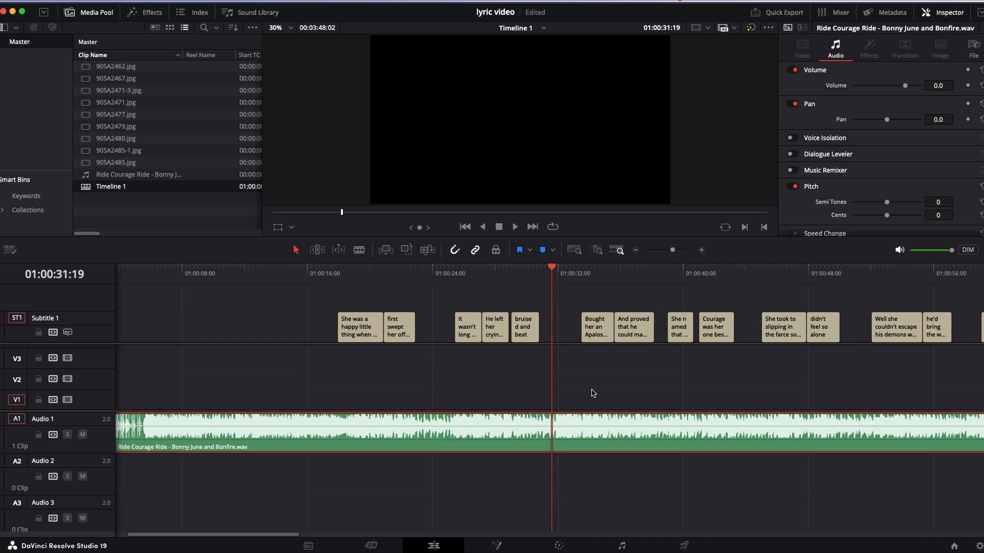
{"action": "left_click", "coordinate": [593, 332]}
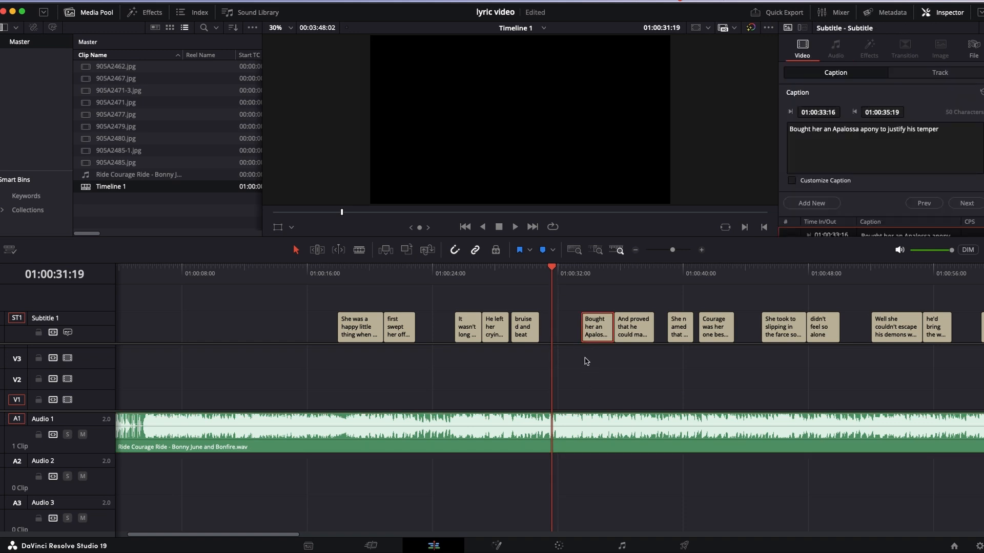
{"action": "left_click_drag", "start_coordinate": [584, 332], "coordinate": [563, 335]}
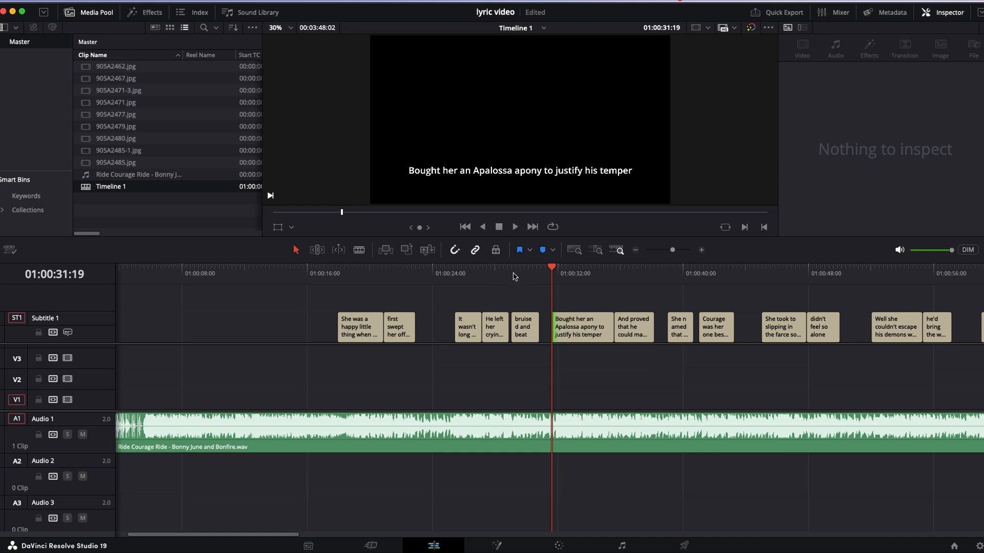
- Play the song from just before "Bought her an Apalossa" through the "Courage was her one best friend" subtitle to check timing and wording
{"action": "left_click", "coordinate": [541, 268]}
{"action": "key", "text": "space"}
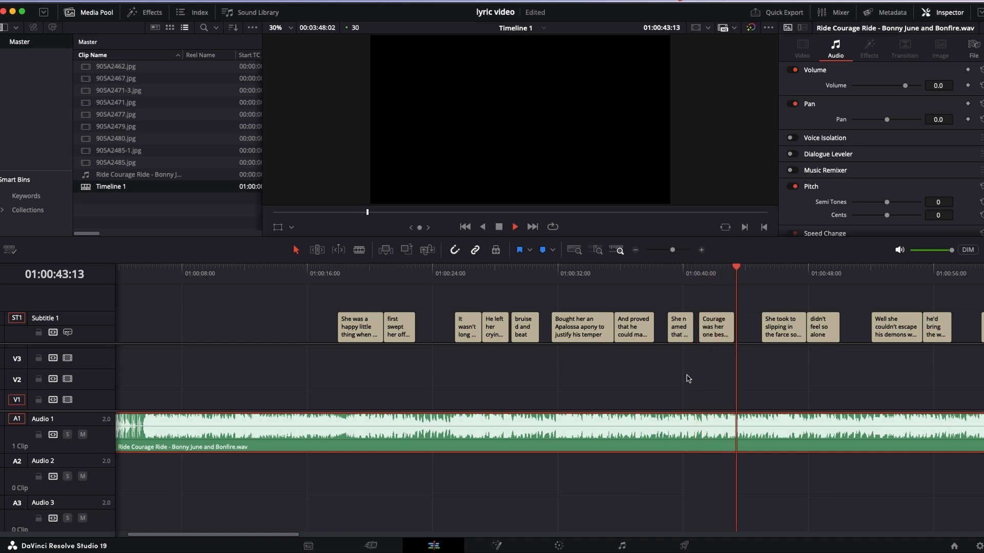
{"action": "key", "text": "space"}
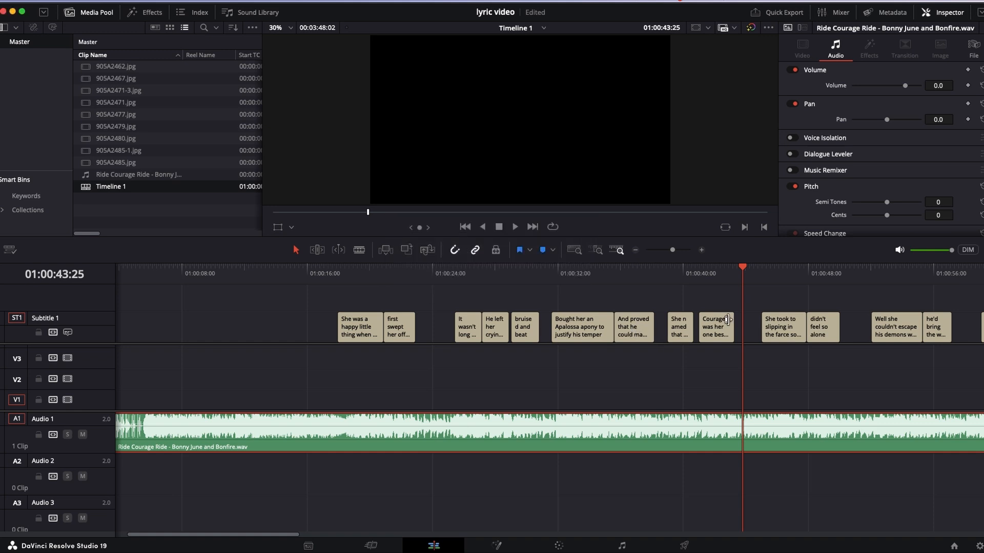
{"action": "left_click", "coordinate": [712, 334]}
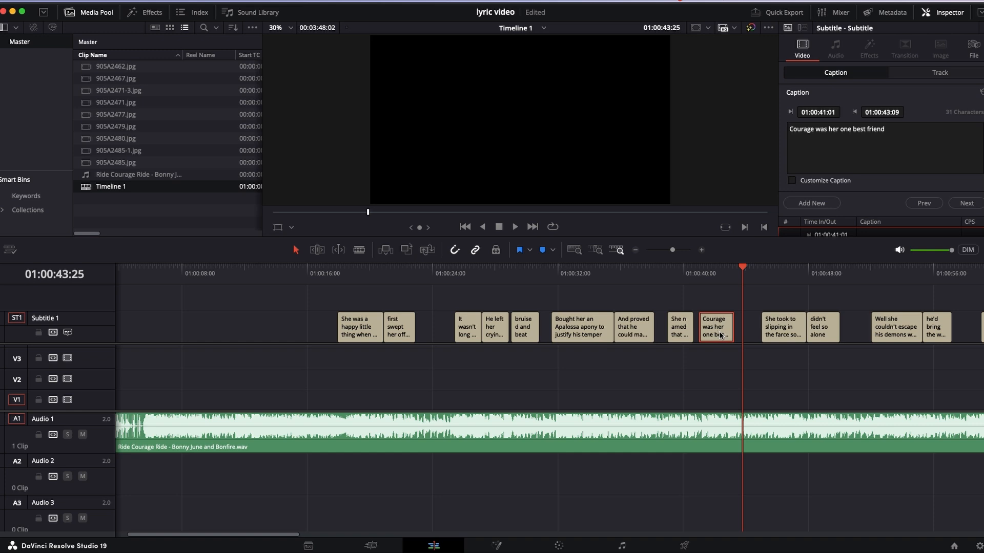
- Play the line from 01:00:45:01 and replace "farce" with "barn" in its subtitle so it reads "She took to slipping in the barn so she"
{"action": "left_click", "coordinate": [763, 274]}
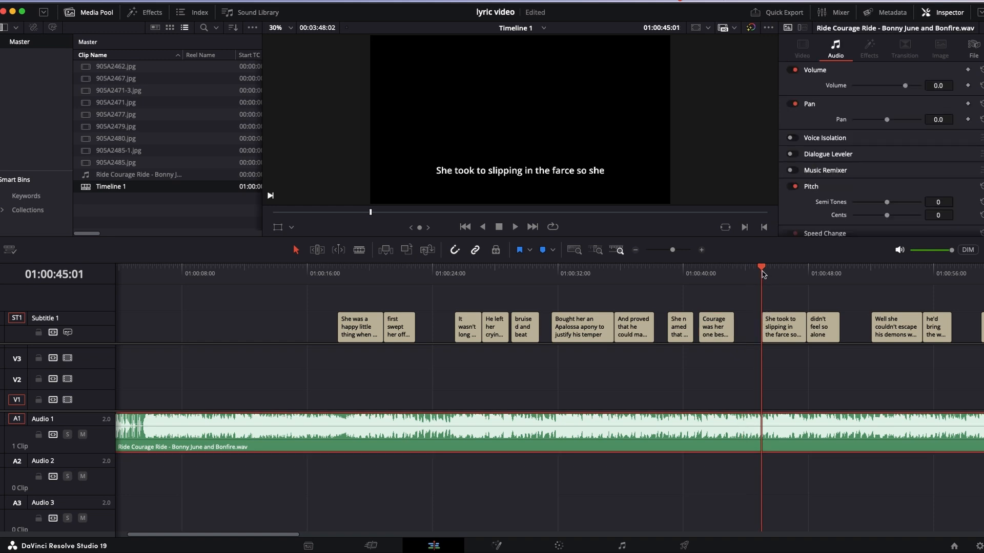
{"action": "key", "text": "space"}
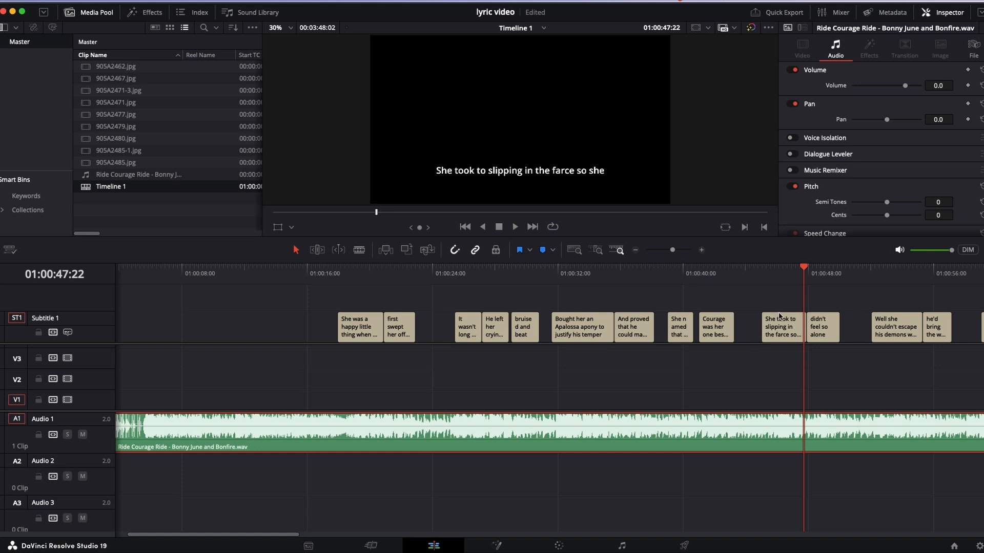
{"action": "left_click", "coordinate": [792, 340]}
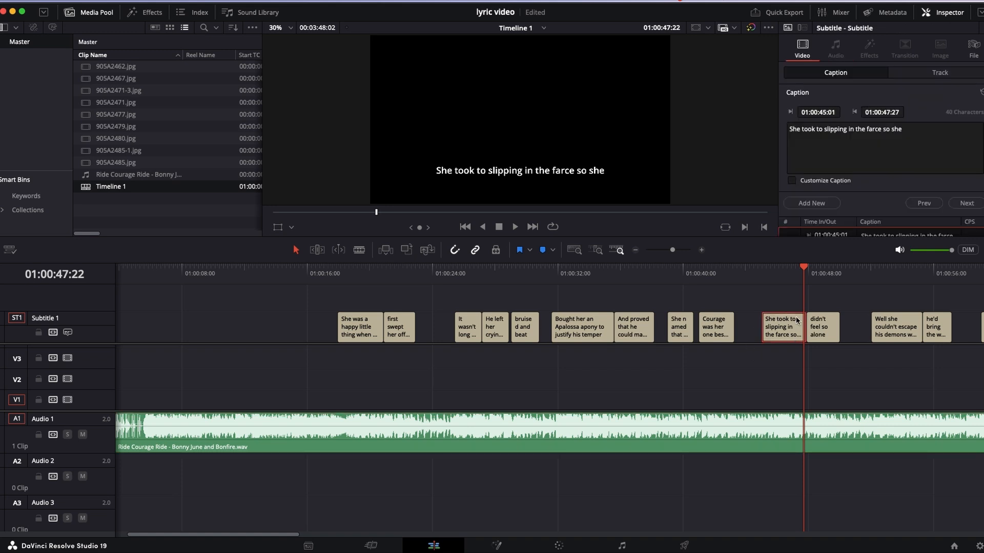
{"action": "left_click", "coordinate": [882, 129]}
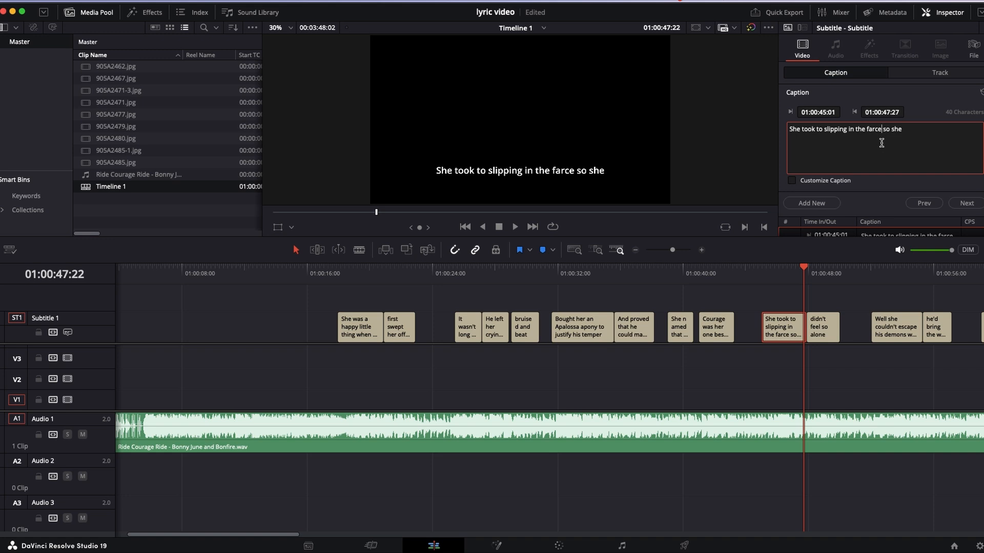
{"action": "key", "text": "BackSpace"}
{"action": "key", "text": "BackSpace"}
{"action": "key", "text": "BackSpace"}
{"action": "key", "text": "BackSpace"}
{"action": "key", "text": "BackSpace"}
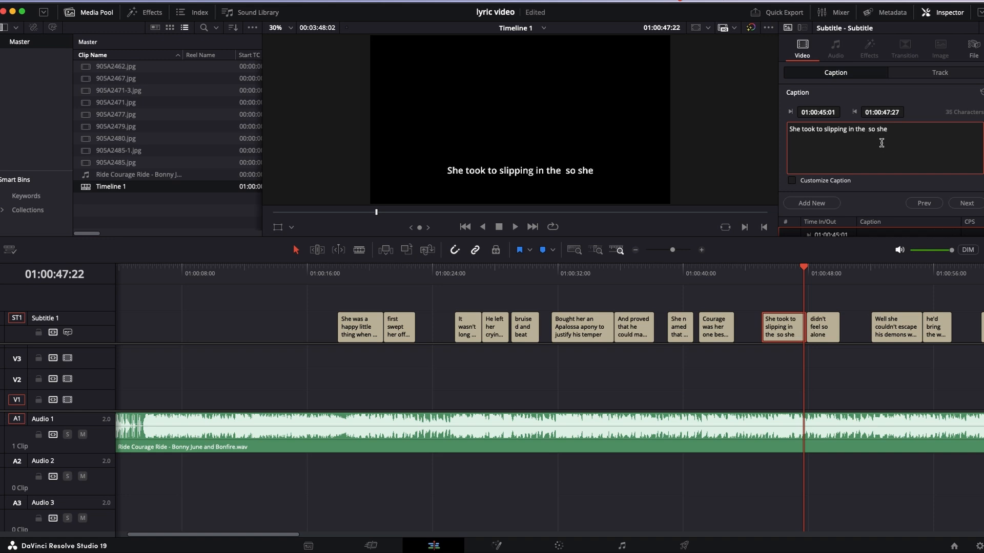
{"action": "type", "text": "barn"}
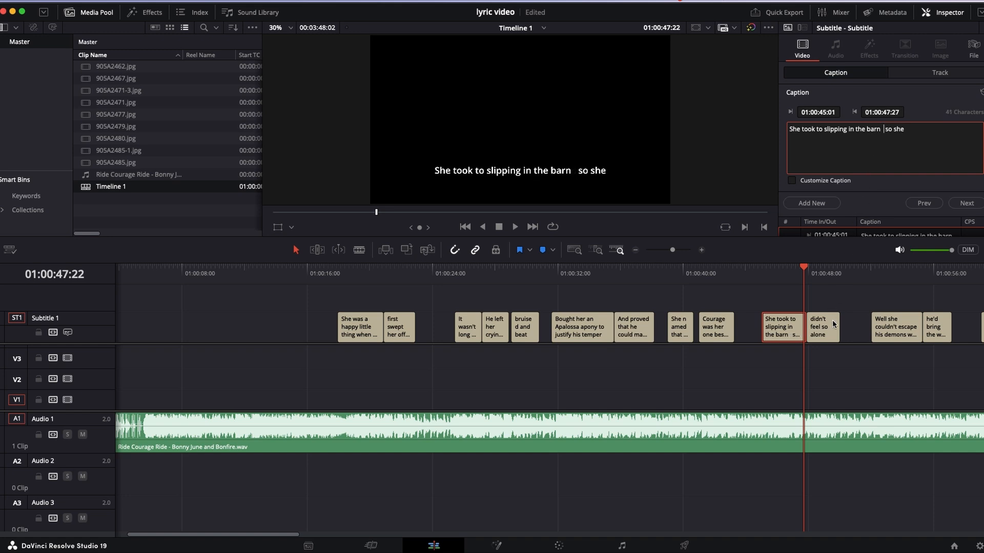
{"action": "key", "text": "BackSpace"}
{"action": "key", "text": "BackSpace"}
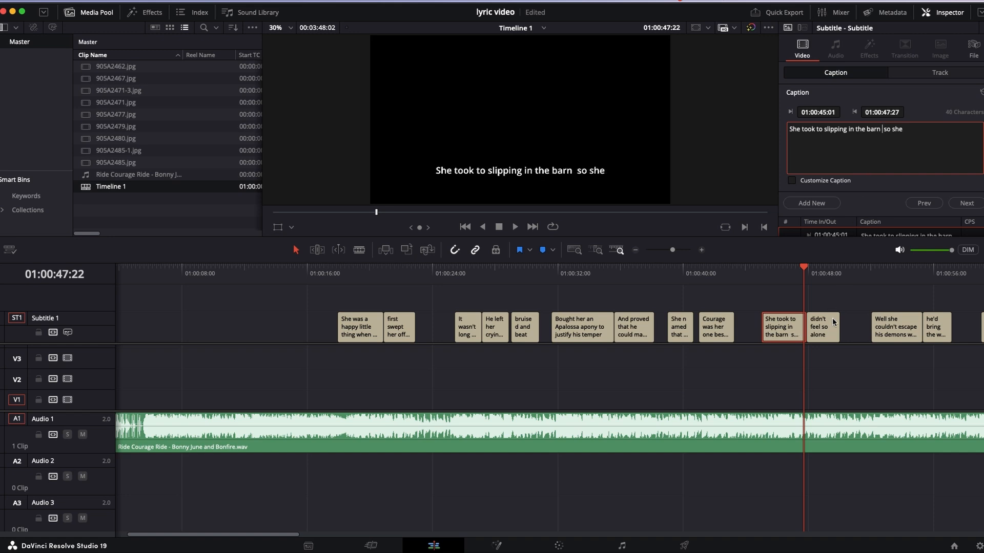
{"action": "left_click", "coordinate": [805, 349]}
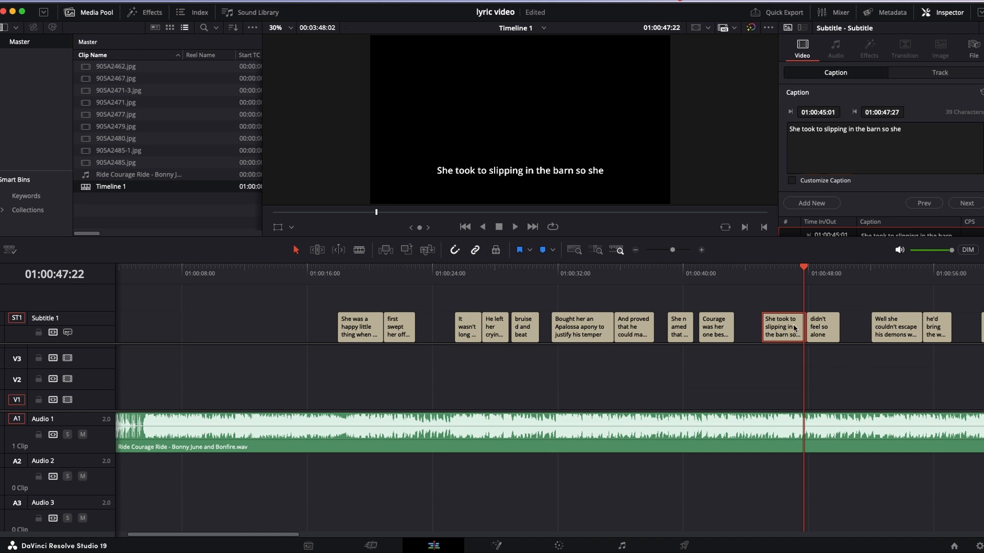
- Play on to "Well she couldn't escape his demons when" and split that subtitle in two at 01:00:53:24
{"action": "key", "text": "space"}
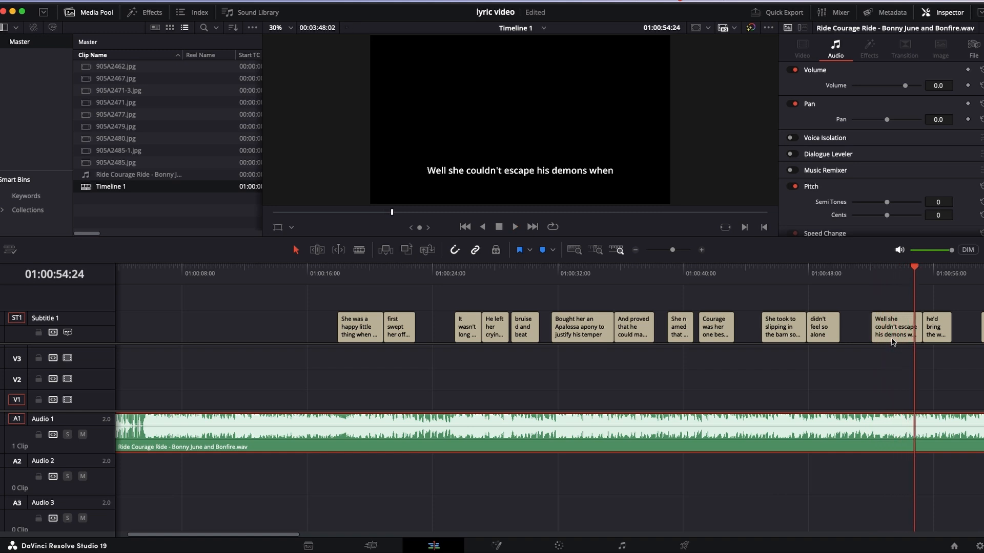
{"action": "left_click_drag", "start_coordinate": [894, 271], "coordinate": [881, 281]}
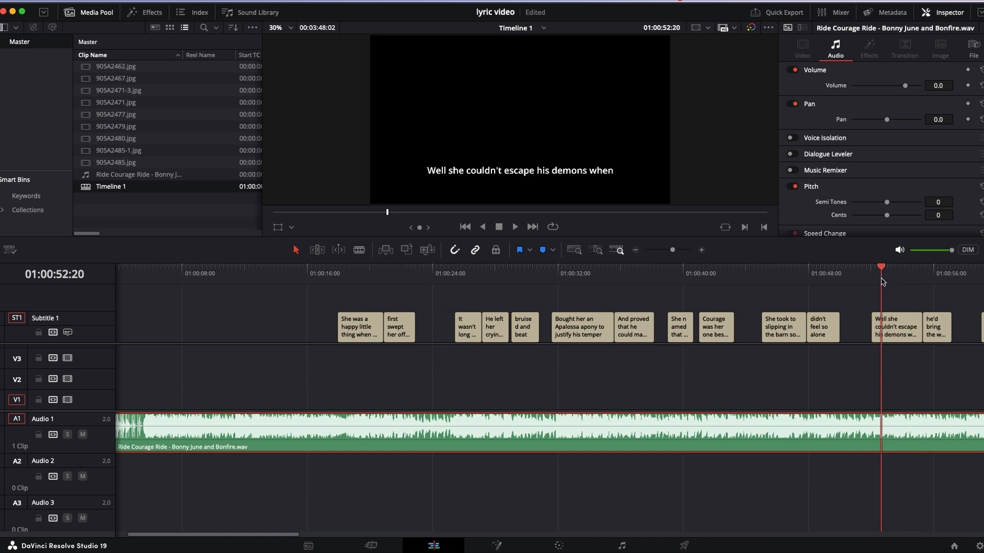
{"action": "mouse_move", "coordinate": [882, 282]}
{"action": "left_mouse_down"}
{"action": "mouse_move", "coordinate": [913, 285]}
{"action": "mouse_move", "coordinate": [900, 286]}
{"action": "left_mouse_up"}
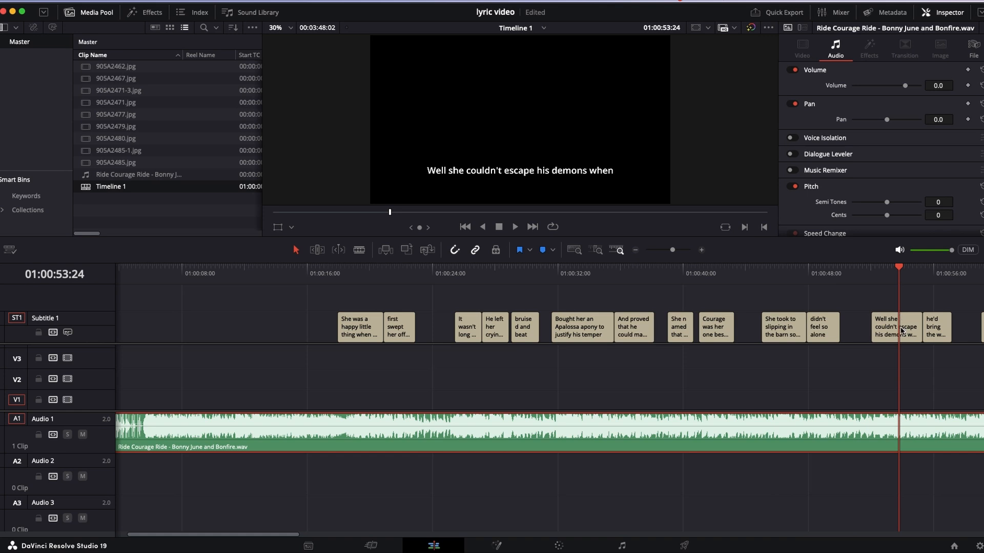
{"action": "key", "text": "b"}
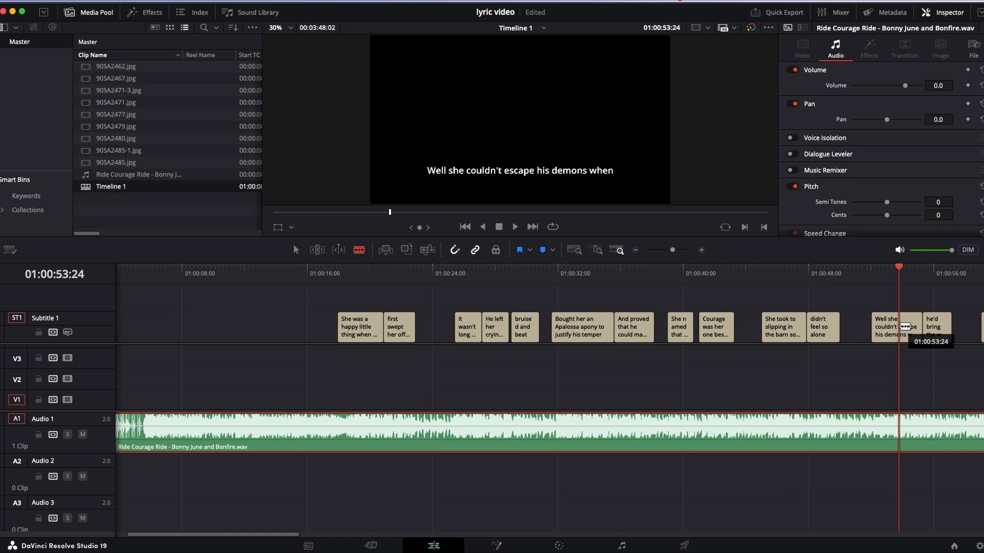
{"action": "left_click", "coordinate": [905, 326]}
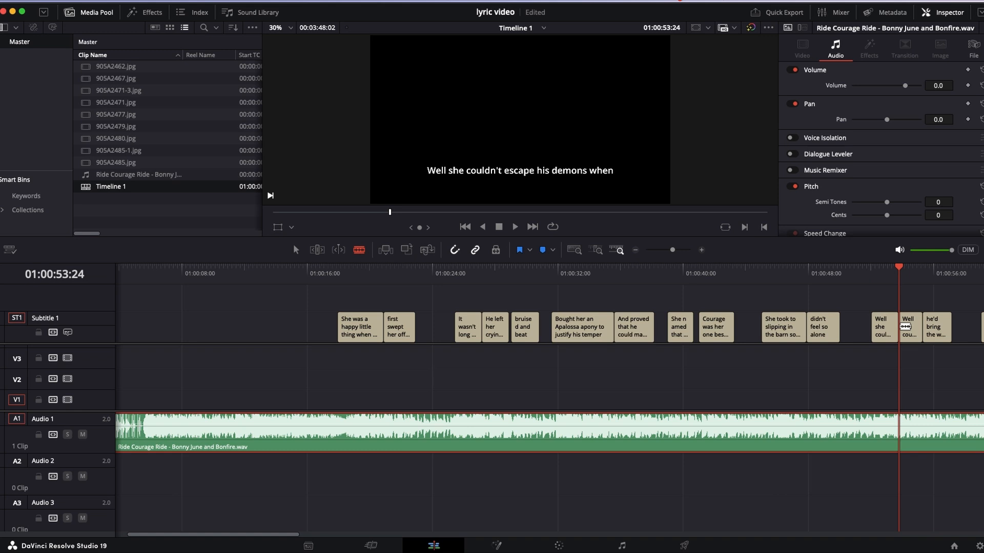
{"action": "key", "text": "a"}
- Remove "his demons when" from the first half of the split subtitle so that it reads "Well she couldn't escape"
{"action": "left_click", "coordinate": [883, 267]}
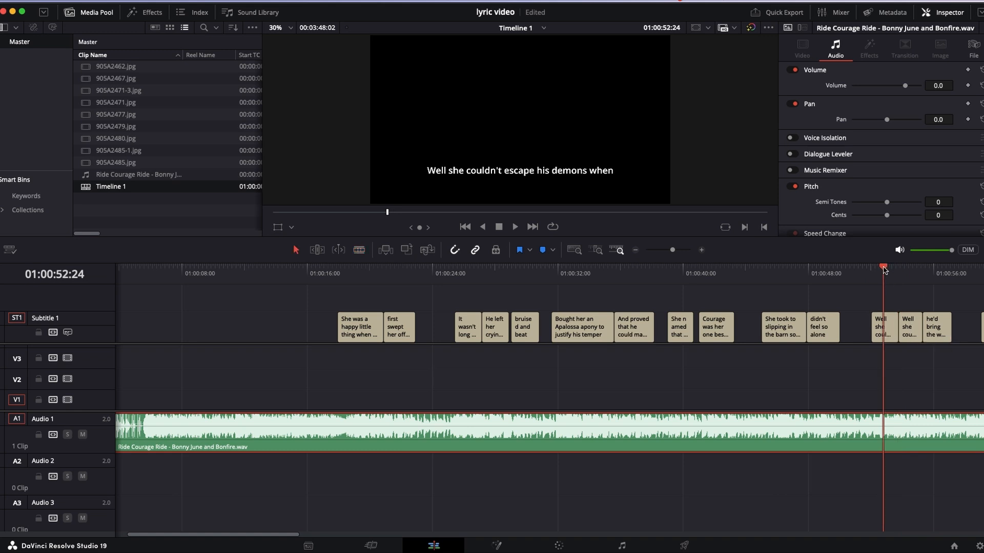
{"action": "left_click", "coordinate": [889, 332]}
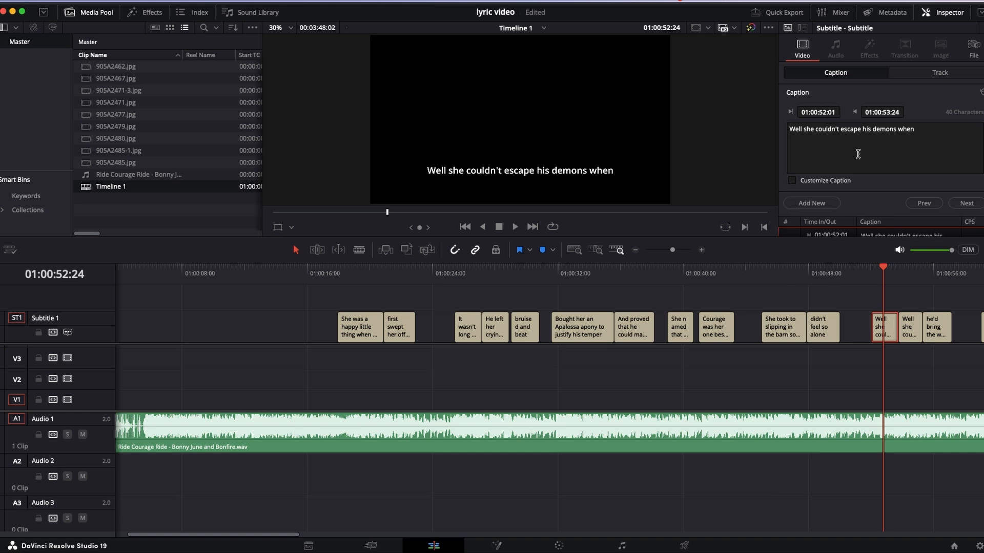
{"action": "left_click_drag", "start_coordinate": [929, 130], "coordinate": [862, 132]}
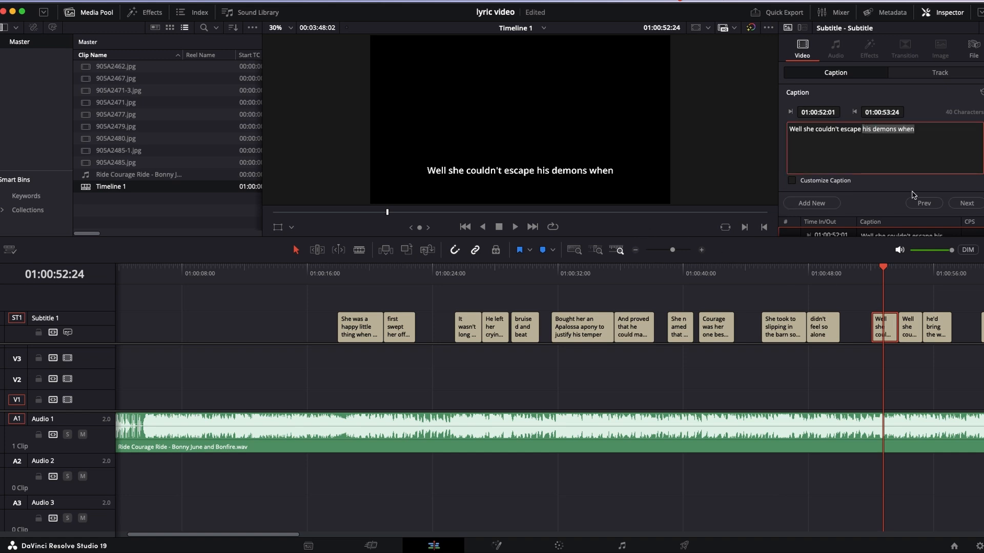
{"action": "key", "text": "BackSpace"}
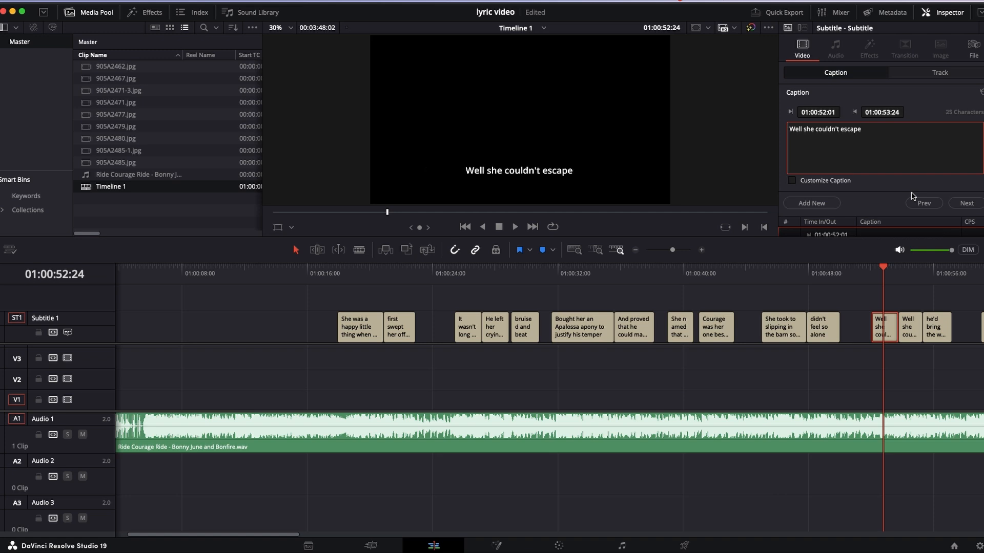
- Remove "Well she couldn't escape" from the second half of the split subtitle so that it reads "his demons when"
{"action": "left_click", "coordinate": [910, 267]}
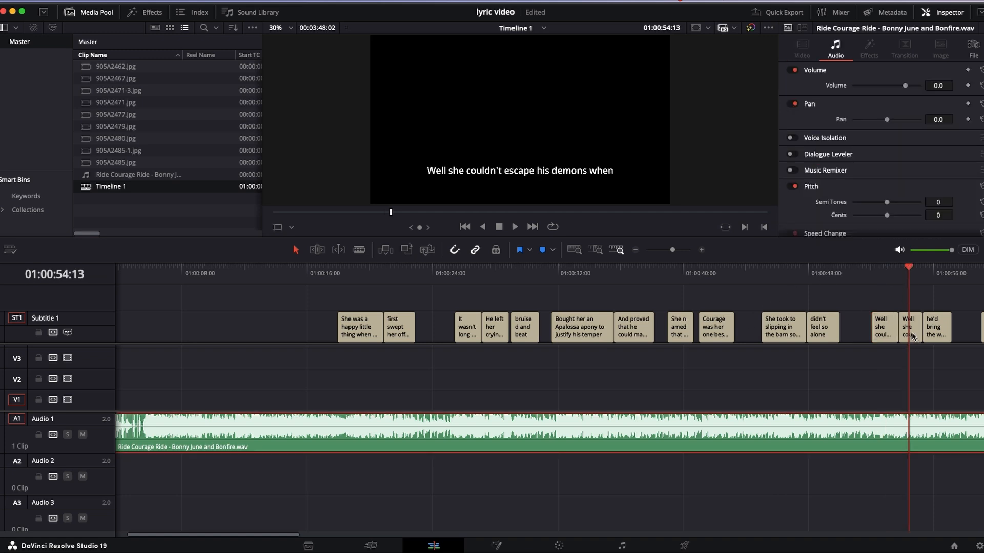
{"action": "key", "text": "space"}
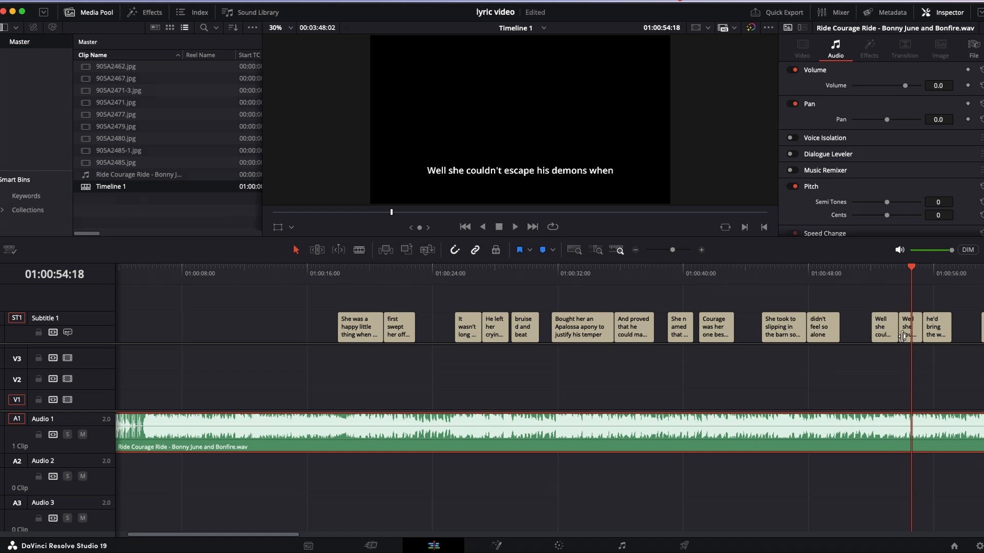
{"action": "left_click", "coordinate": [903, 336]}
{"action": "left_click", "coordinate": [908, 336]}
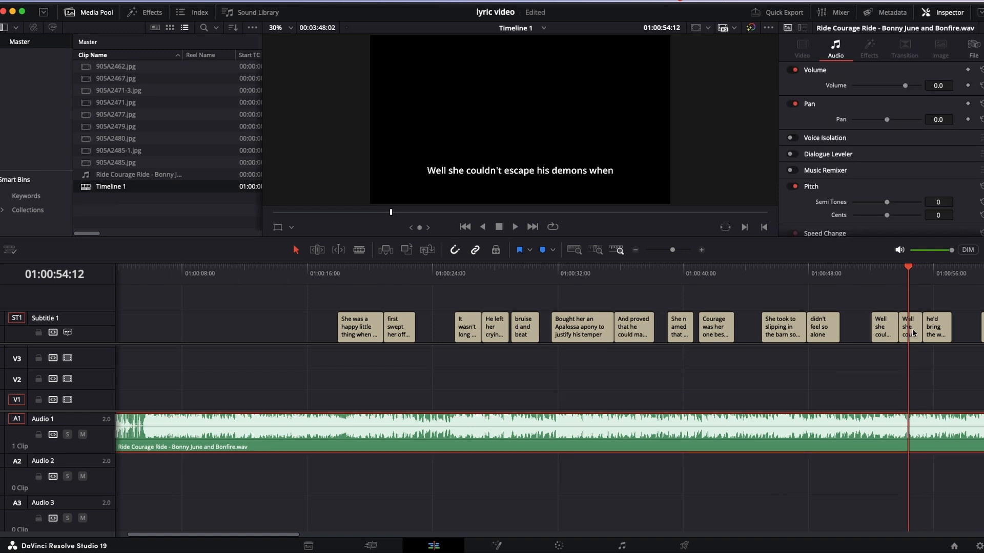
{"action": "left_click", "coordinate": [913, 332]}
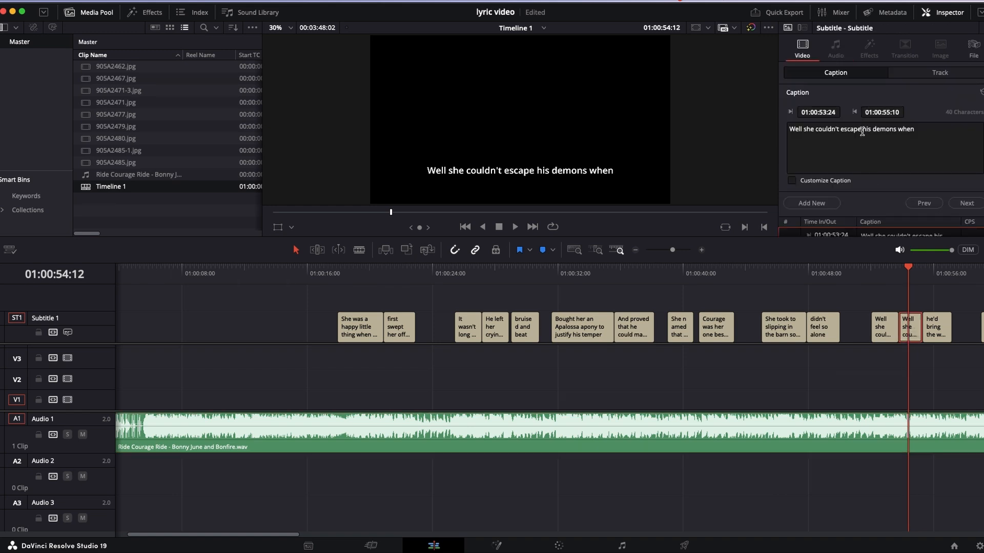
{"action": "left_click_drag", "start_coordinate": [862, 132], "coordinate": [784, 126]}
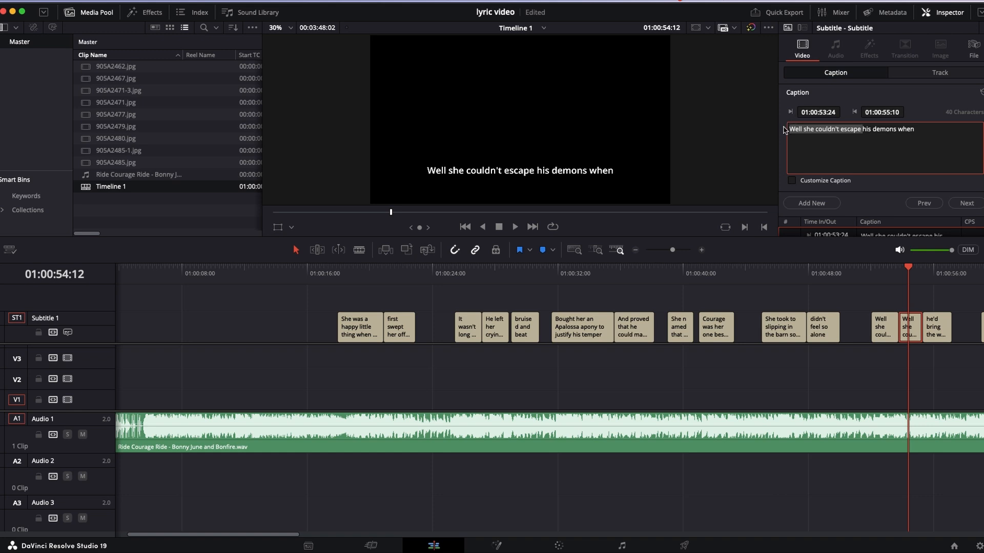
{"action": "key", "text": "BackSpace"}
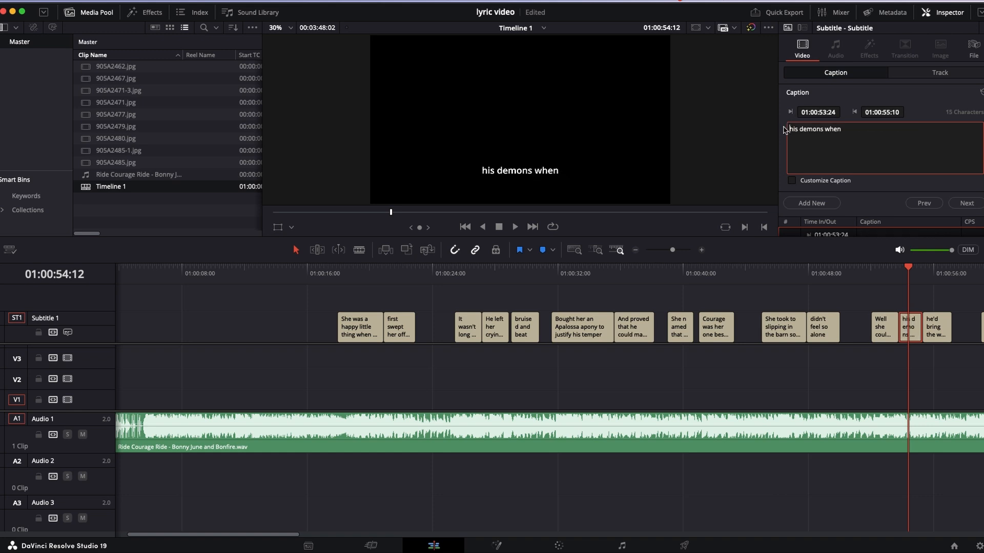
- Replay the song from about 01:00:52 to check the split subtitles against the vocals through "he'd bring the whiskey home"
{"action": "left_click", "coordinate": [872, 273]}
{"action": "key", "text": "space"}
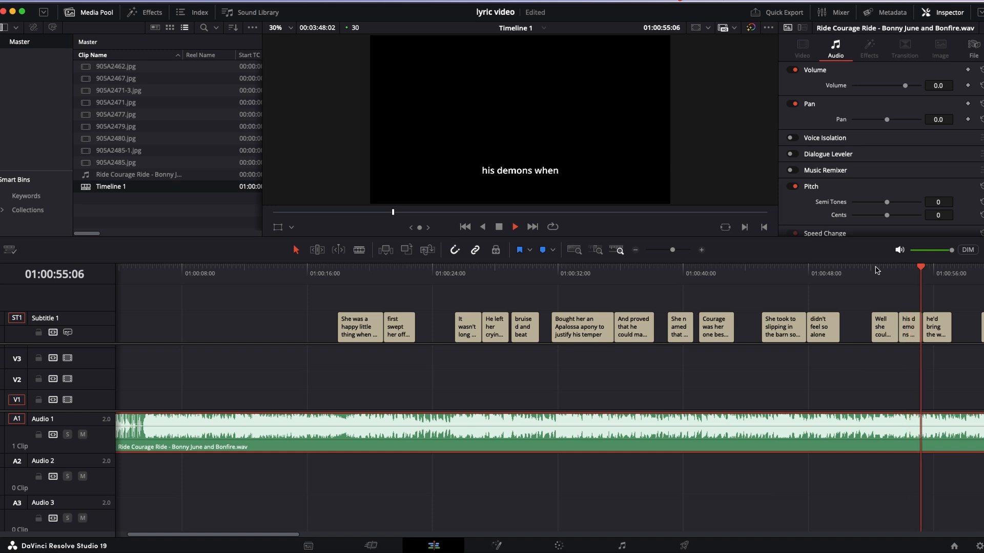
{"action": "key", "text": "space"}
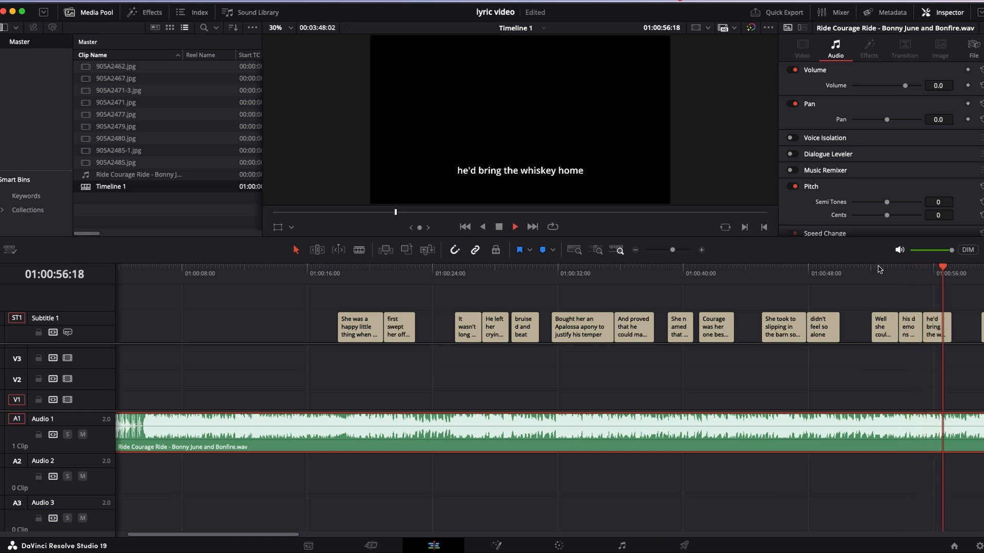
{"action": "left_click", "coordinate": [879, 269]}
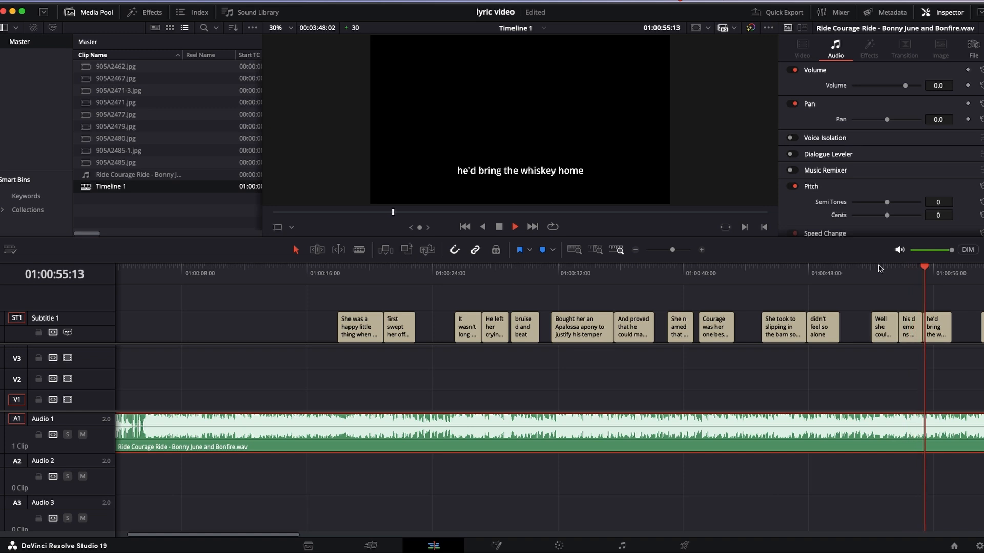
{"action": "key", "text": "space"}
{"action": "left_click", "coordinate": [878, 269]}
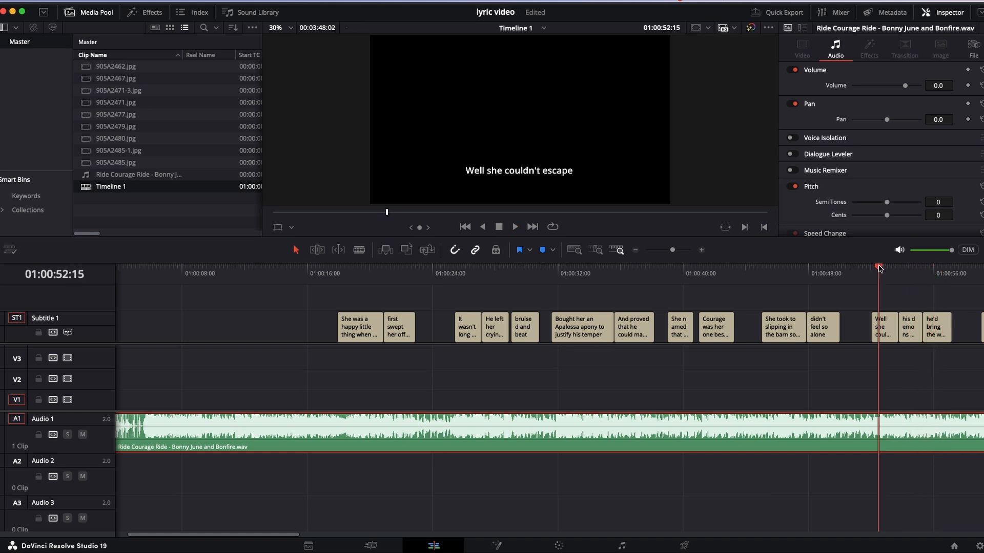
- Check the vocals through "his demons when", and remove the word "when" from that subtitle so it reads "his demons"
{"action": "key", "text": "space"}
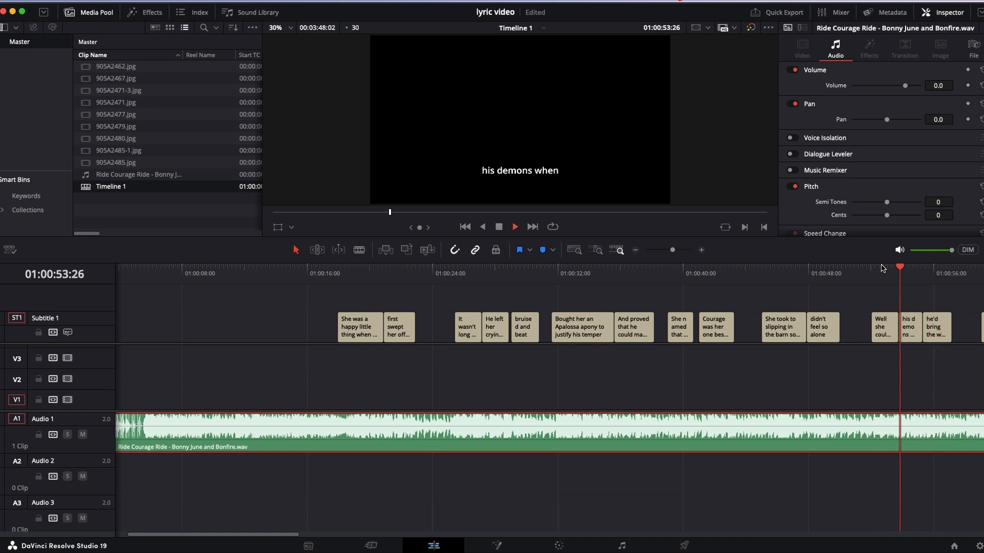
{"action": "key", "text": "space"}
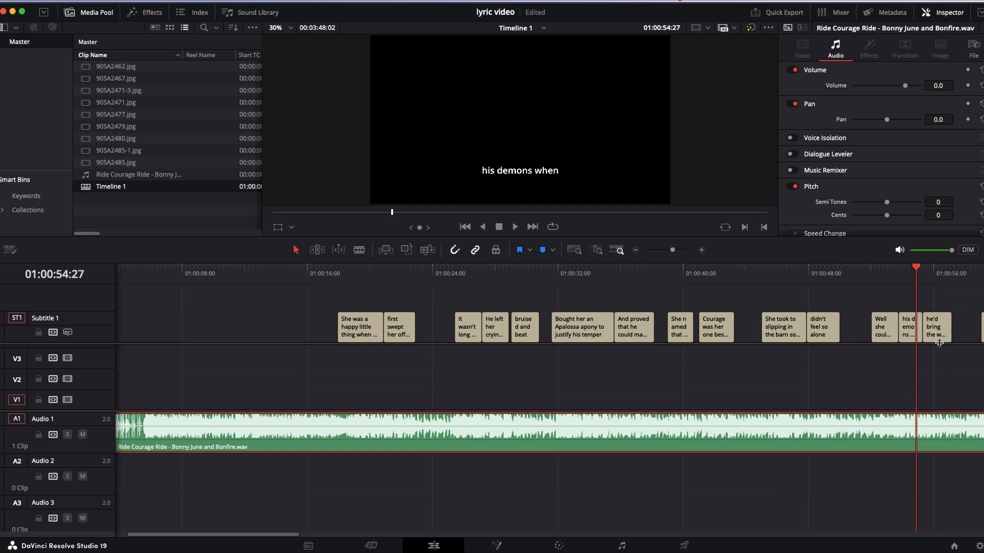
{"action": "left_click", "coordinate": [913, 338]}
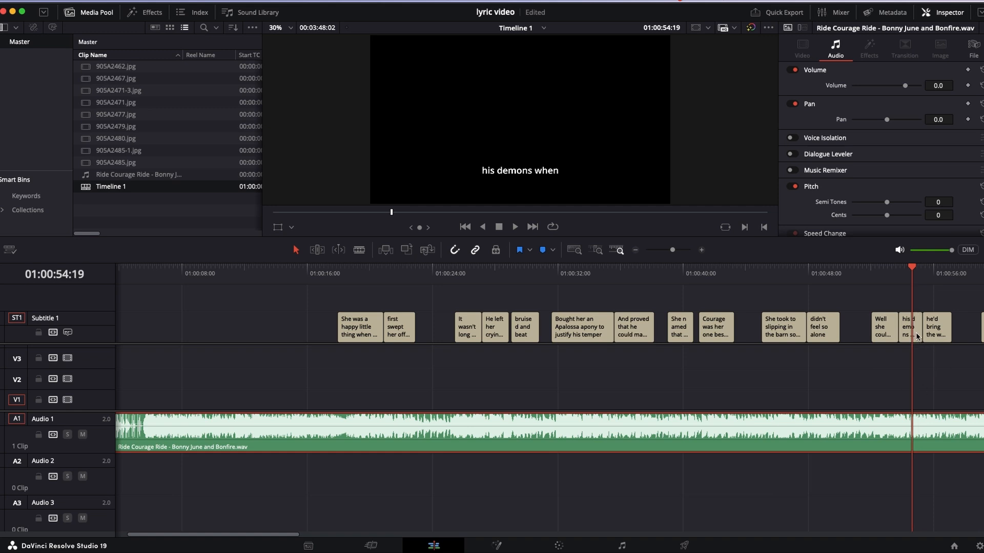
{"action": "left_click", "coordinate": [918, 337]}
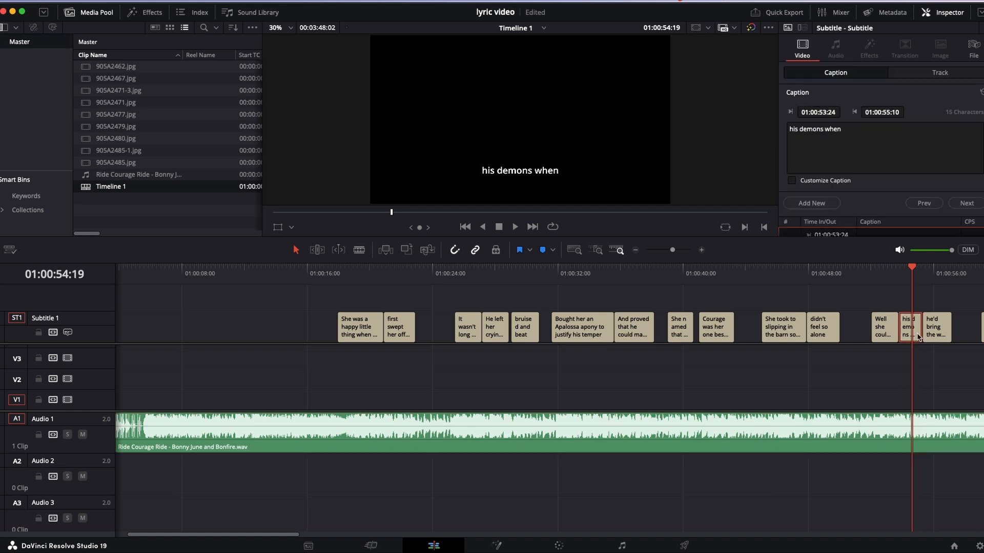
{"action": "left_click", "coordinate": [859, 128]}
{"action": "key", "text": "BackSpace"}
{"action": "key", "text": "BackSpace"}
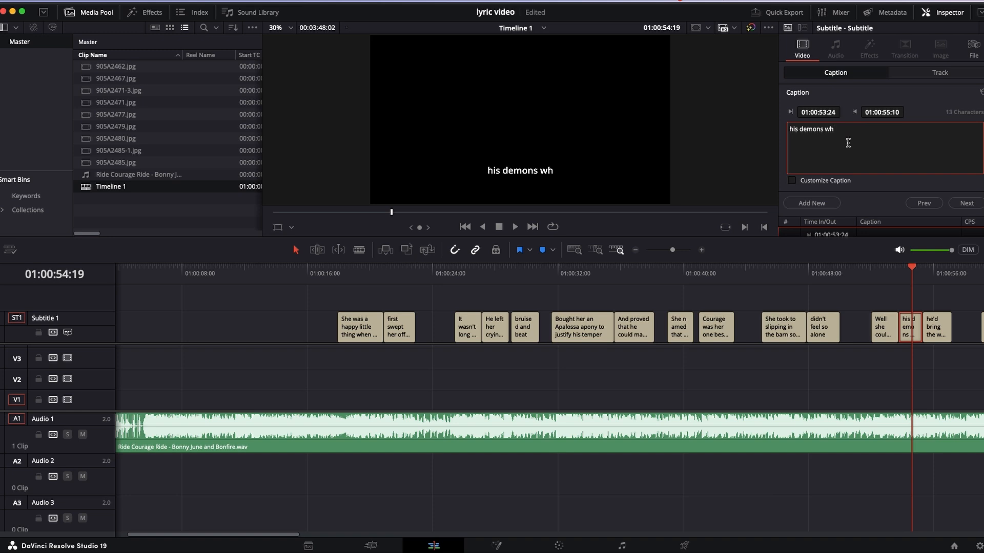
{"action": "key", "text": "BackSpace"}
{"action": "key", "text": "BackSpace"}
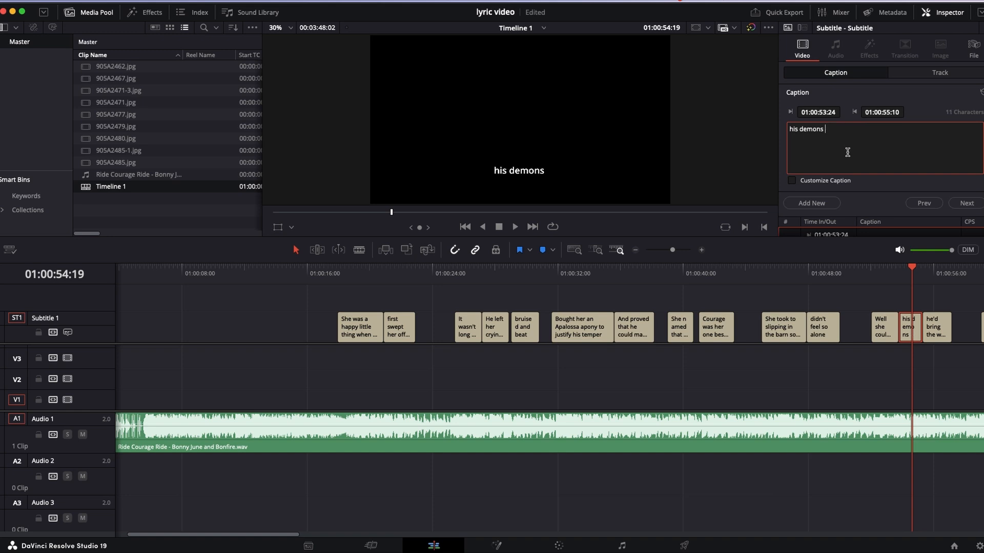
- Add "When" to the start of the following subtitle so it reads "When he'd bring the whiskey home"
{"action": "left_click", "coordinate": [937, 336]}
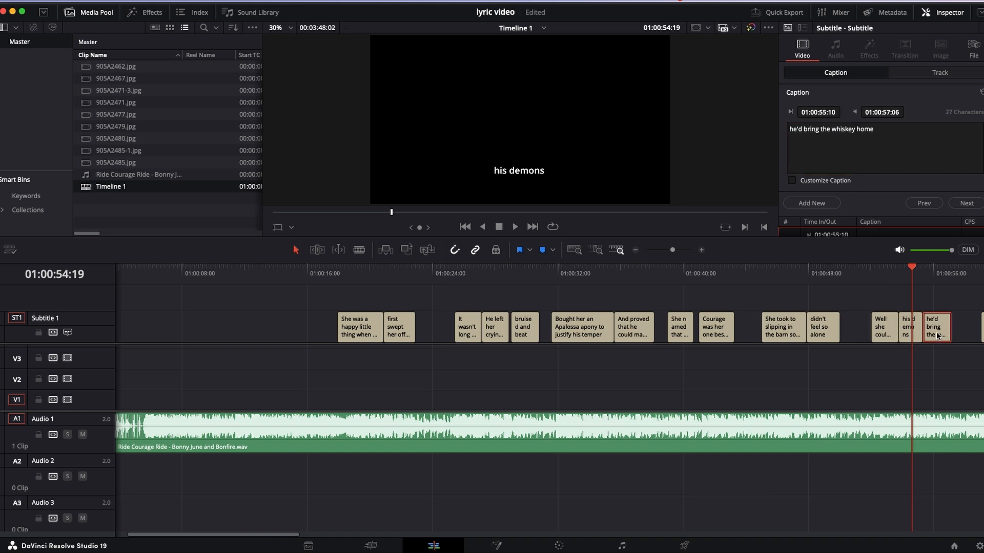
{"action": "left_click", "coordinate": [790, 129]}
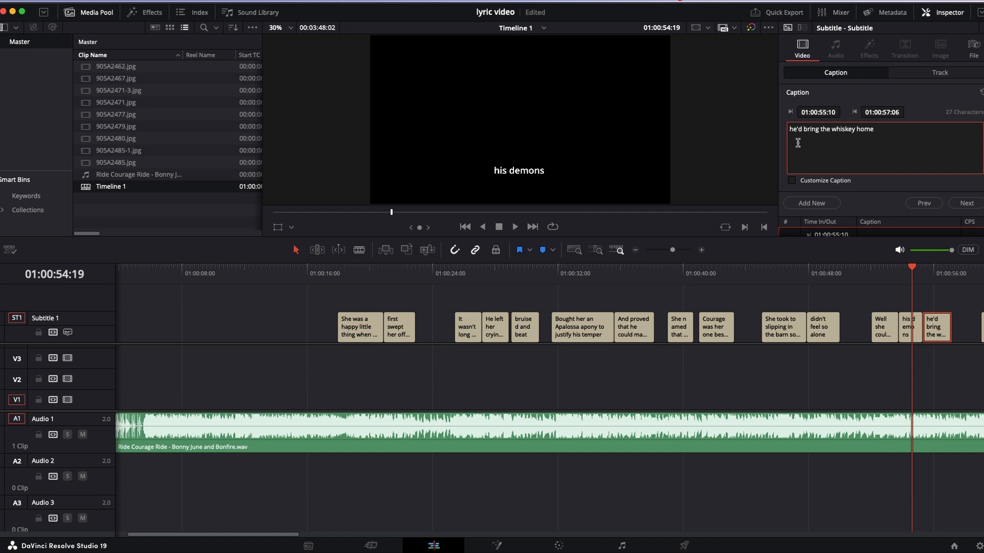
{"action": "type", "text": "When"}
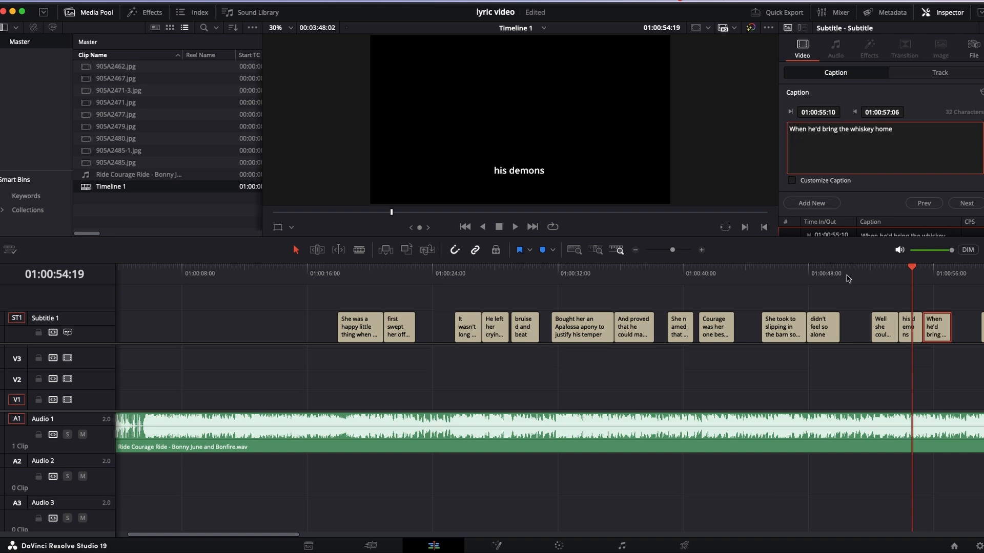
- Replay from about 01:00:52 and move the cut between "his demons" and "When he'd bring the whiskey home" to 01:00:55:00
{"action": "left_click", "coordinate": [872, 268]}
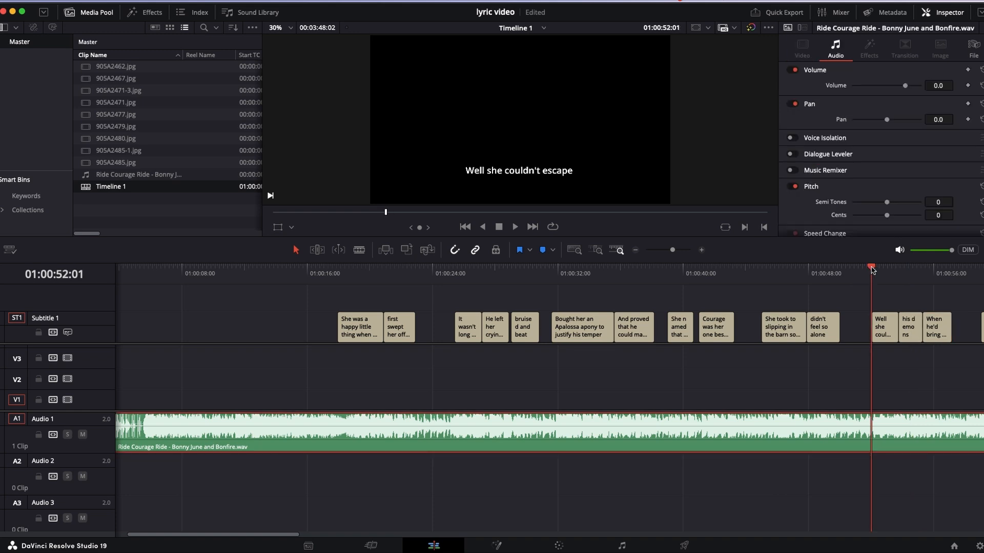
{"action": "key", "text": "space"}
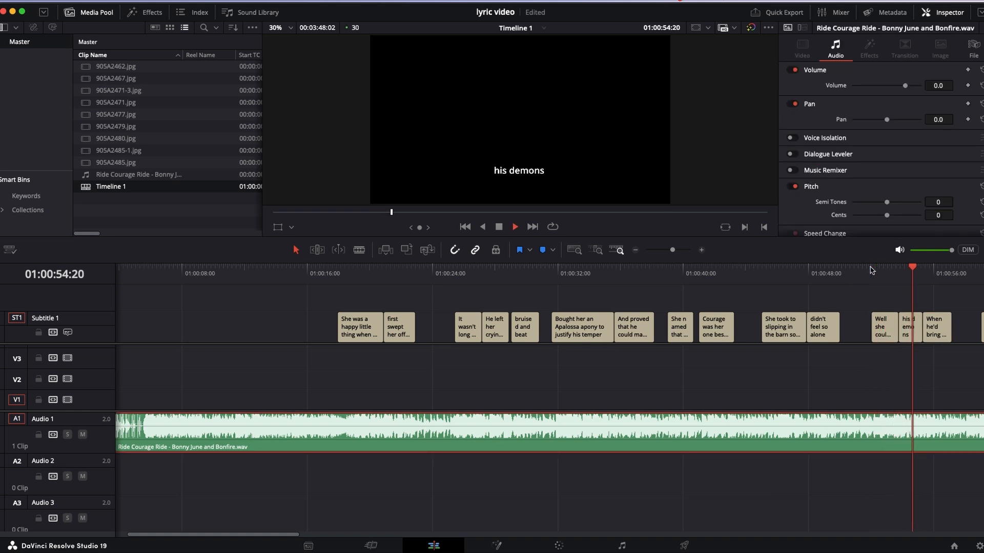
{"action": "key", "text": "space"}
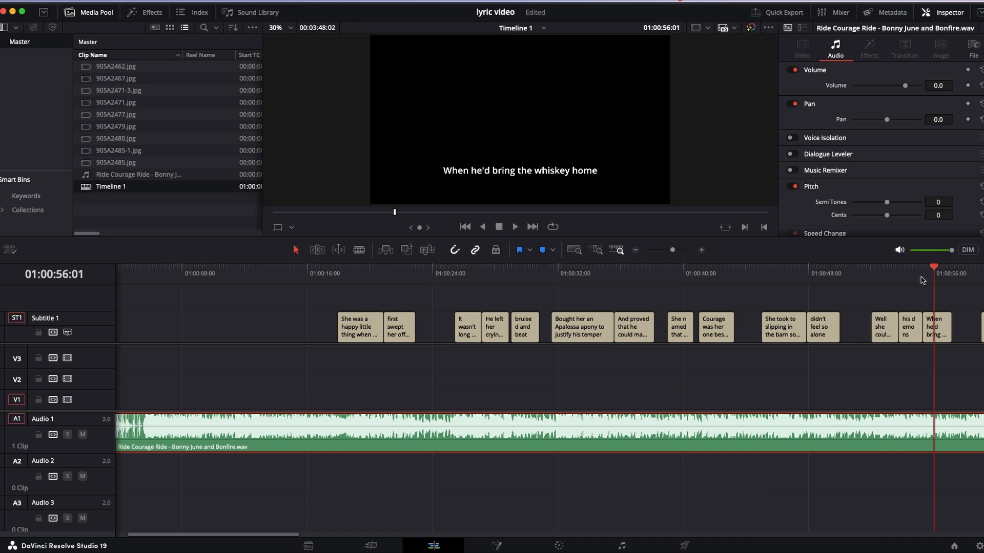
{"action": "left_click", "coordinate": [916, 270]}
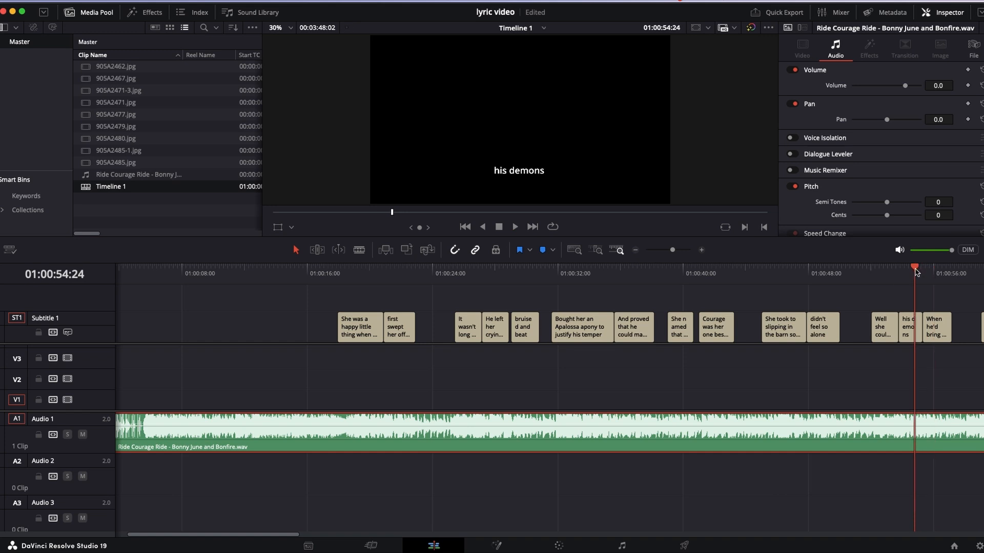
{"action": "key", "text": "super+equal"}
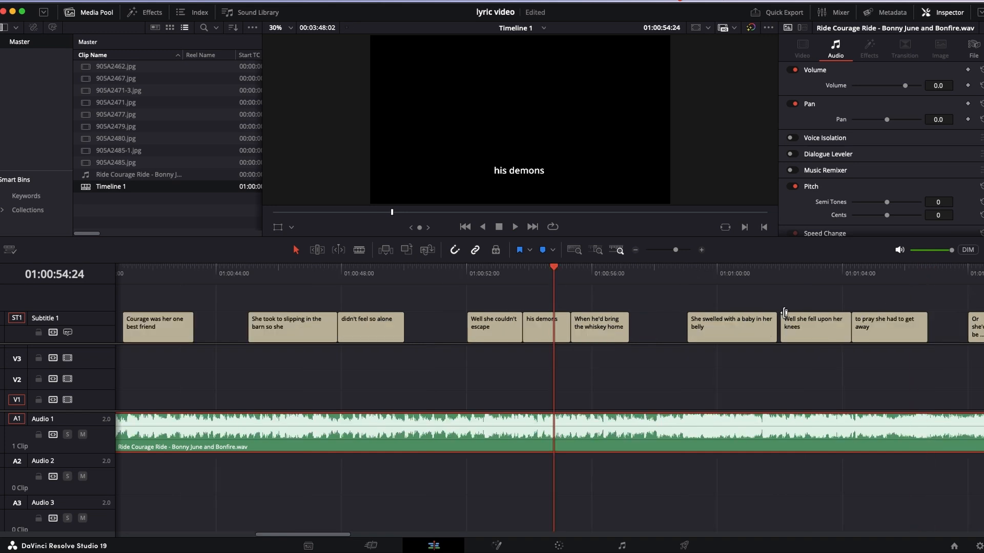
{"action": "key", "text": "space"}
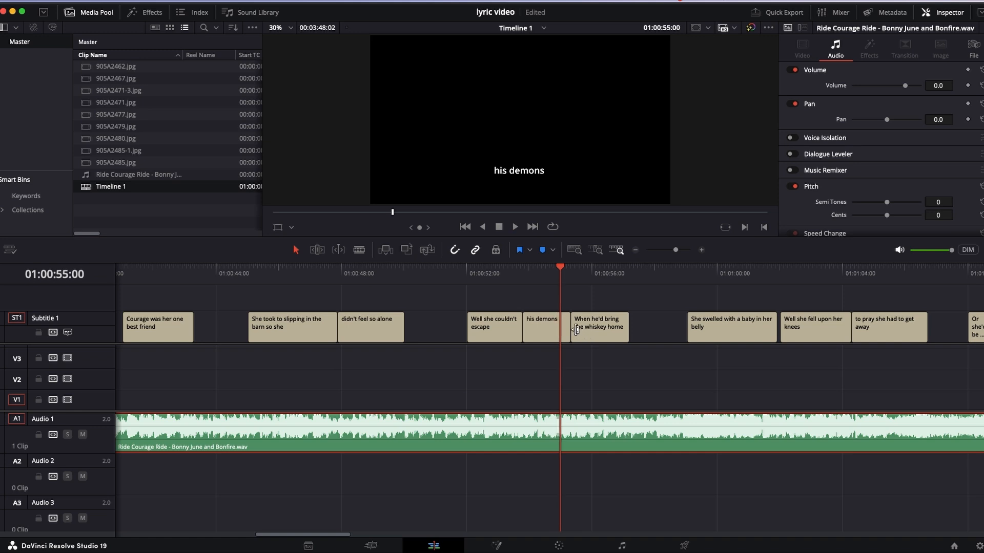
{"action": "left_click_drag", "start_coordinate": [574, 329], "coordinate": [562, 330]}
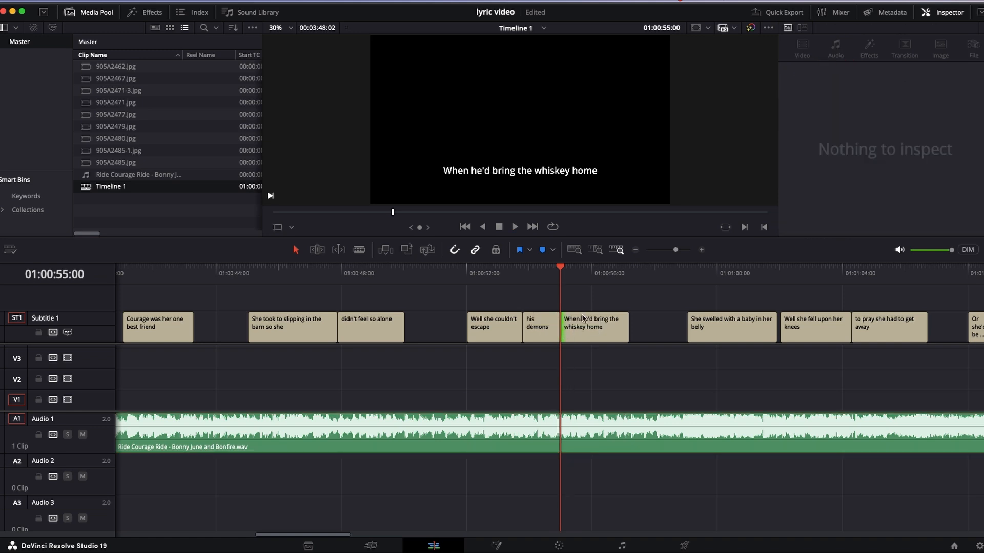
- Replay the retimed lines from before "Well she couldn't escape" and extend the end of "When he'd bring the whiskey home" slightly
{"action": "left_click", "coordinate": [509, 270]}
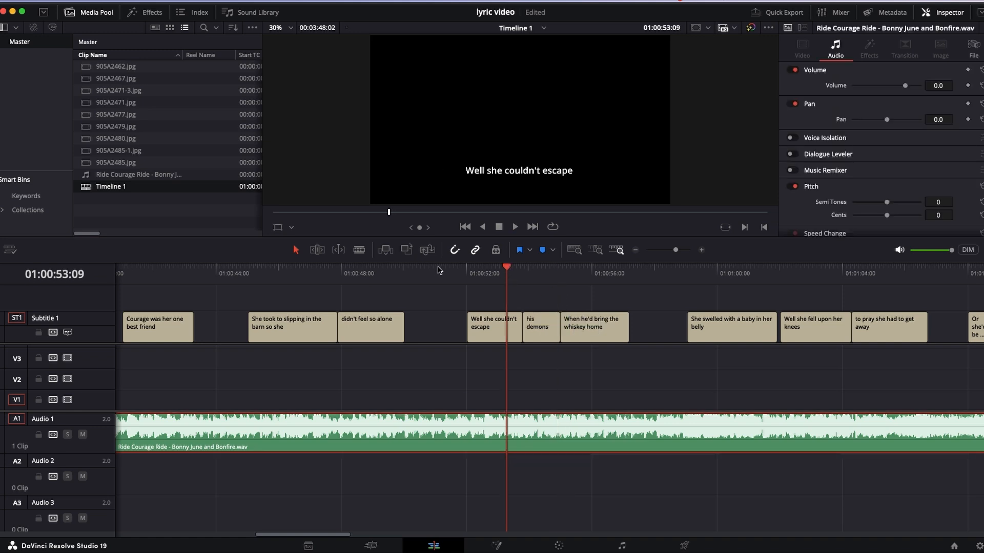
{"action": "left_click", "coordinate": [443, 270]}
{"action": "key", "text": "space"}
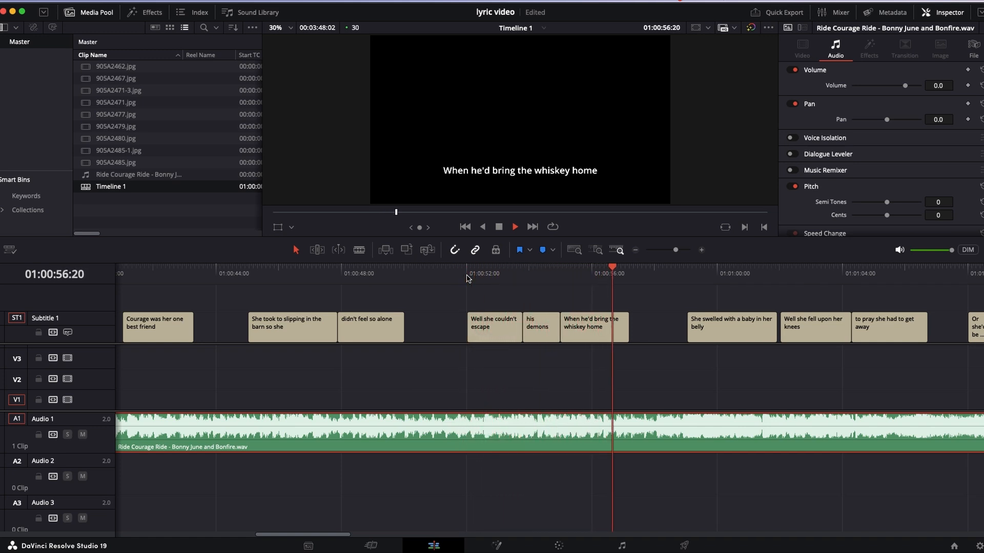
{"action": "key", "text": "space"}
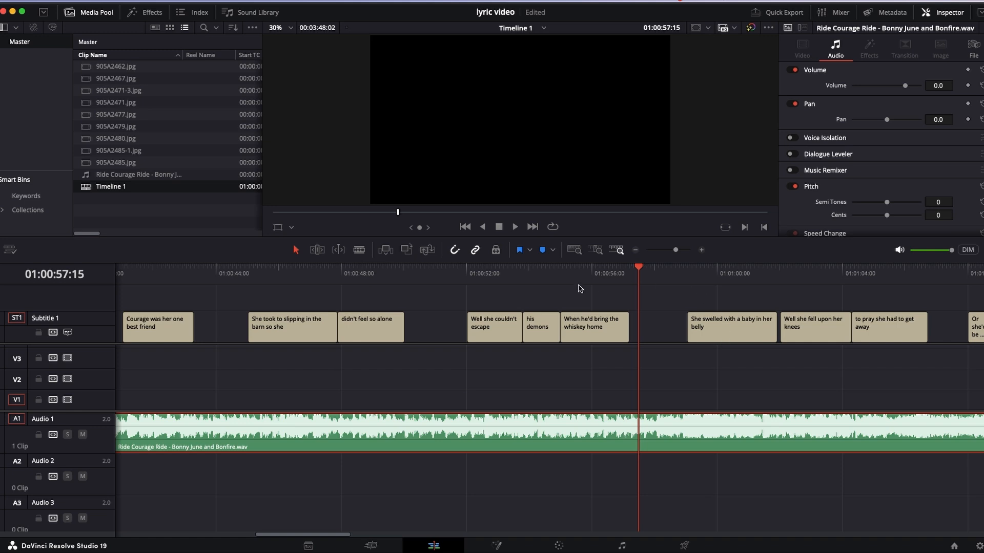
{"action": "left_click_drag", "start_coordinate": [593, 271], "coordinate": [597, 328]}
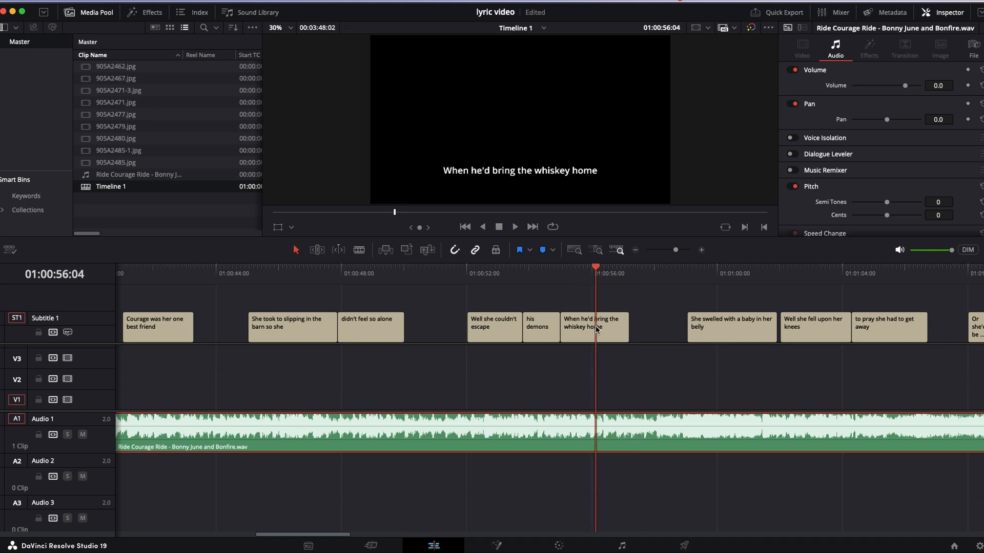
{"action": "left_click", "coordinate": [606, 335]}
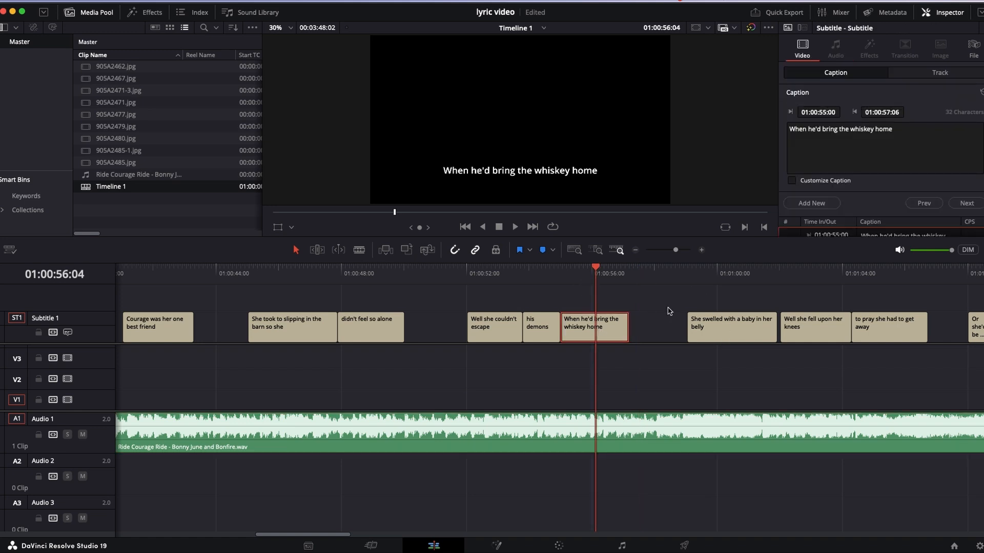
{"action": "left_click", "coordinate": [624, 323]}
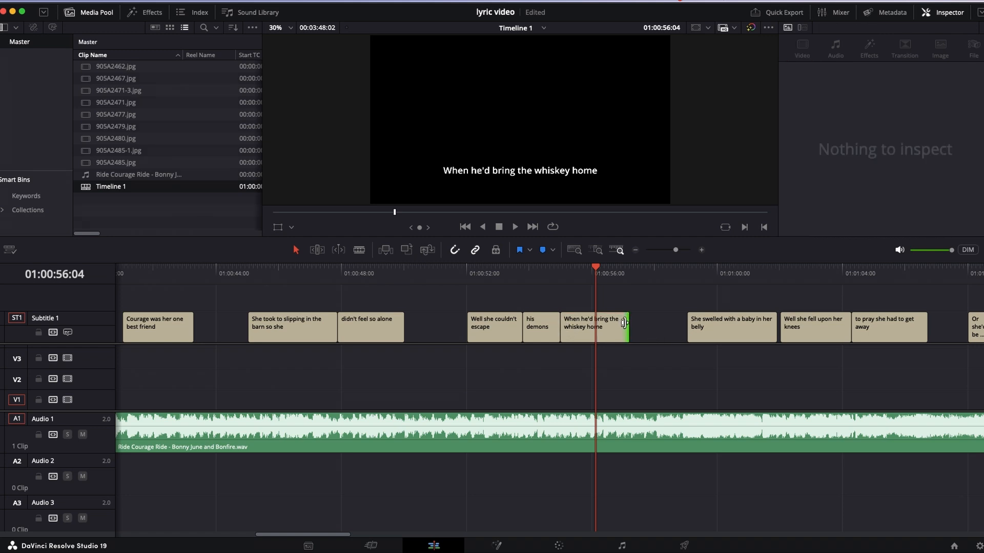
{"action": "left_click_drag", "start_coordinate": [619, 324], "coordinate": [624, 325]}
- Play on into "She swelled with a baby in her belly" and move that subtitle's start earlier to 01:00:58:20
{"action": "left_click", "coordinate": [661, 334]}
{"action": "key", "text": "space"}
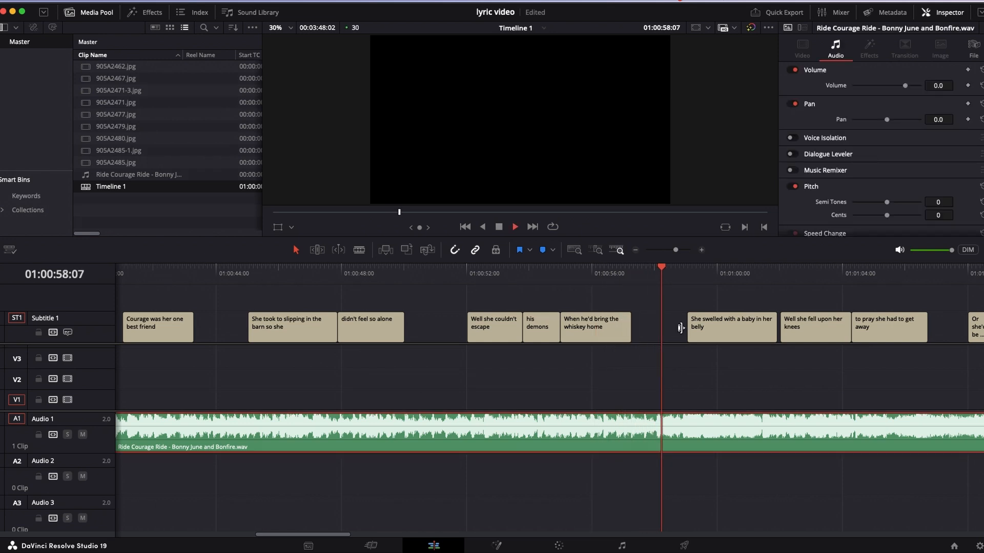
{"action": "key", "text": "space"}
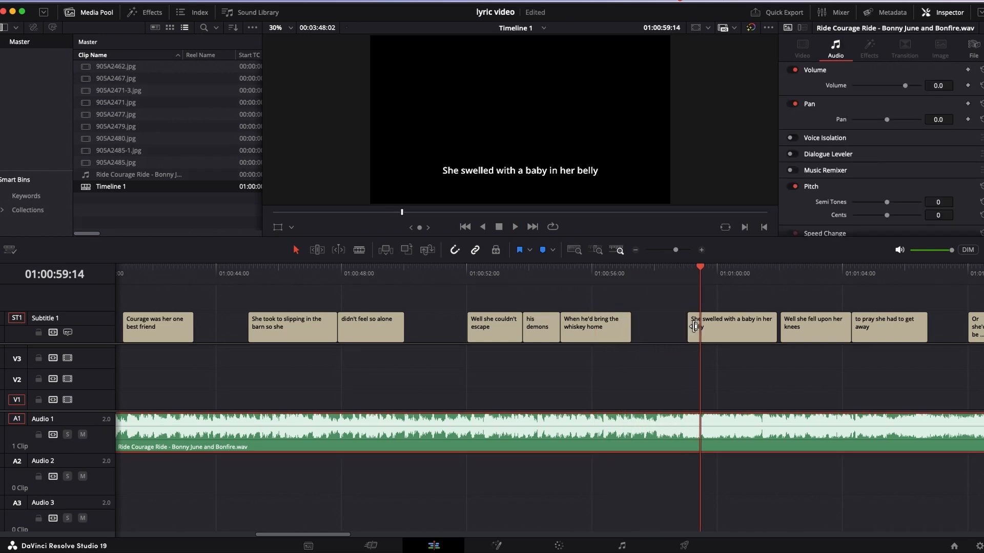
{"action": "left_click_drag", "start_coordinate": [688, 329], "coordinate": [680, 332]}
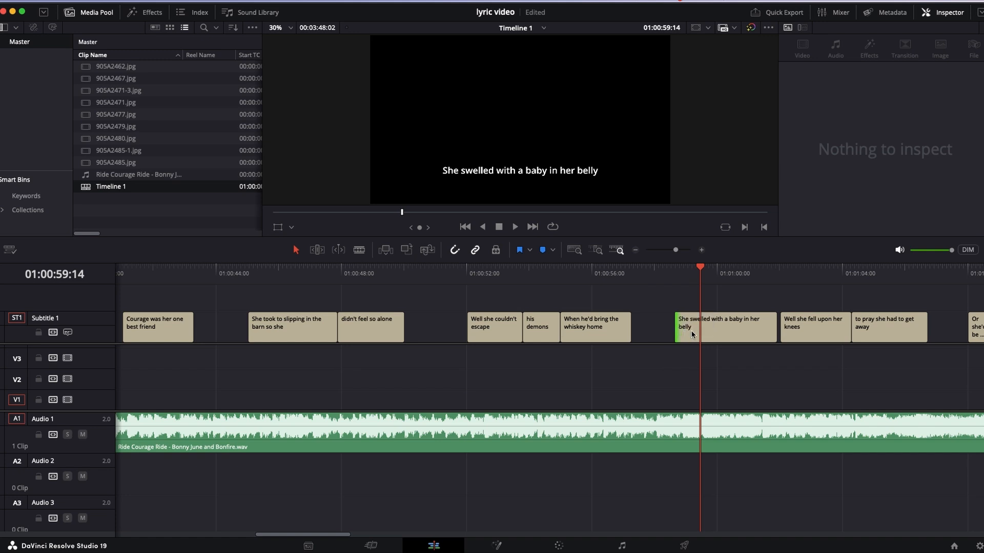
- Reword the "She swelled with a baby in her belly" subtitle to "When she swelled with a baby in her belly"
{"action": "left_click", "coordinate": [714, 335]}
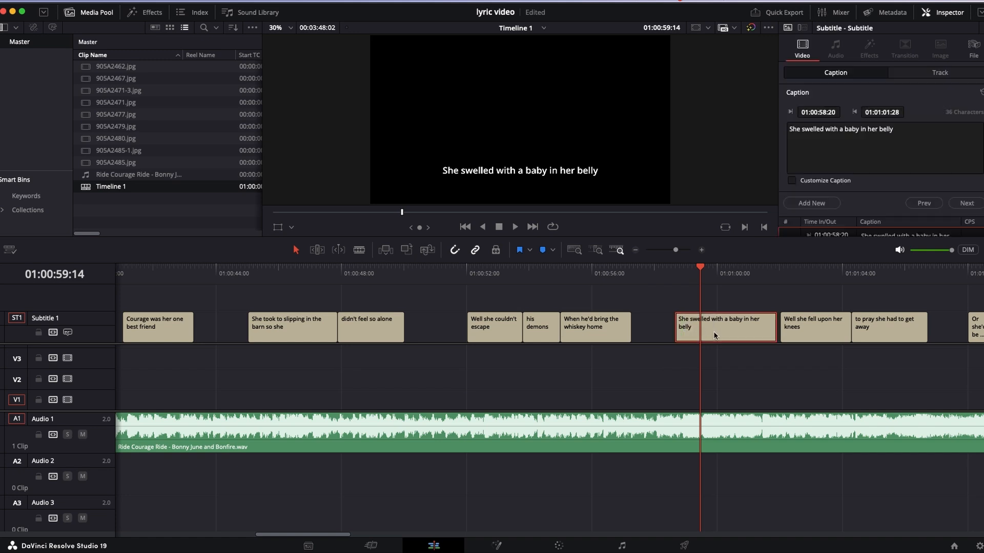
{"action": "left_click", "coordinate": [792, 127]}
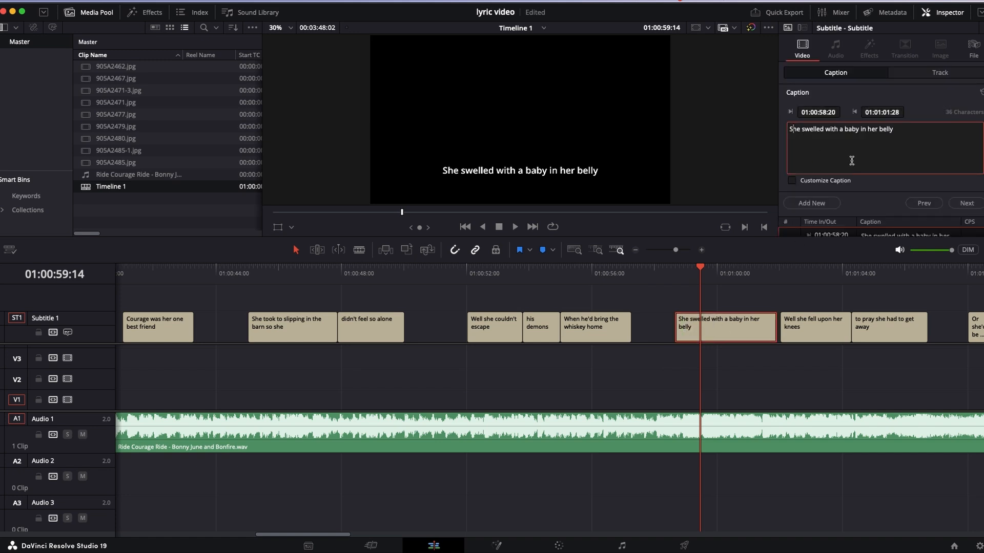
{"action": "key", "text": "BackSpace"}
{"action": "type", "text": "W"}
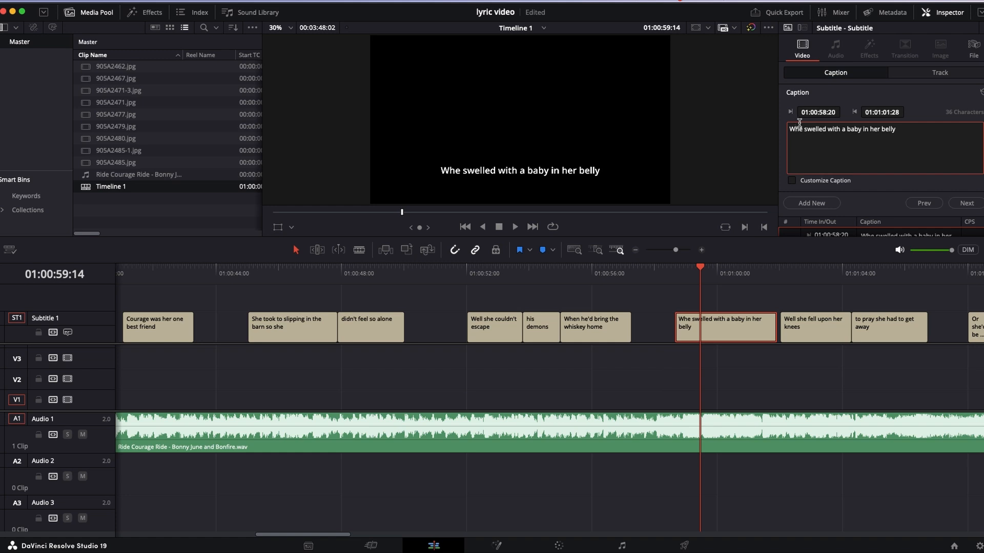
{"action": "type", "text": "hen"}
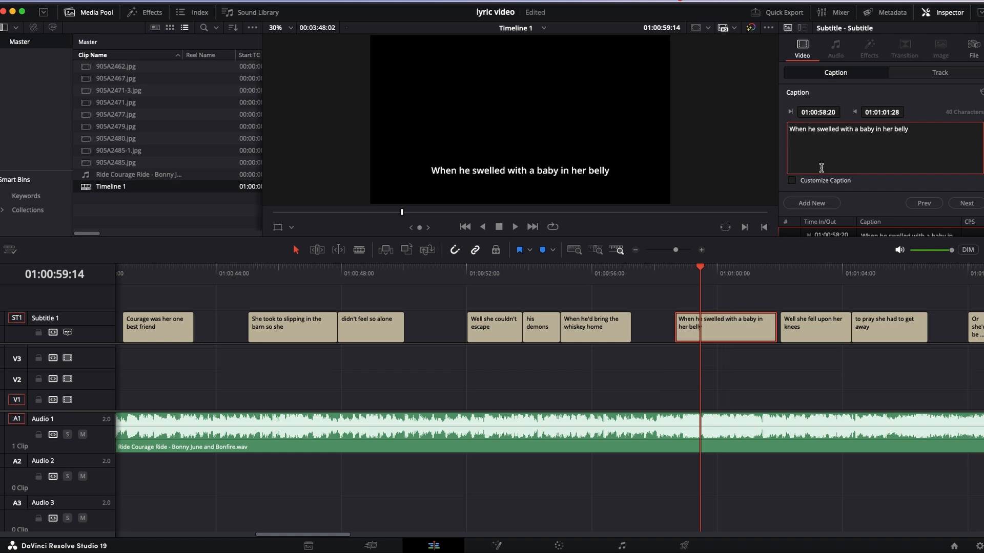
{"action": "type", "text": " s"}
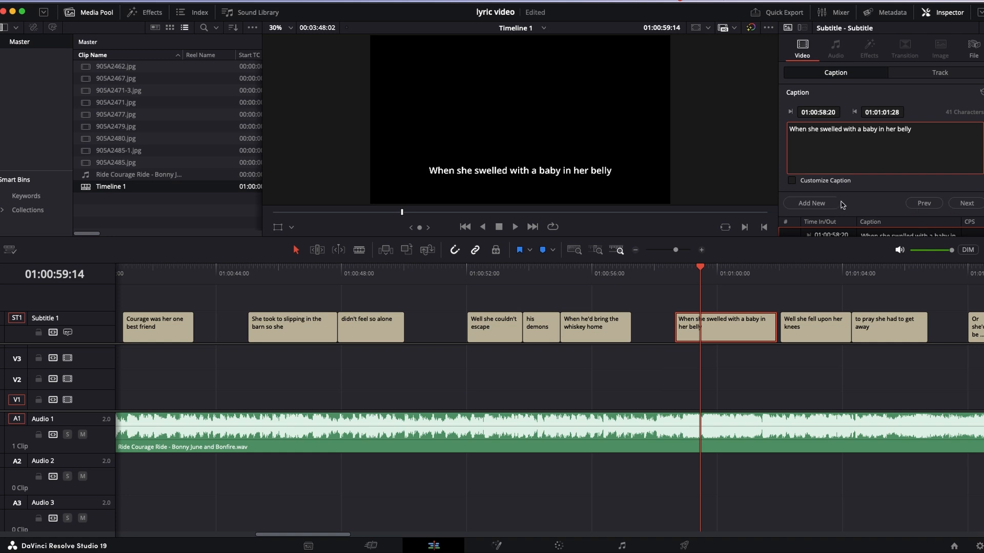
- Replay the song from just before "When she swelled with a baby in her belly" to check the subtitles through "to pray she had to get away"
{"action": "left_click", "coordinate": [675, 269]}
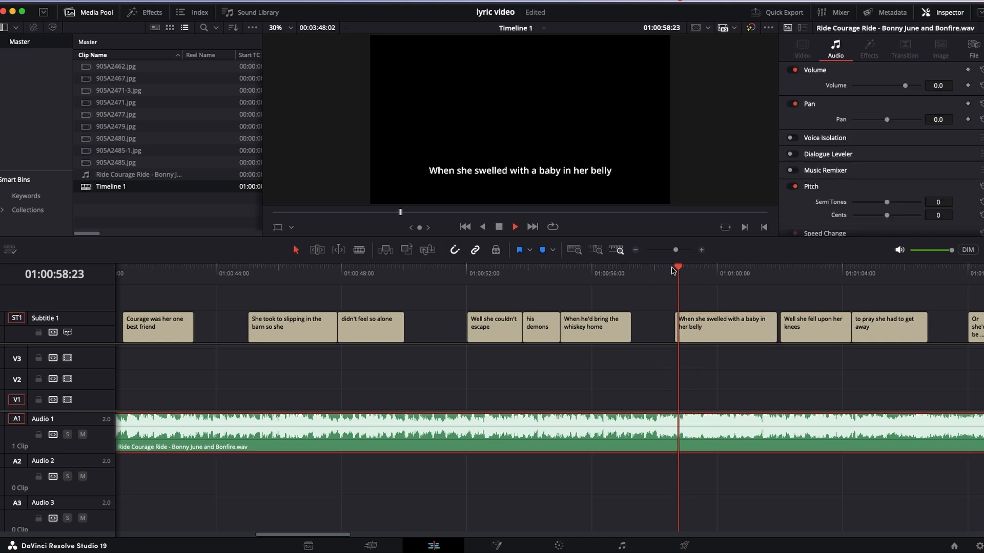
{"action": "left_click", "coordinate": [665, 268]}
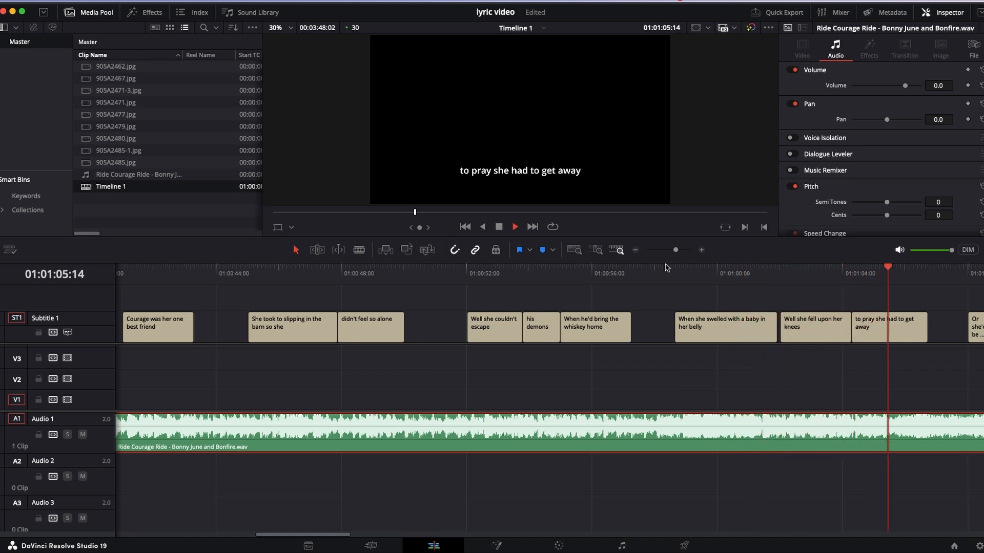
{"action": "key", "text": "space"}
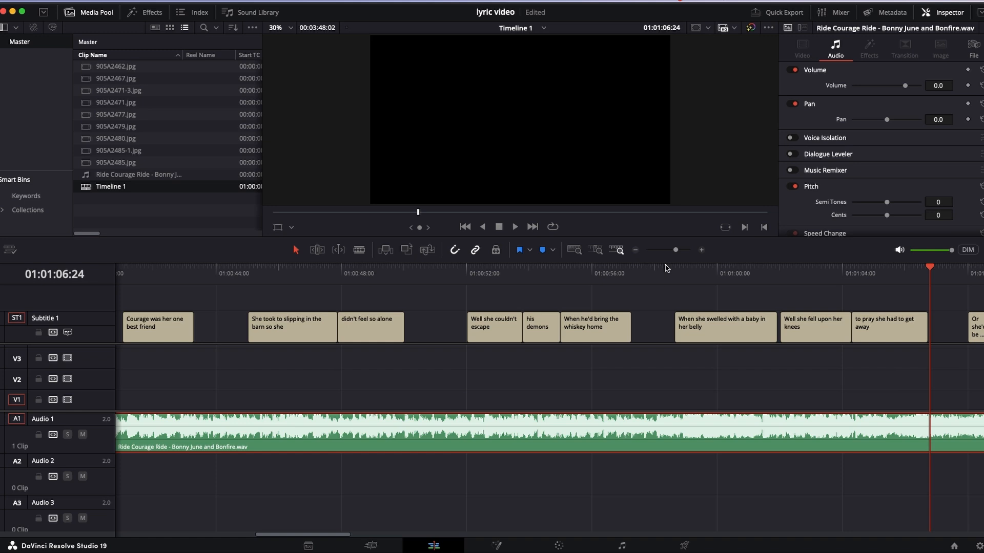
{"action": "key", "text": "super+minus"}
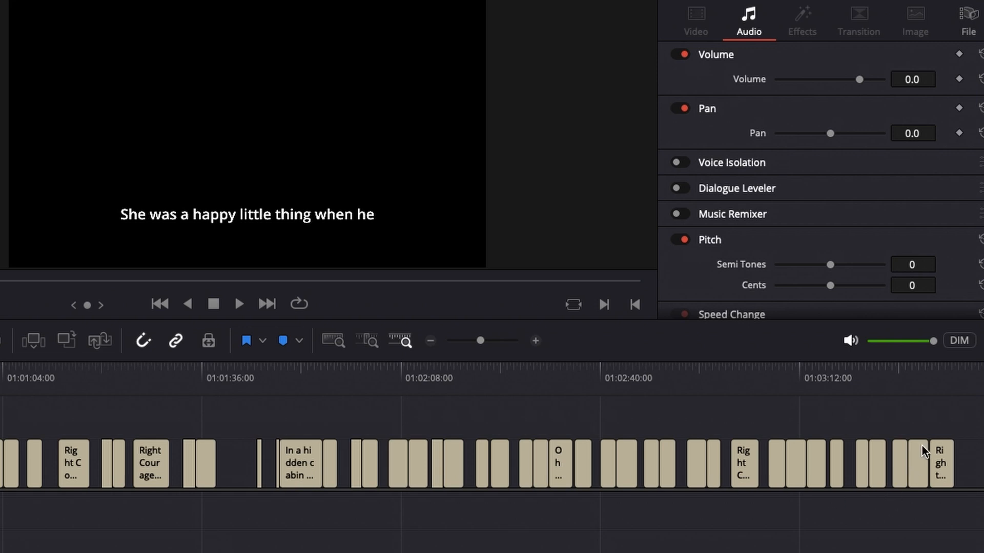
{"action": "left_click_drag", "start_coordinate": [1, 446], "coordinate": [968, 497]}
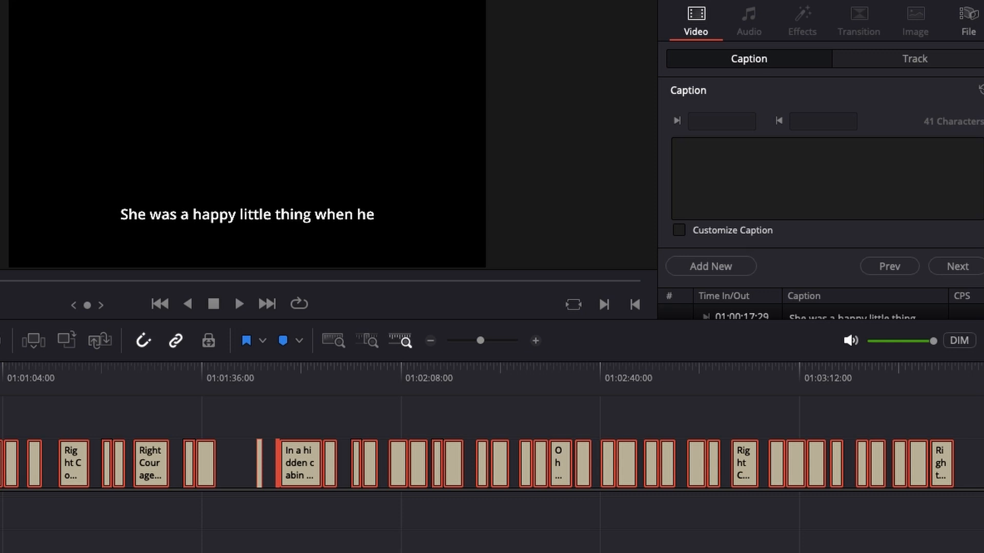
{"action": "left_click", "coordinate": [967, 461]}
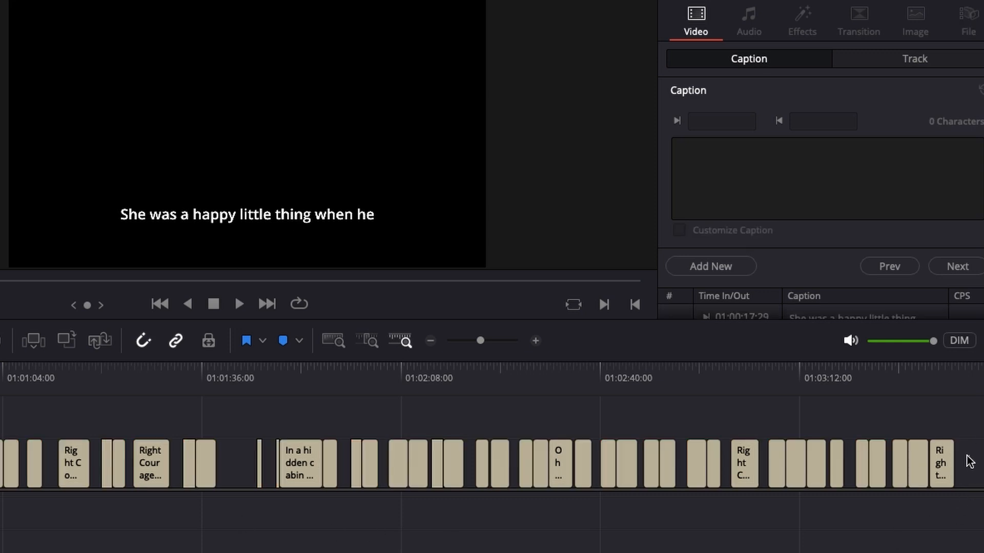
{"action": "left_click_drag", "start_coordinate": [970, 462], "coordinate": [1, 497]}
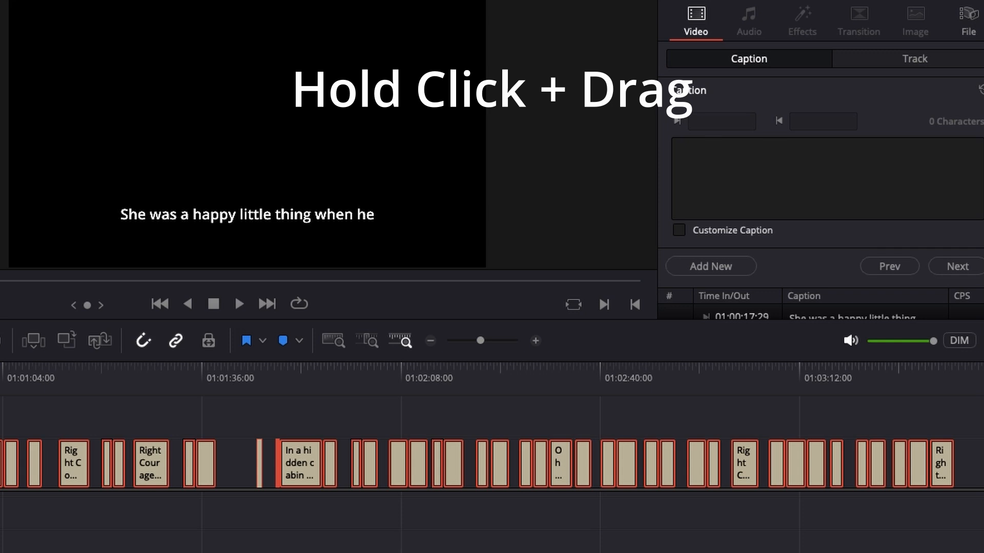
{"action": "key", "text": "ctrl+shift+a"}
{"action": "left_click", "coordinate": [0, 464]}
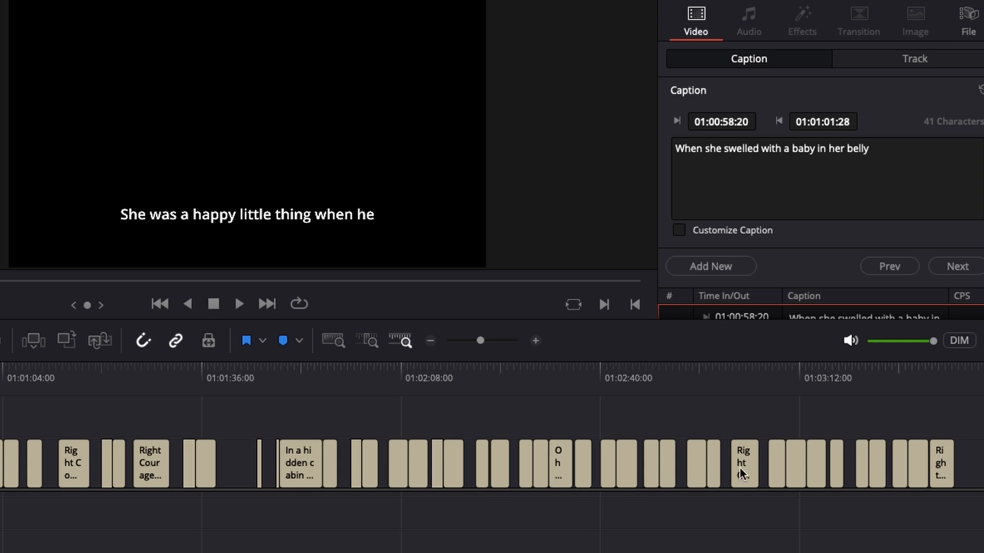
- Set the font of all subtitles on the track to NOIR et BLANC Medium Bold and check its available font faces
{"action": "left_click_drag", "start_coordinate": [977, 461], "coordinate": [1, 486]}
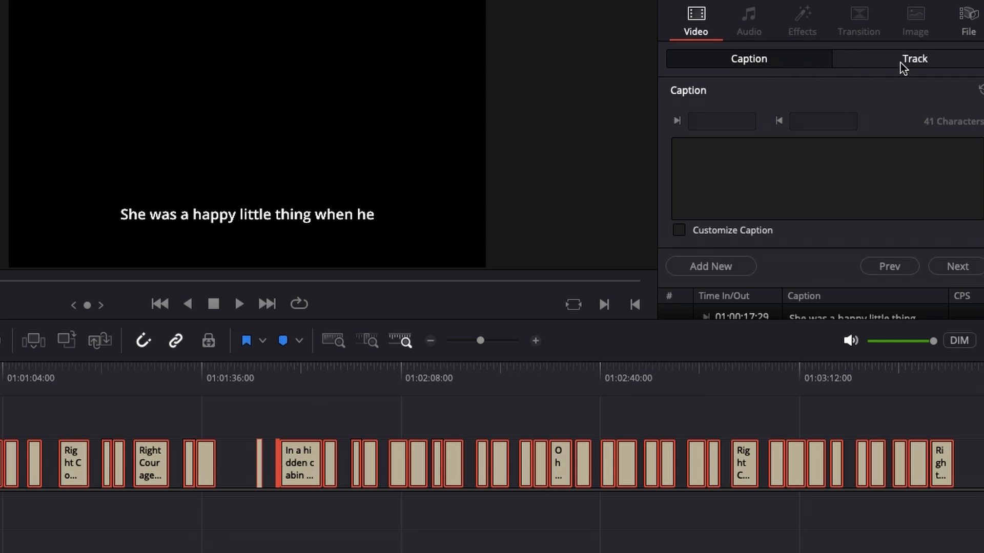
{"action": "left_click", "coordinate": [917, 61]}
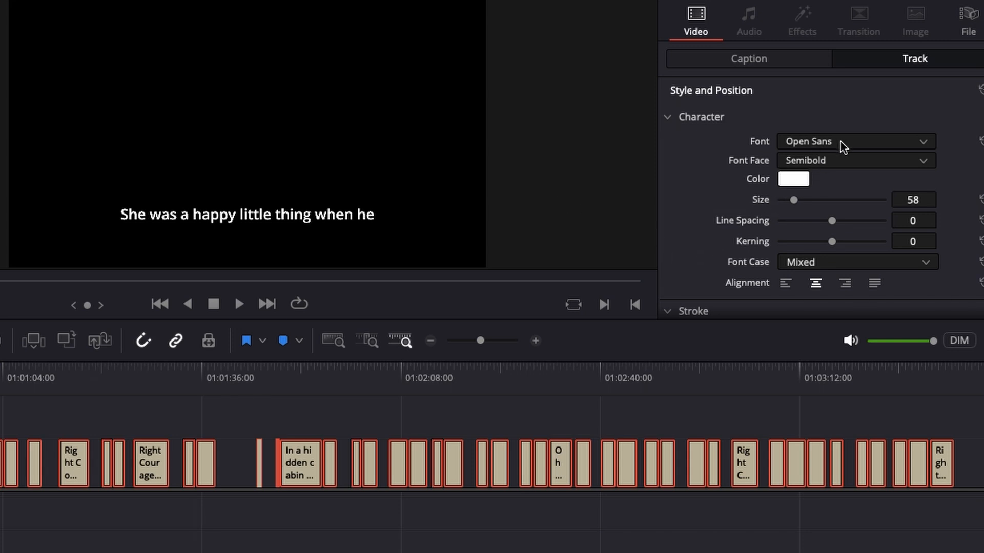
{"action": "left_click", "coordinate": [924, 142]}
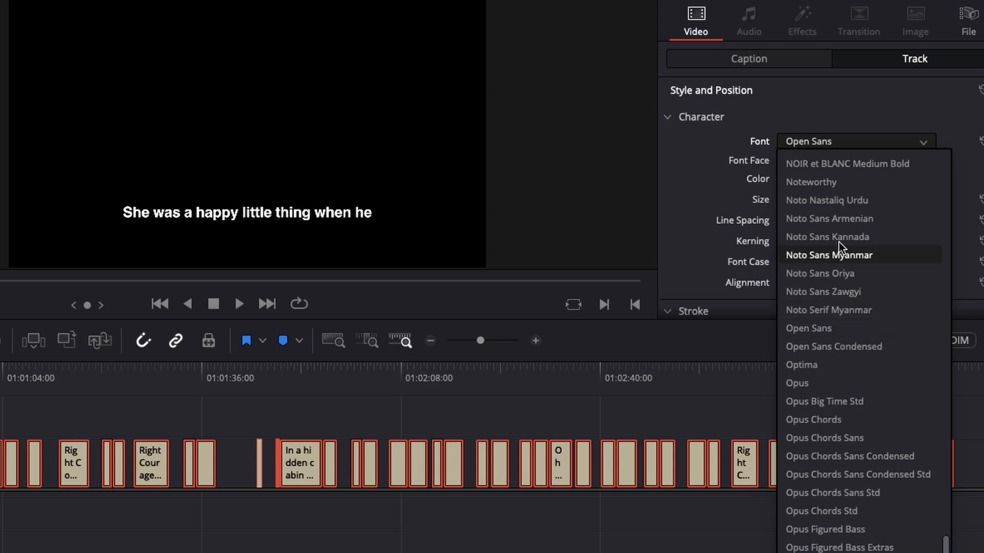
{"action": "left_click", "coordinate": [827, 165]}
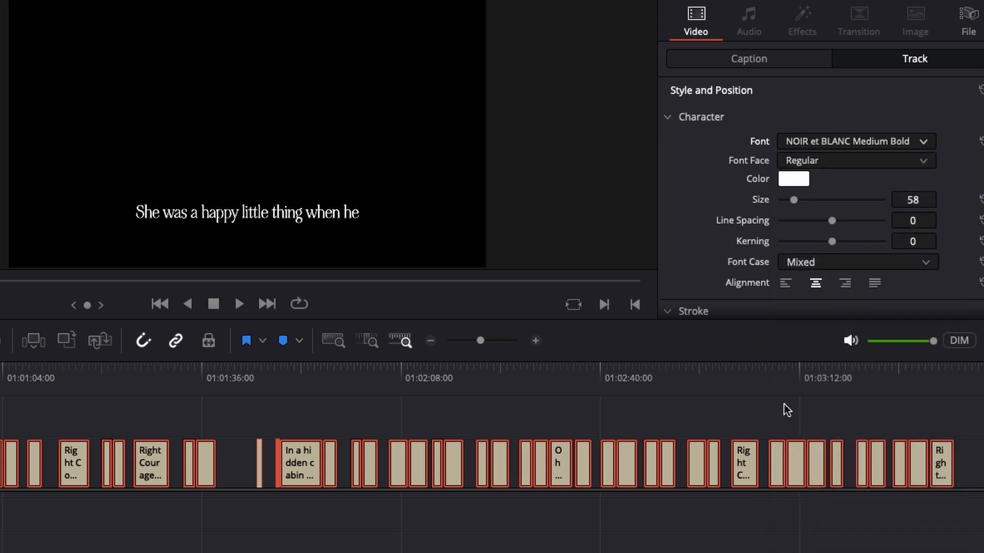
{"action": "left_click", "coordinate": [841, 161]}
{"action": "left_click", "coordinate": [840, 161]}
{"action": "left_click", "coordinate": [840, 161]}
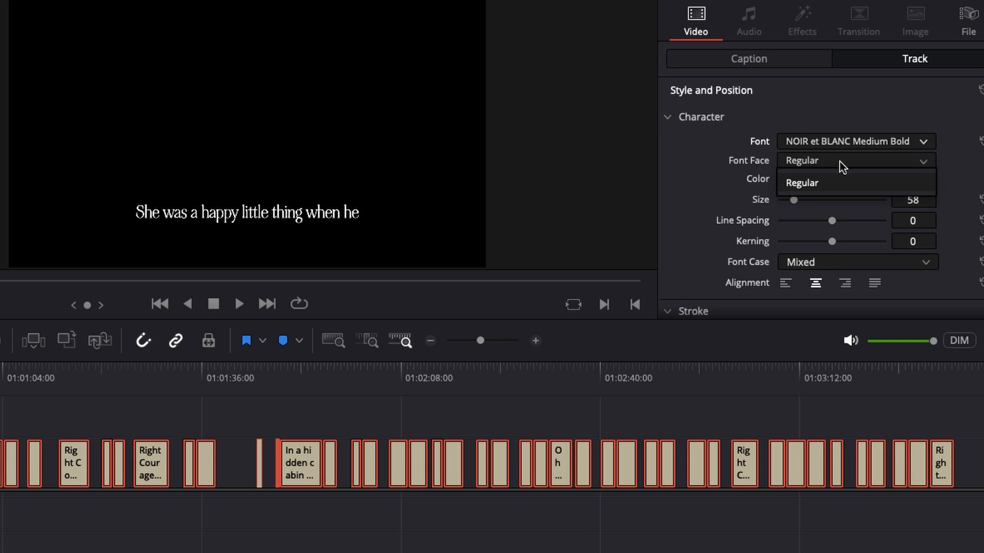
{"action": "left_click", "coordinate": [697, 182]}
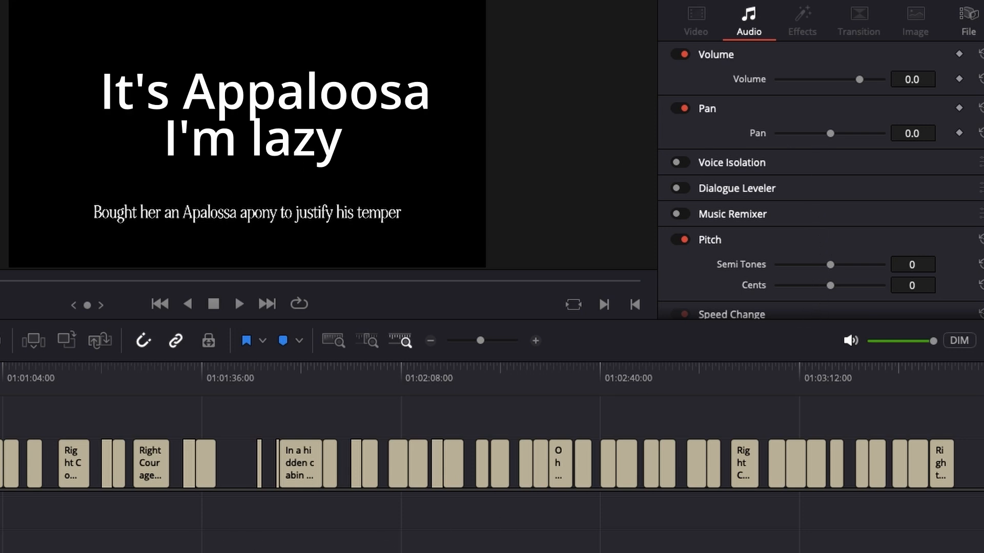
- Increase the font size of all subtitles to 79 and clear the selection
{"action": "left_click_drag", "start_coordinate": [974, 464], "coordinate": [1, 459]}
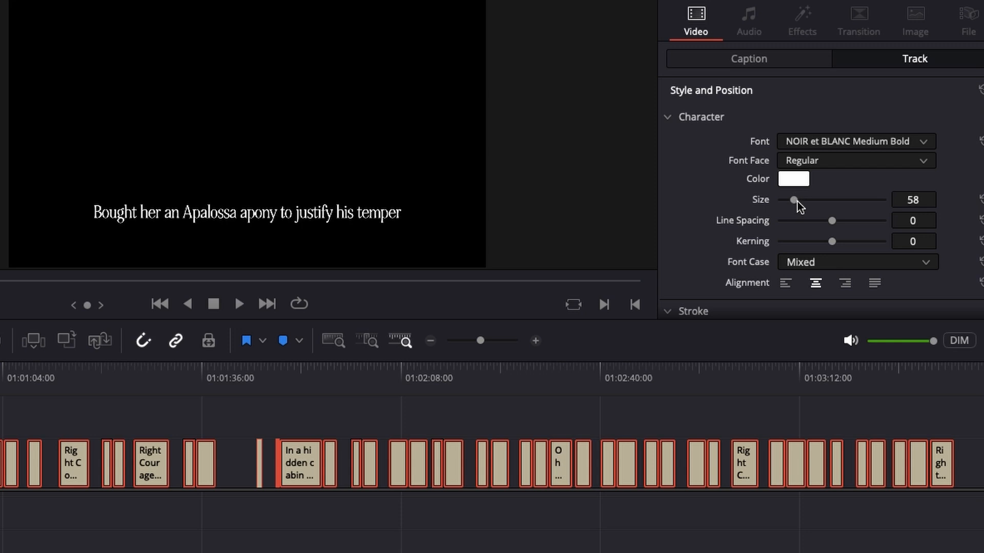
{"action": "left_click_drag", "start_coordinate": [798, 202], "coordinate": [799, 202]}
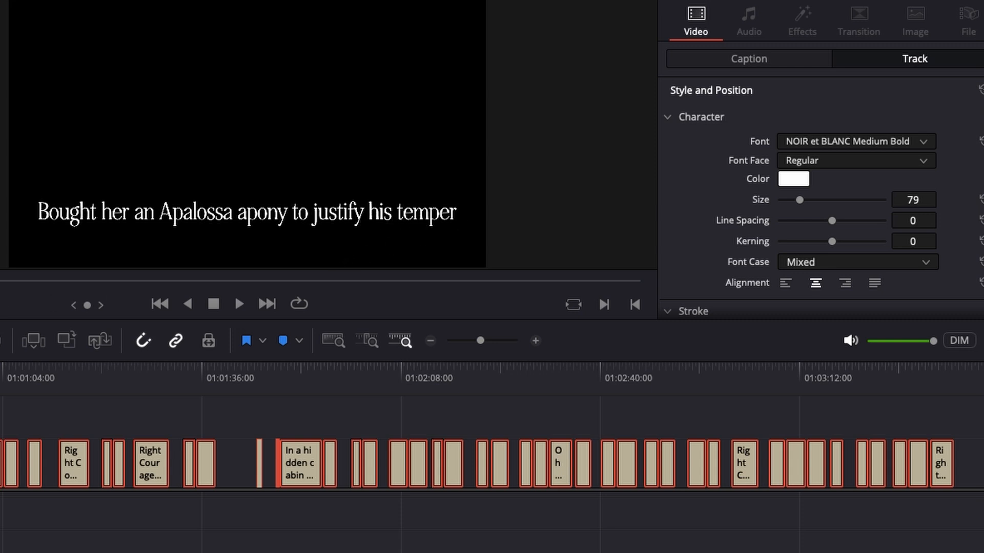
{"action": "key", "text": "super+shift+a"}
- Split the subtitle "Right Courage, right, you cannot run you" into two lines after "right,"
{"action": "left_click_drag", "start_coordinate": [0, 379], "coordinate": [57, 397]}
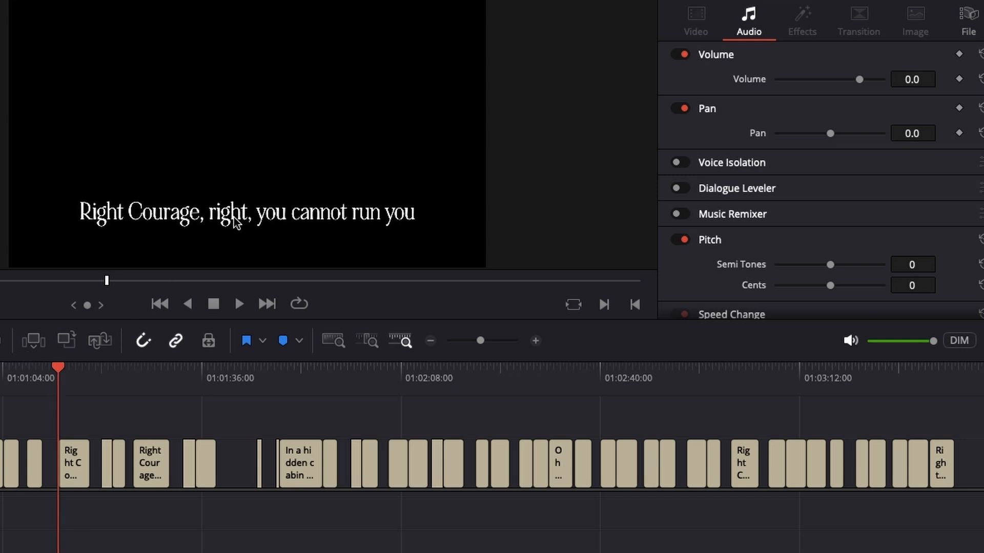
{"action": "left_click", "coordinate": [69, 463]}
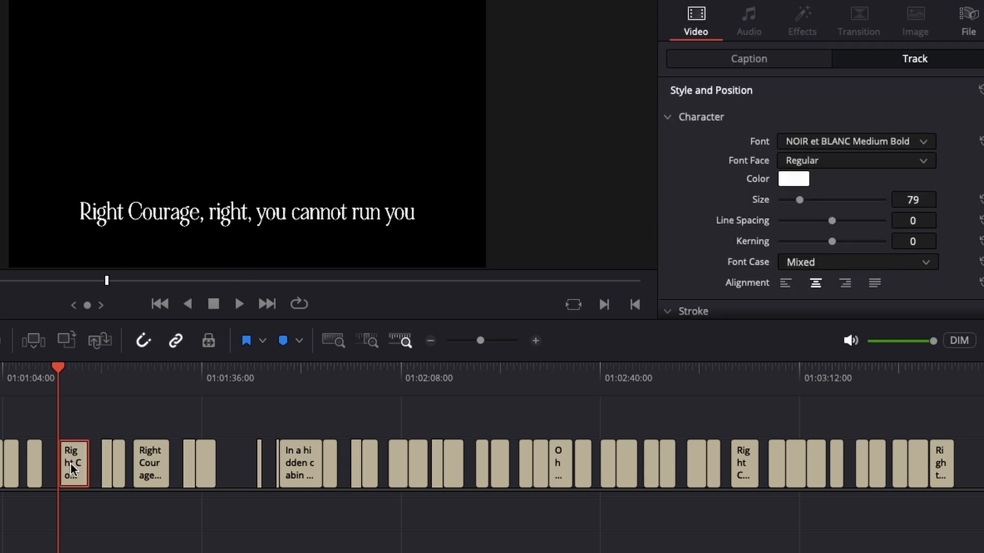
{"action": "left_click", "coordinate": [774, 60]}
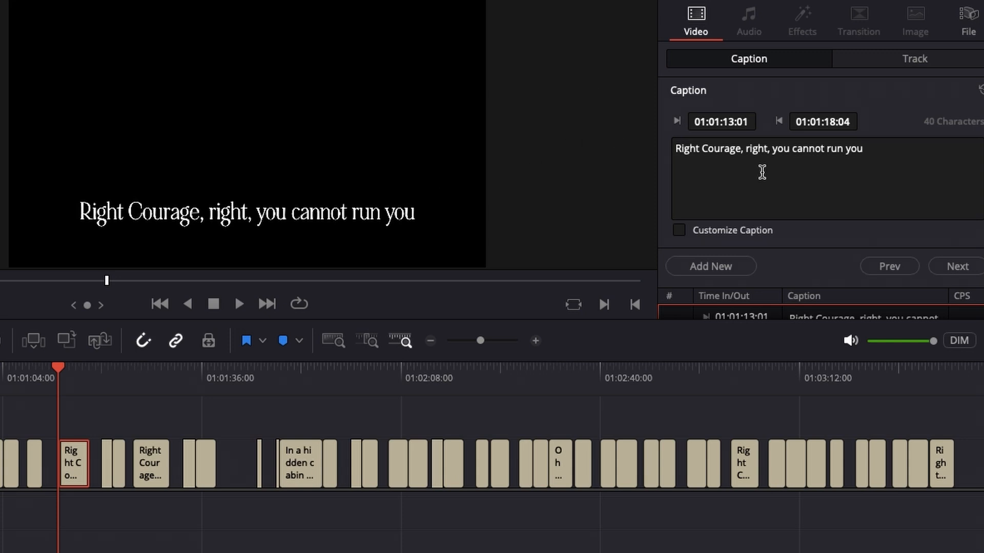
{"action": "left_click", "coordinate": [771, 149]}
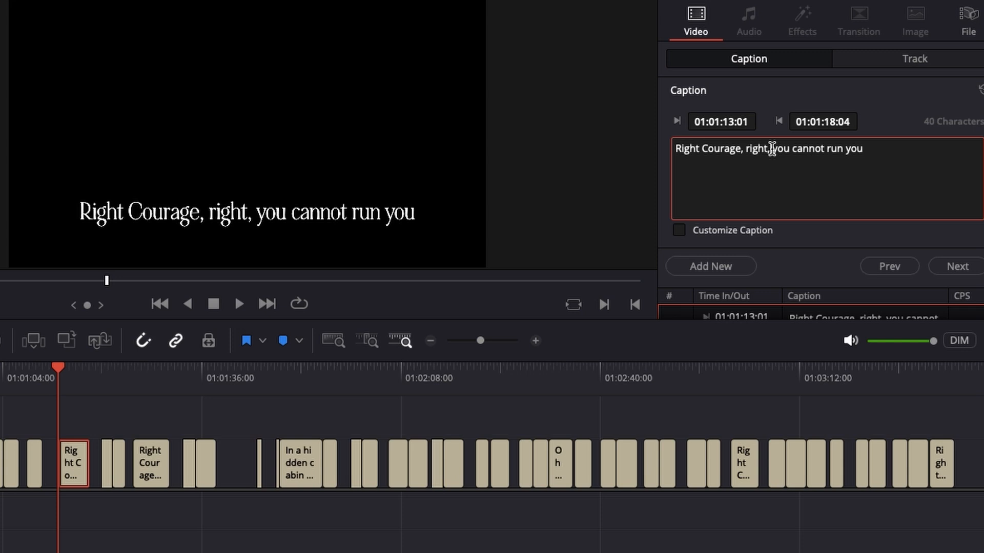
{"action": "key", "text": "Return"}
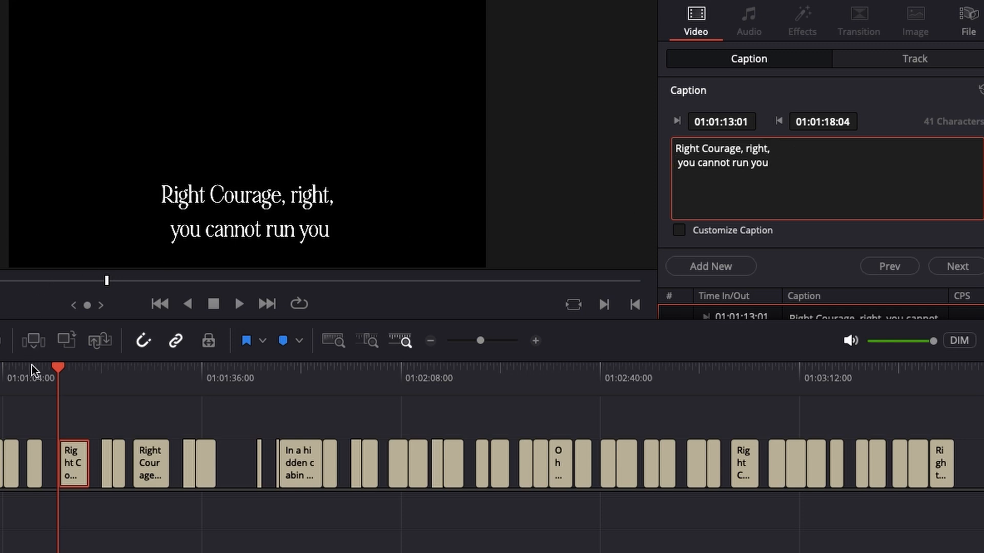
- Split the subtitle "When she swelled with a baby in her belly" into two lines after "swelled"
{"action": "left_click_drag", "start_coordinate": [51, 367], "coordinate": [0, 384]}
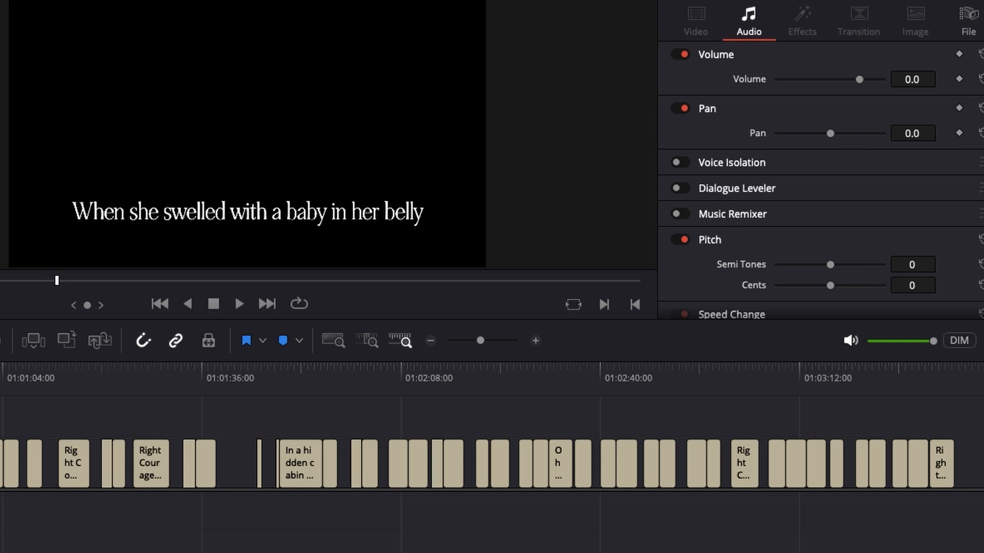
{"action": "left_click", "coordinate": [0, 464]}
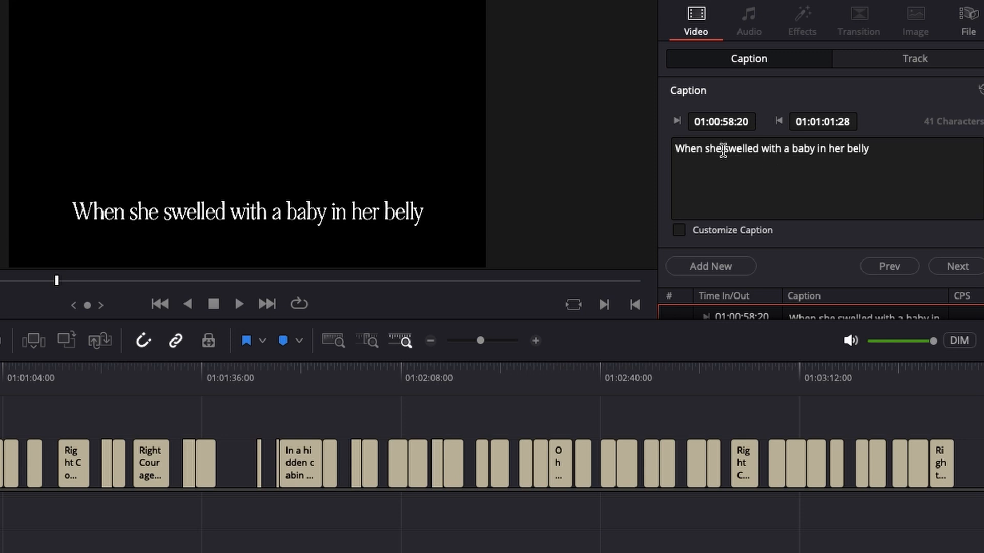
{"action": "left_click", "coordinate": [763, 153]}
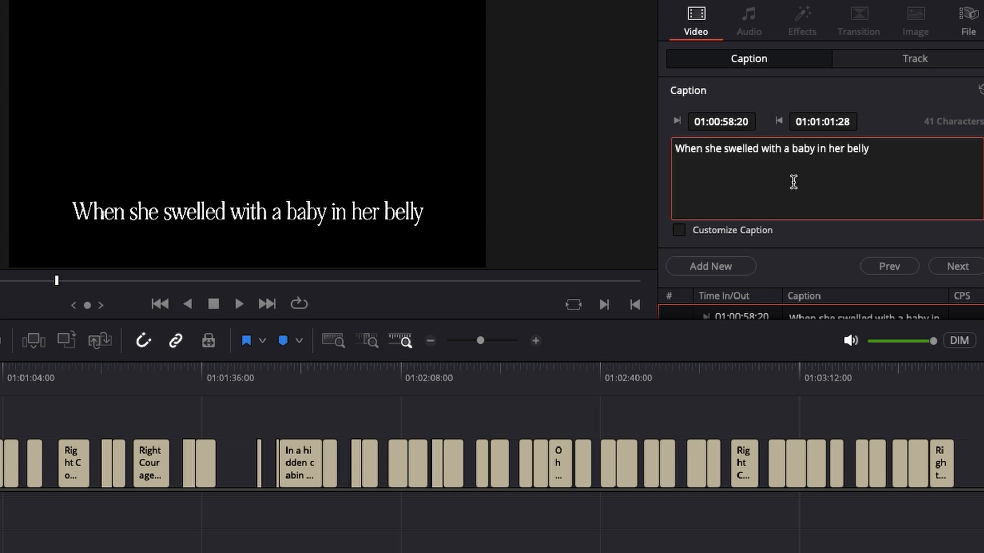
{"action": "key", "text": "Return"}
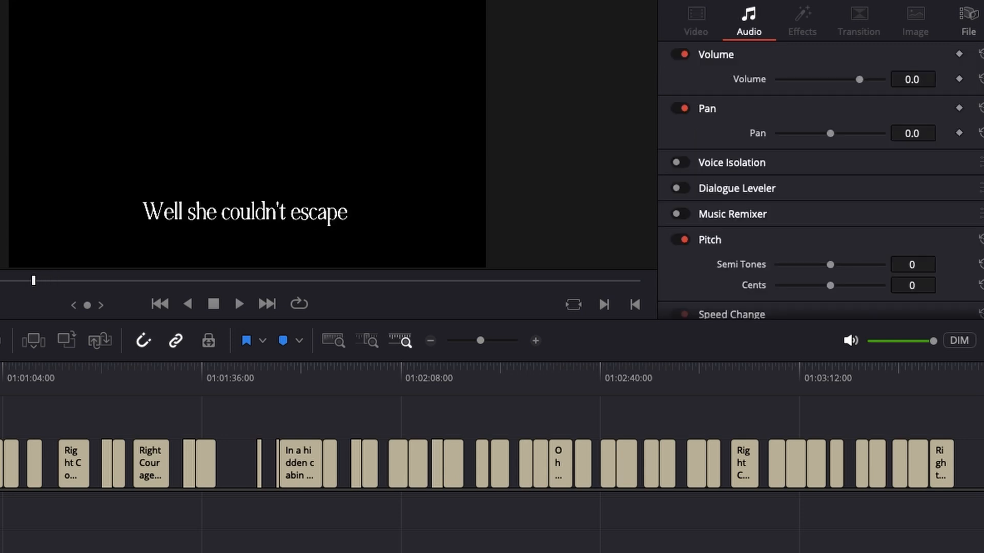
- In the "Bought her an Apalossa apony" subtitle, correct "apony" to "pony" and start a second line at "to justify his temper"
{"action": "key", "text": "Up"}
{"action": "key", "text": "Up"}
{"action": "key", "text": "Up"}
{"action": "key", "text": "Up"}
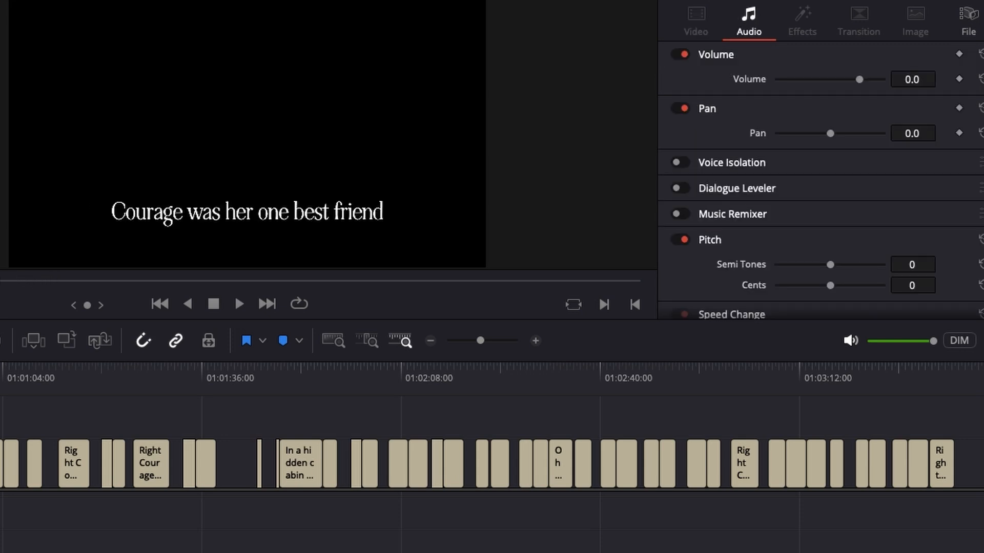
{"action": "key", "text": "Up"}
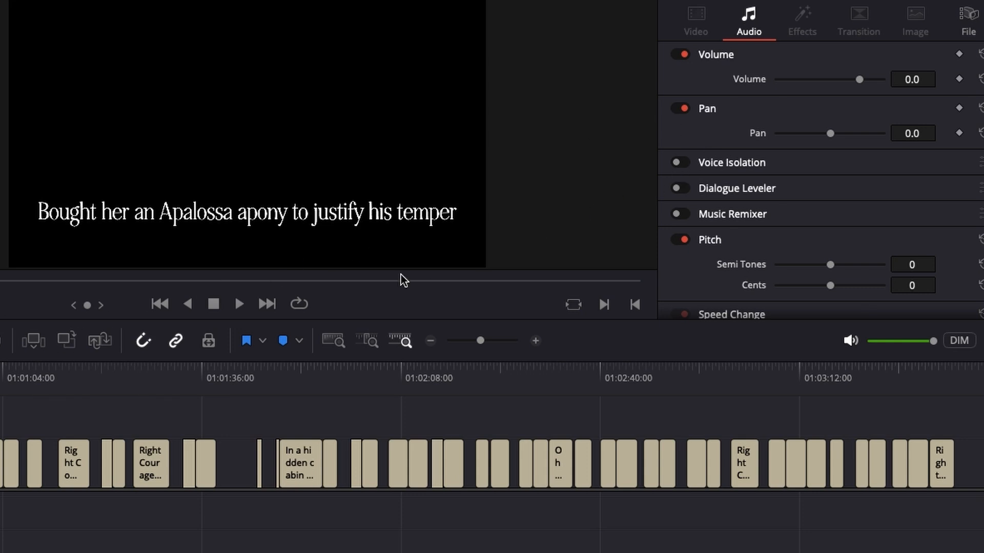
{"action": "left_click", "coordinate": [1, 464]}
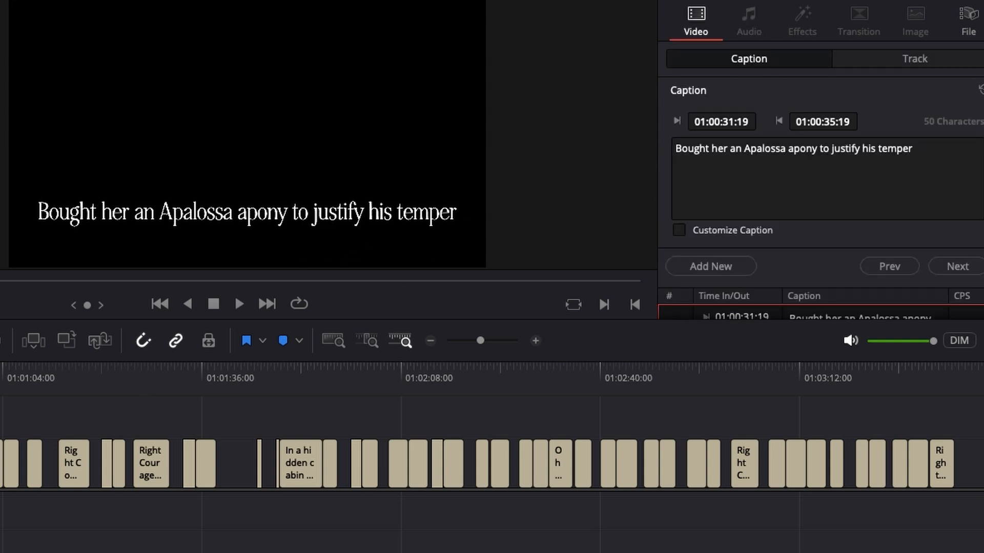
{"action": "left_click", "coordinate": [794, 149]}
{"action": "key", "text": "BackSpace"}
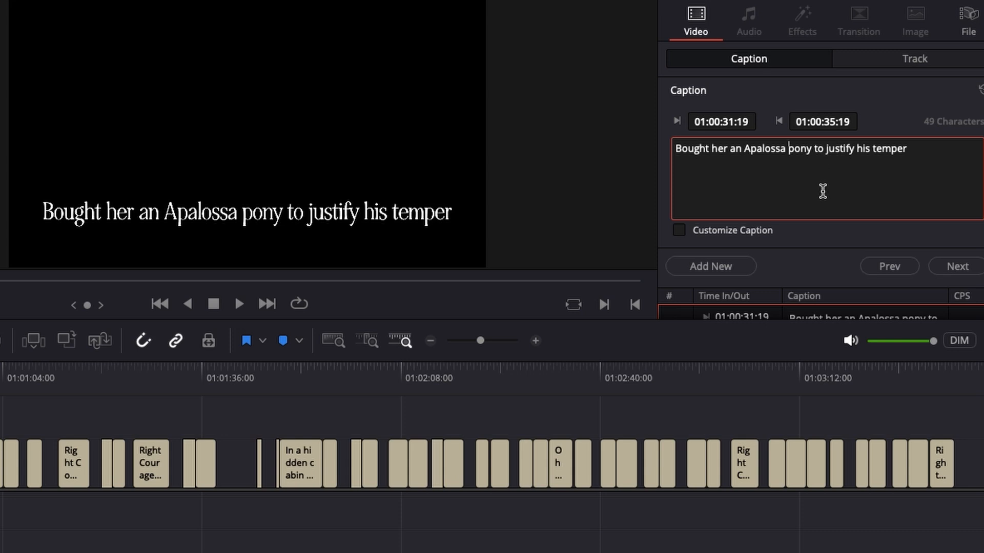
{"action": "left_click", "coordinate": [815, 148]}
{"action": "key", "text": "Return"}
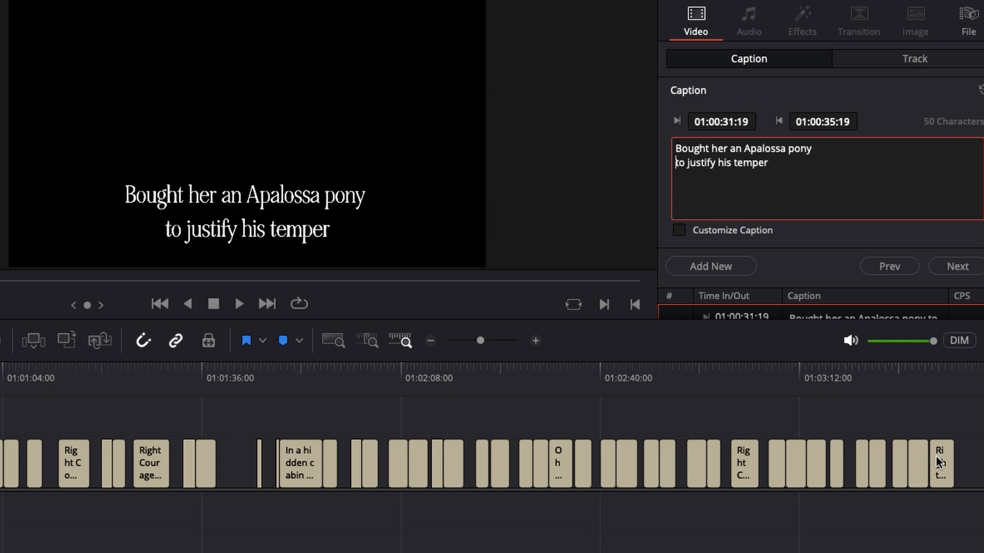
- Set all subtitles on the track to font size 119 and the Opus Chords font
{"action": "left_click_drag", "start_coordinate": [977, 460], "coordinate": [0, 493]}
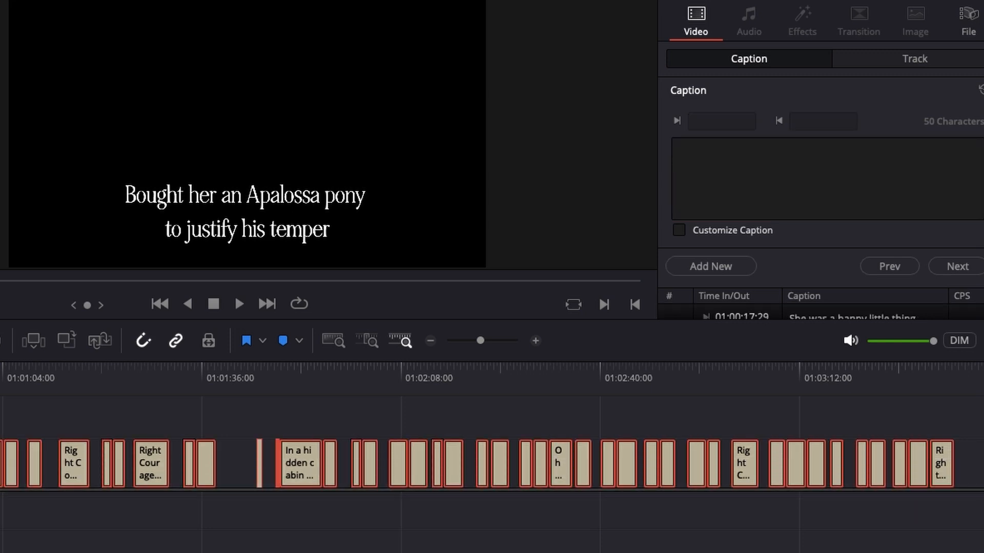
{"action": "left_click", "coordinate": [917, 61]}
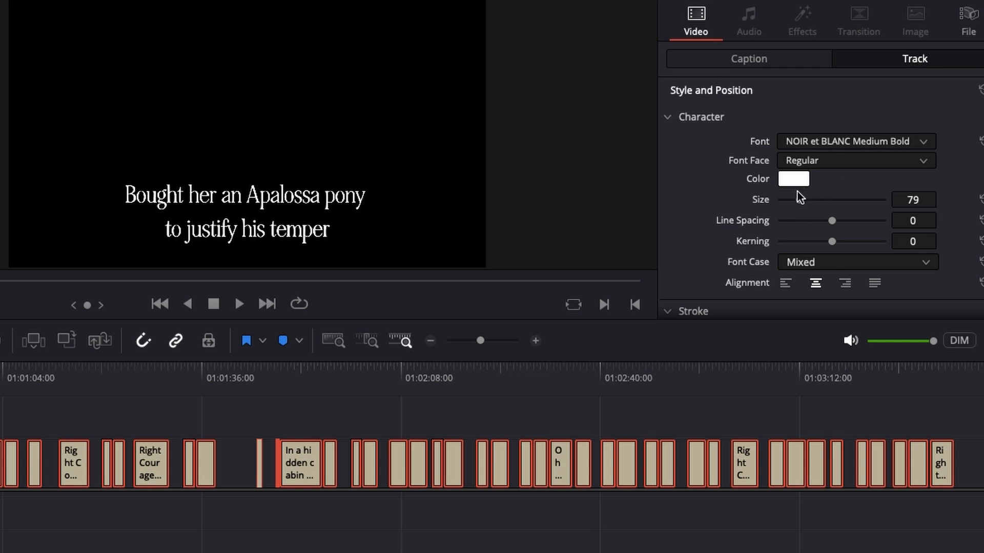
{"action": "left_click_drag", "start_coordinate": [802, 204], "coordinate": [810, 207]}
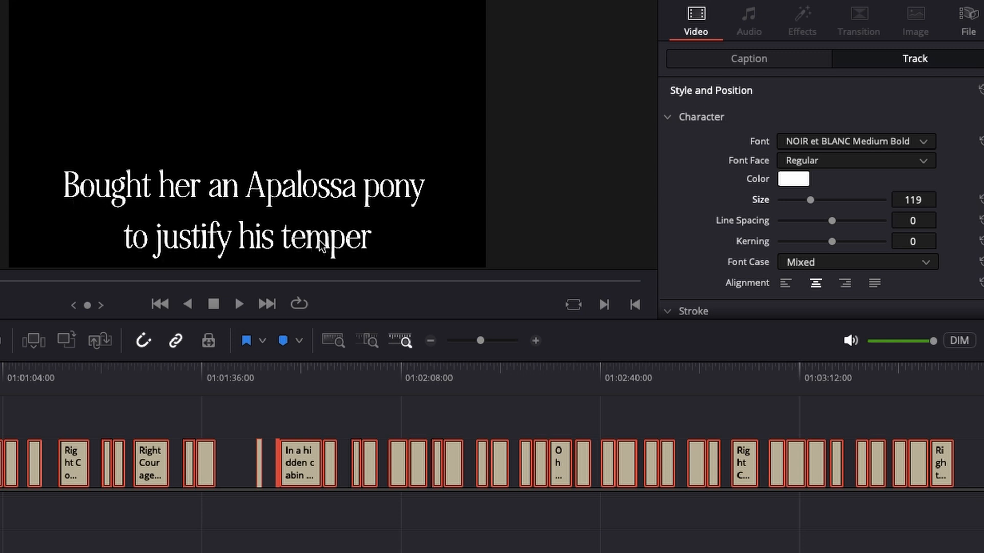
{"action": "left_click", "coordinate": [795, 138]}
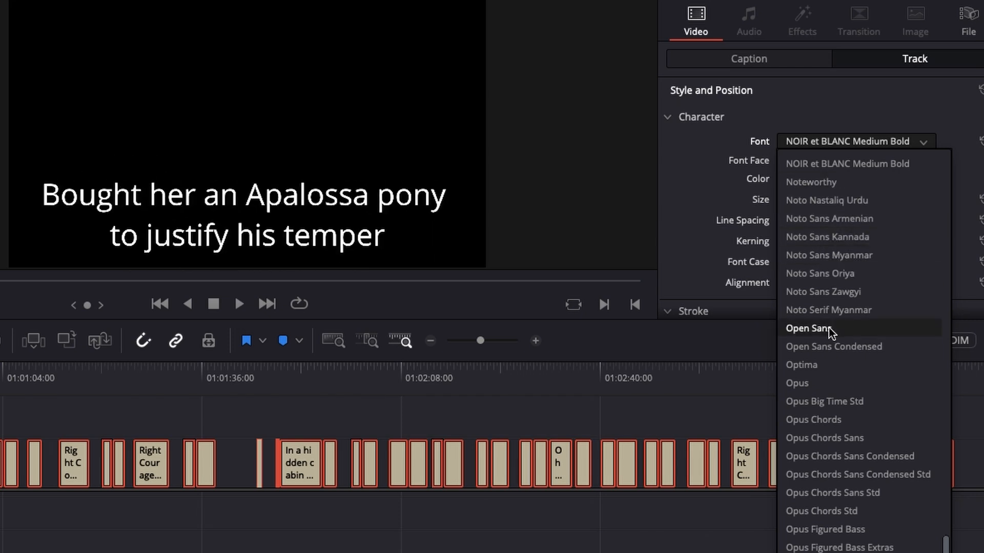
{"action": "left_click", "coordinate": [838, 421]}
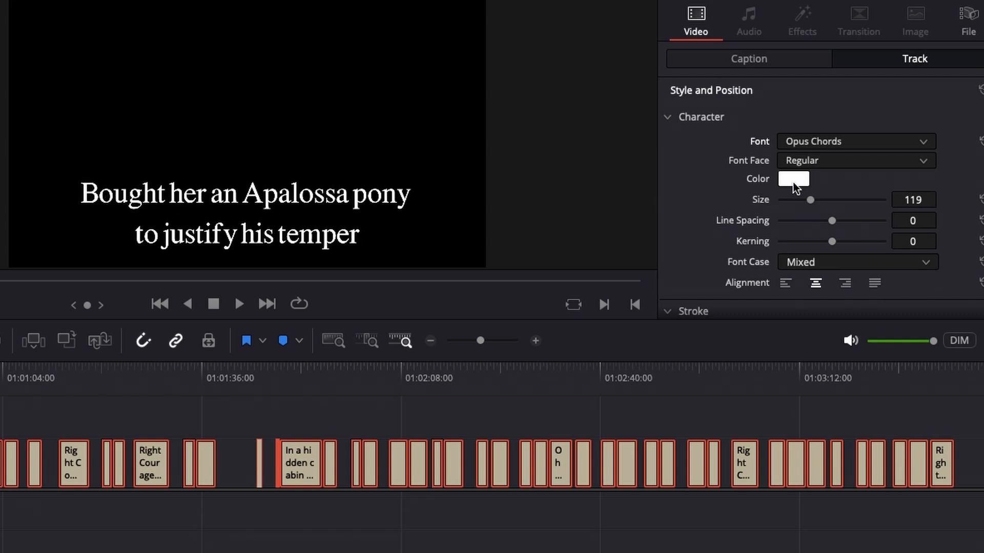
- Change the text color of all subtitles to yellow using the color wheel
{"action": "mouse_move", "coordinate": [796, 188]}
{"action": "left_click", "coordinate": [792, 185]}
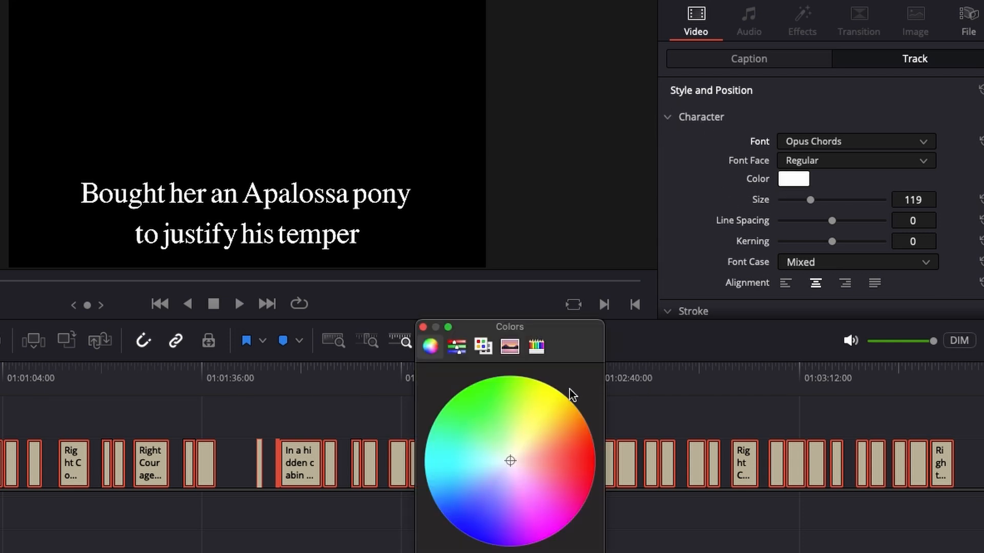
{"action": "left_click", "coordinate": [555, 401]}
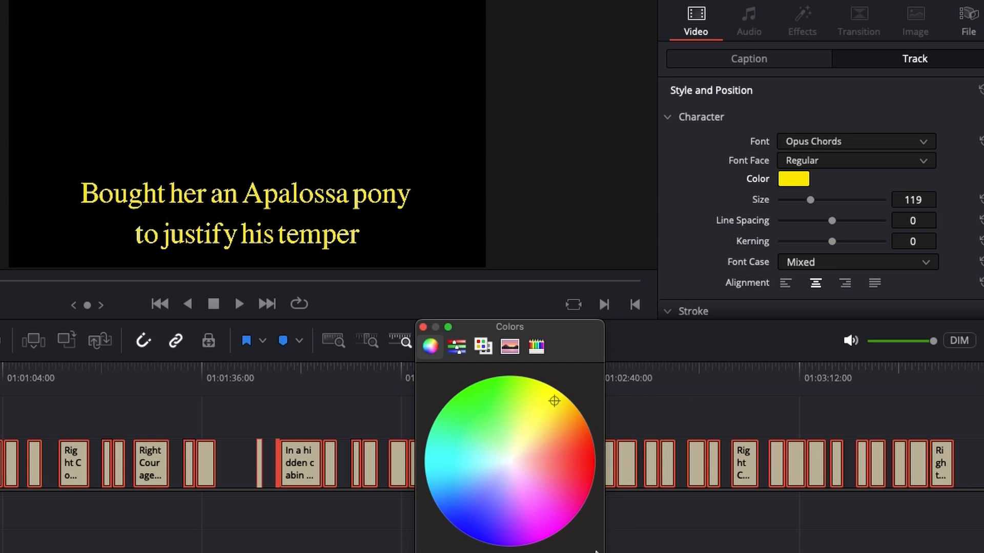
{"action": "key", "text": "Return"}
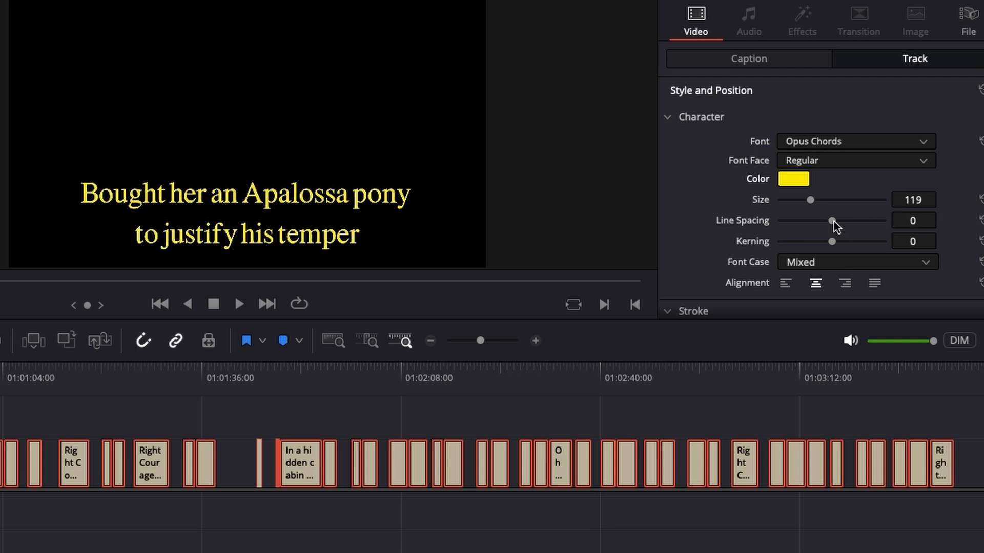
- Set the line spacing of all subtitles to -37 and try left alignment before returning them to center alignment
{"action": "left_click_drag", "start_coordinate": [834, 221], "coordinate": [812, 255]}
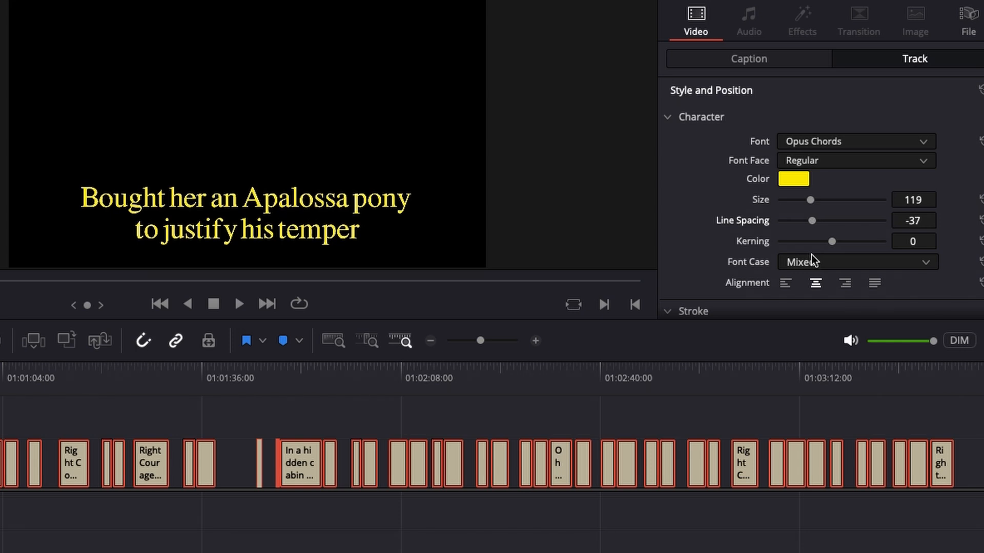
{"action": "scroll", "coordinate": [811, 254], "scroll_direction": "down", "scroll_amount": 2}
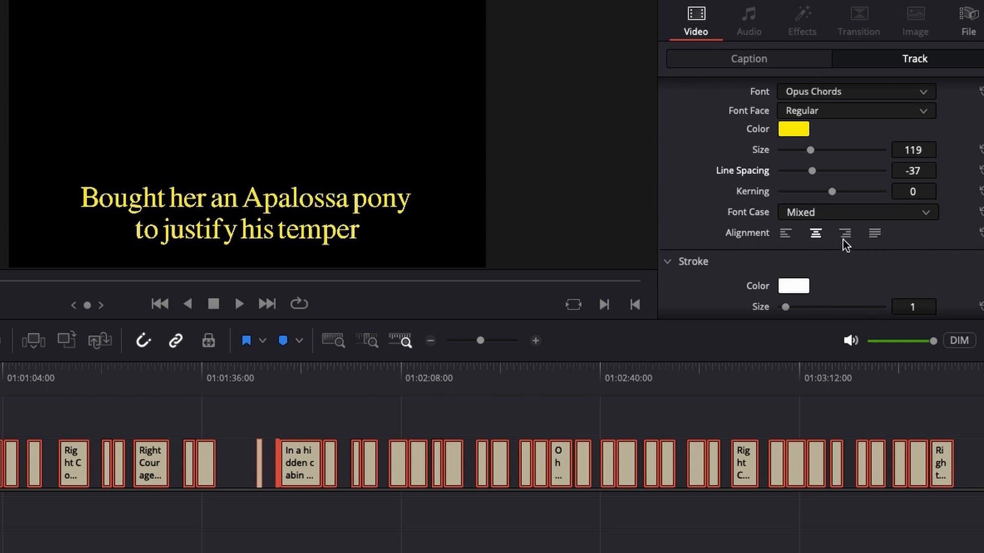
{"action": "left_click", "coordinate": [786, 233]}
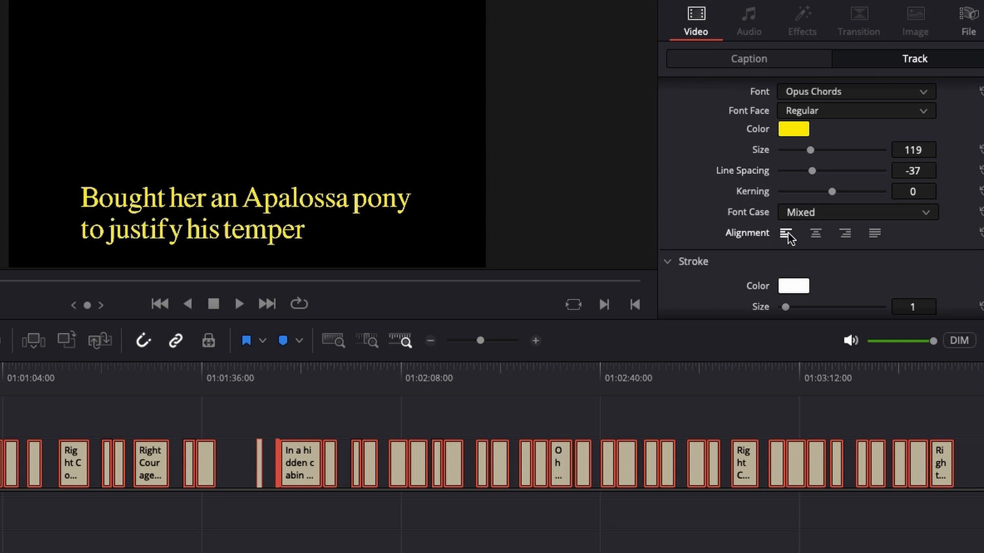
{"action": "left_click", "coordinate": [815, 236]}
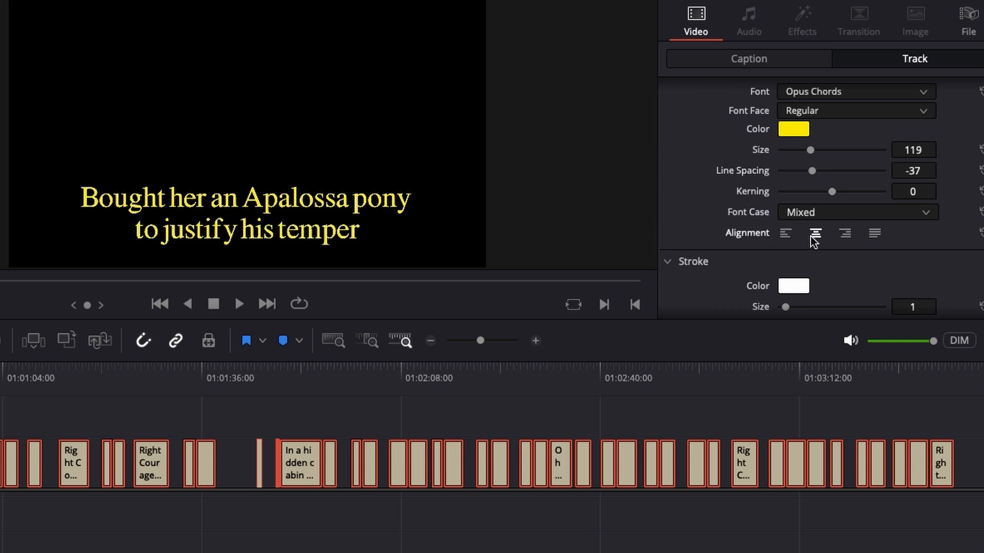
- Set the kerning of all subtitles on the track to 3
{"action": "scroll", "coordinate": [811, 235], "scroll_direction": "down", "scroll_amount": 2}
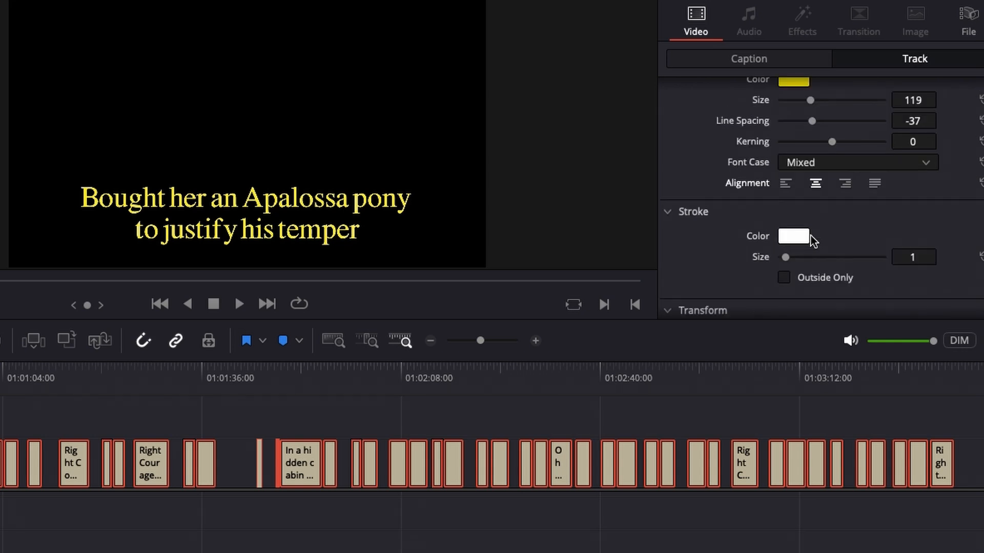
{"action": "scroll", "coordinate": [811, 235], "scroll_direction": "up", "scroll_amount": 1}
{"action": "scroll", "coordinate": [811, 235], "scroll_direction": "up", "scroll_amount": 2}
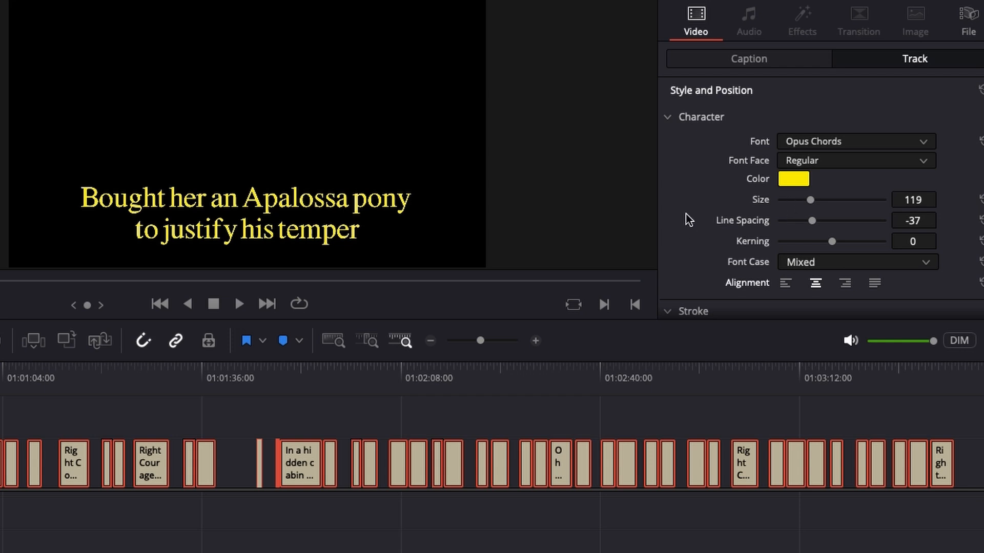
{"action": "scroll", "coordinate": [688, 208], "scroll_direction": "down", "scroll_amount": 4}
{"action": "scroll", "coordinate": [688, 208], "scroll_direction": "up", "scroll_amount": 3}
{"action": "scroll", "coordinate": [687, 208], "scroll_direction": "down", "scroll_amount": 3}
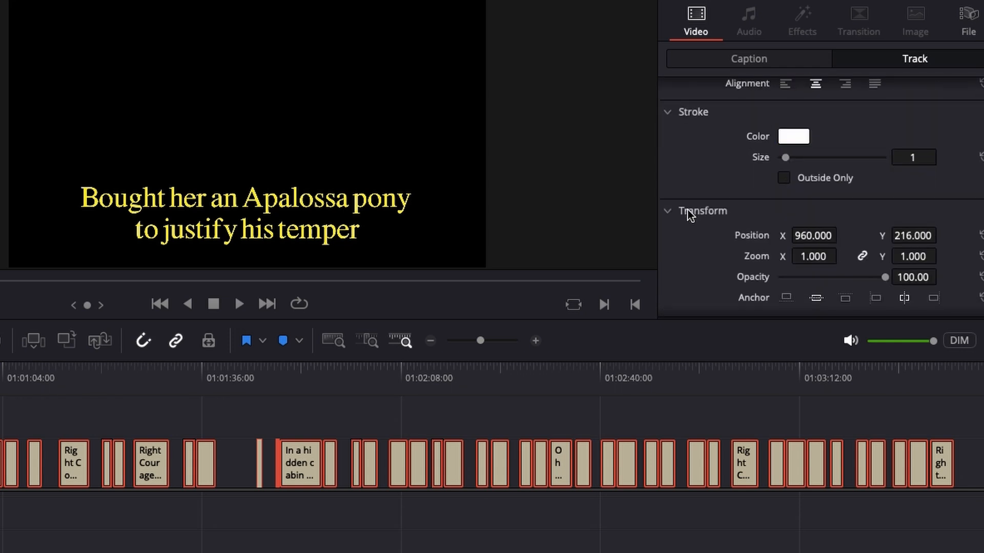
{"action": "scroll", "coordinate": [687, 210], "scroll_direction": "up", "scroll_amount": 3}
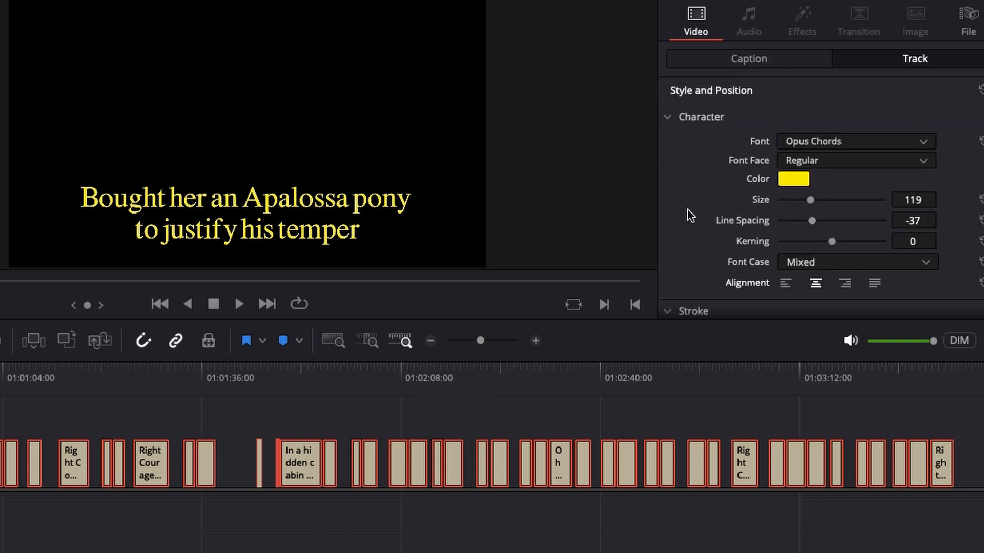
{"action": "scroll", "coordinate": [688, 214], "scroll_direction": "down", "scroll_amount": 2}
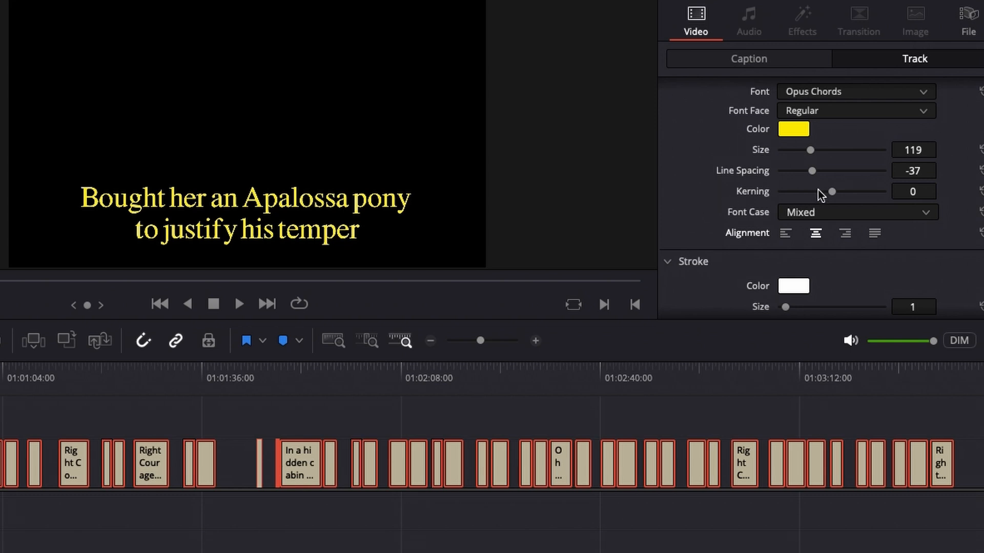
{"action": "left_click_drag", "start_coordinate": [829, 191], "coordinate": [832, 211]}
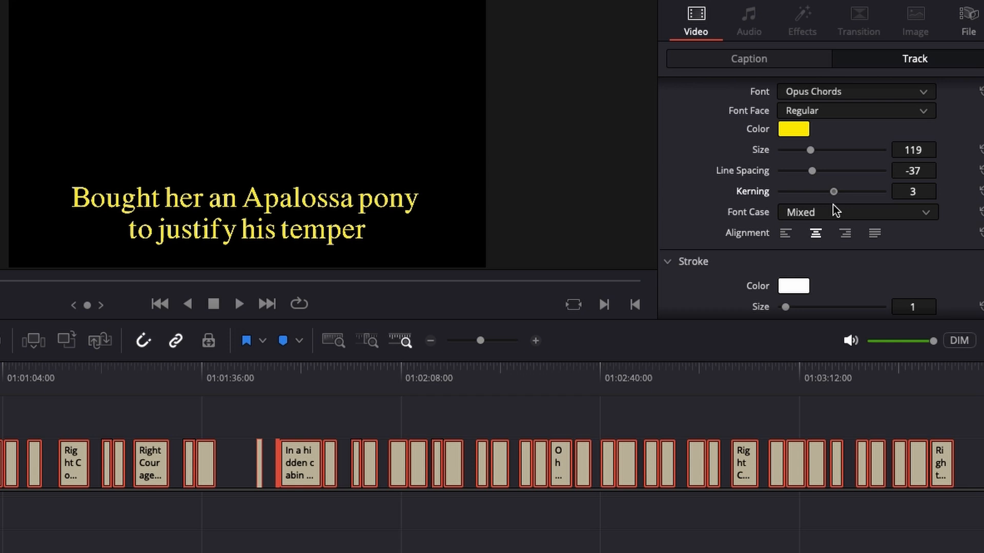
- Make the stroke of all subtitles black and set its size to 0 after trying size 3
{"action": "scroll", "coordinate": [707, 196], "scroll_direction": "down", "scroll_amount": 2}
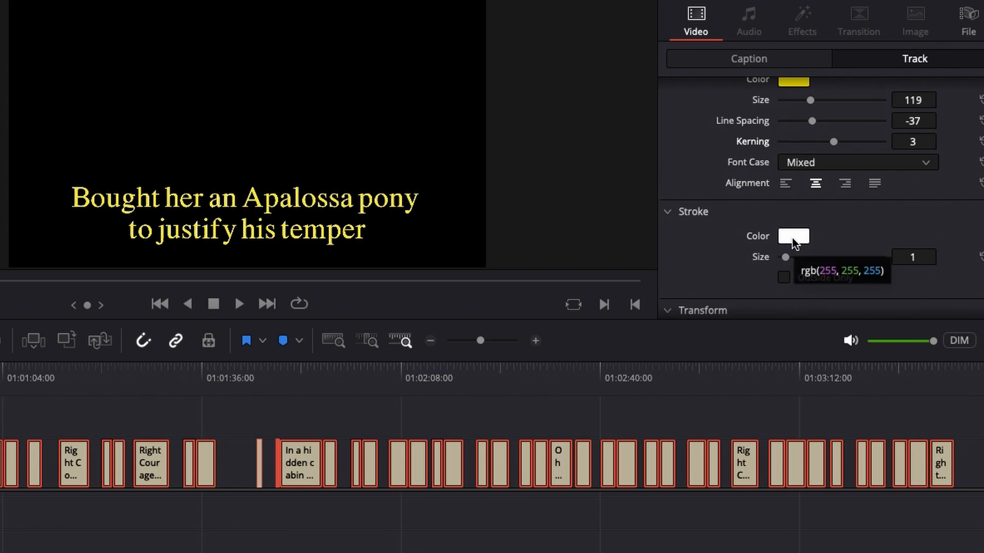
{"action": "mouse_move", "coordinate": [786, 256]}
{"action": "left_mouse_down"}
{"action": "mouse_move", "coordinate": [803, 263]}
{"action": "mouse_move", "coordinate": [771, 277]}
{"action": "left_mouse_up"}
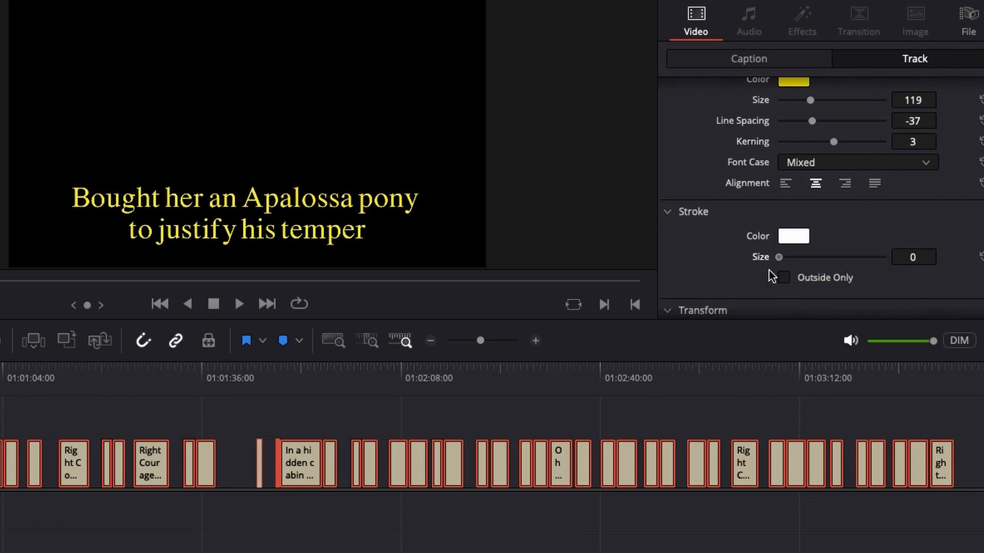
{"action": "left_click", "coordinate": [789, 236]}
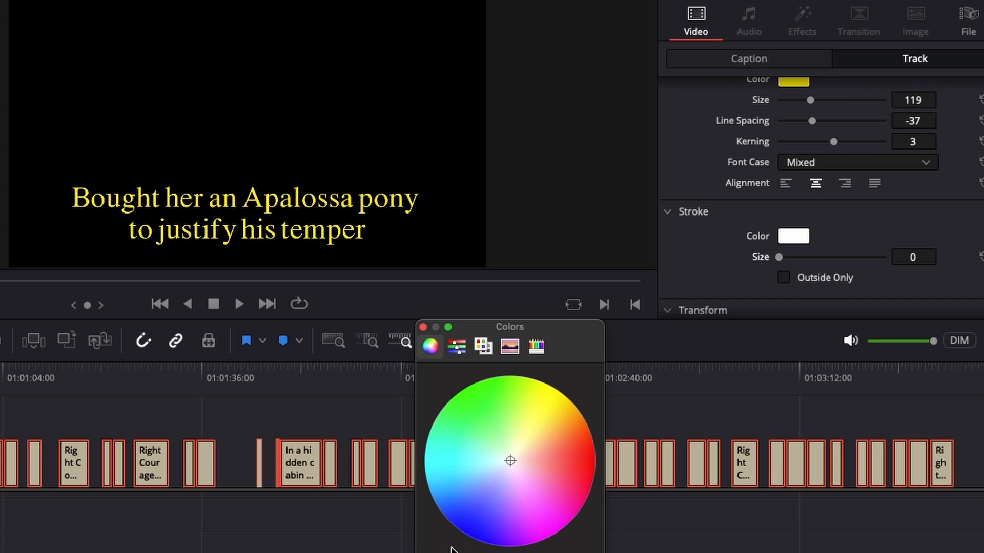
{"action": "left_click_drag", "start_coordinate": [589, 552], "coordinate": [429, 552]}
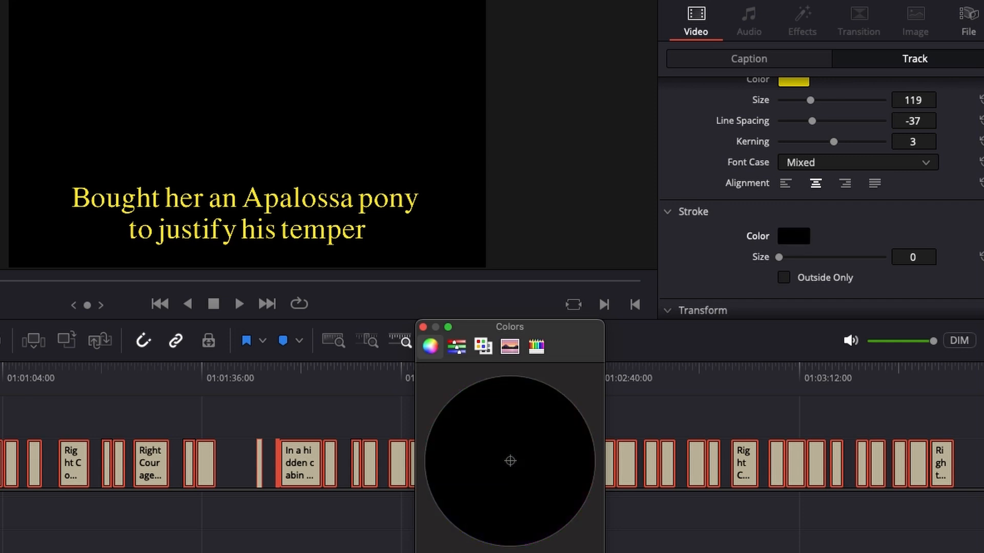
{"action": "left_click", "coordinate": [577, 552]}
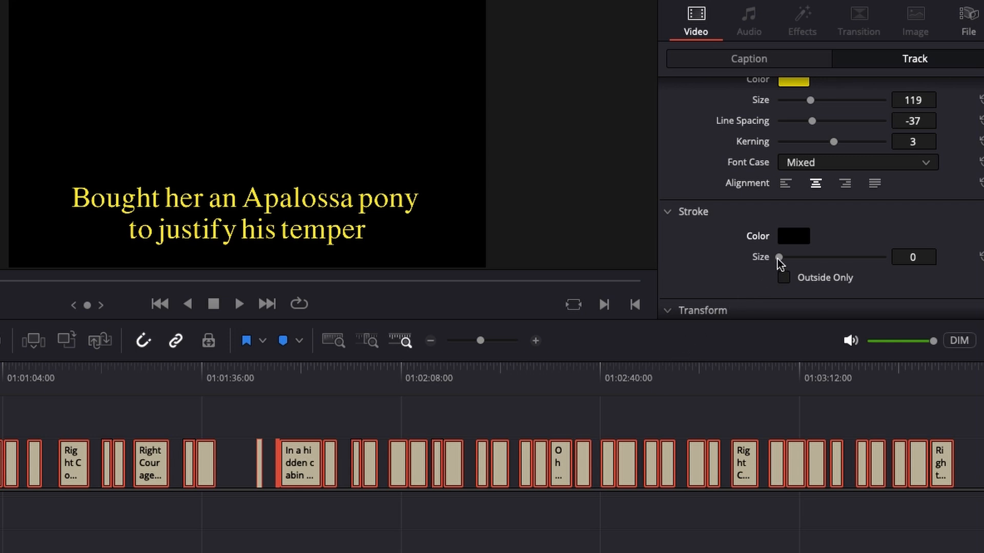
{"action": "left_click_drag", "start_coordinate": [778, 259], "coordinate": [797, 274]}
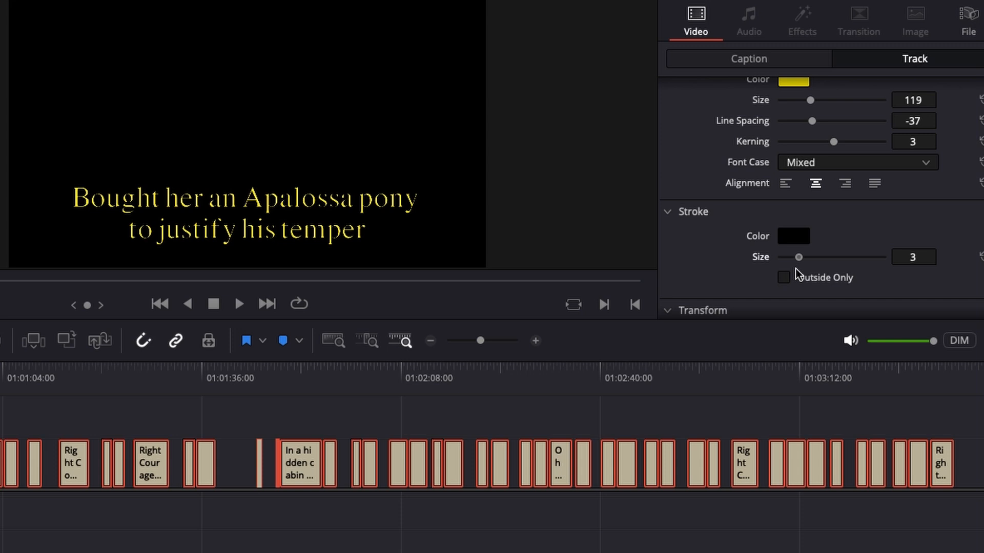
{"action": "left_click_drag", "start_coordinate": [797, 274], "coordinate": [778, 271]}
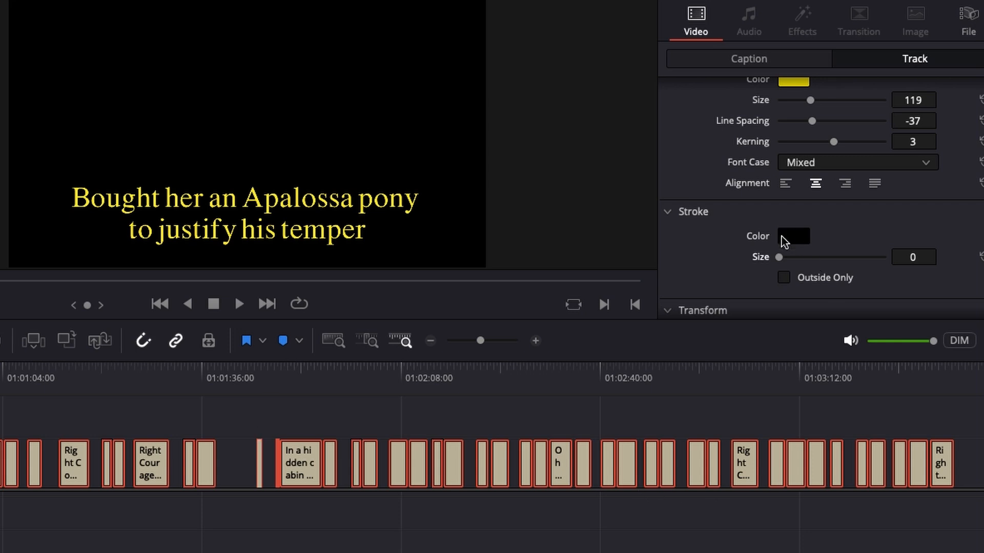
- Deselect the subtitles and show the "Ride Courage Ride" cover image behind them
{"action": "scroll", "coordinate": [704, 262], "scroll_direction": "down", "scroll_amount": 1}
{"action": "scroll", "coordinate": [693, 214], "scroll_direction": "down", "scroll_amount": 1}
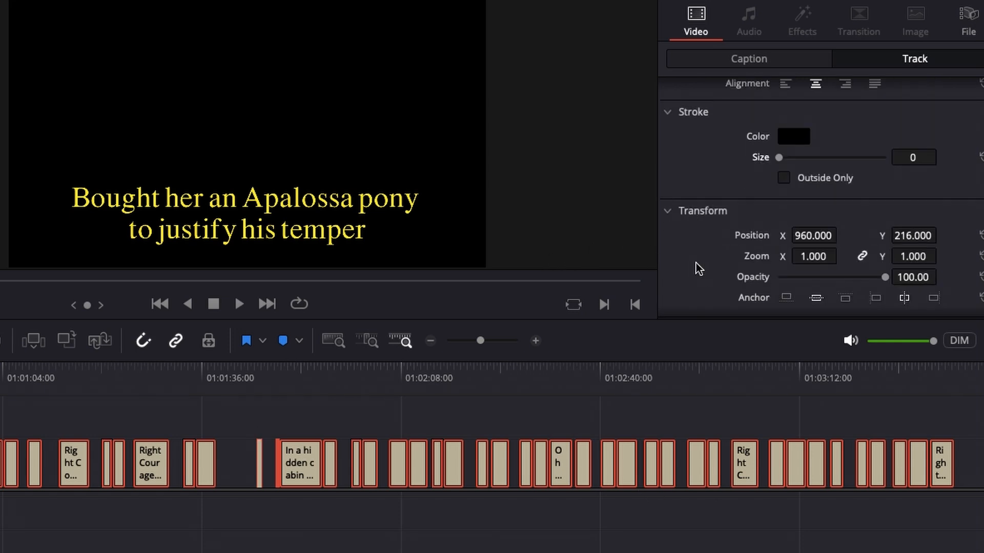
{"action": "scroll", "coordinate": [697, 267], "scroll_direction": "down", "scroll_amount": 1}
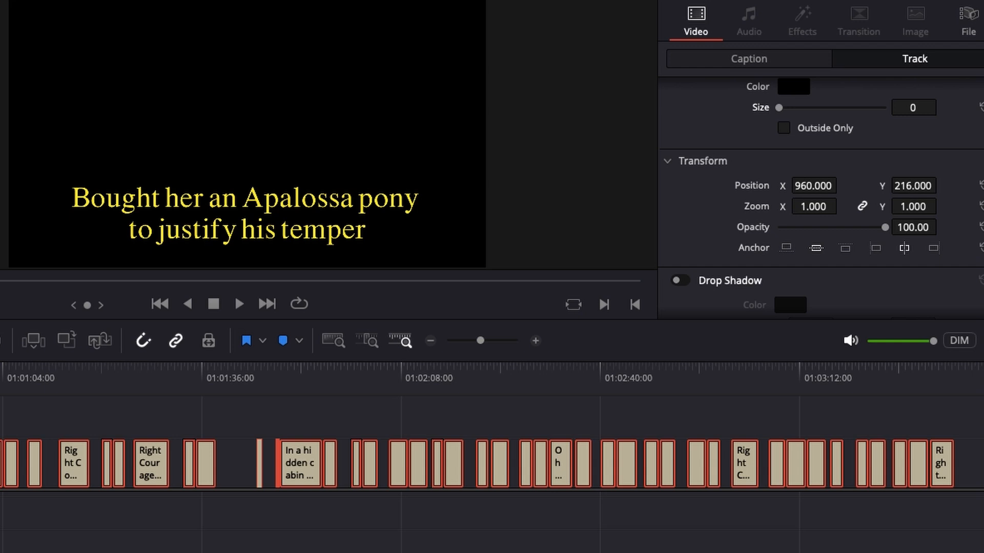
{"action": "key", "text": "super+shift+a"}
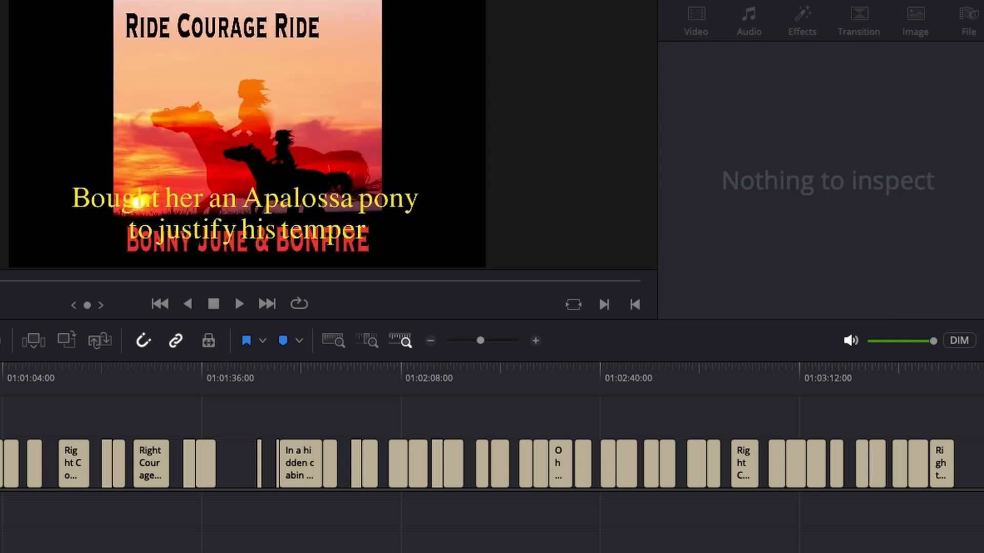
- Select all subtitles on the track again and raise them by setting their Y position to 723
{"action": "key", "text": "ctrl+minus"}
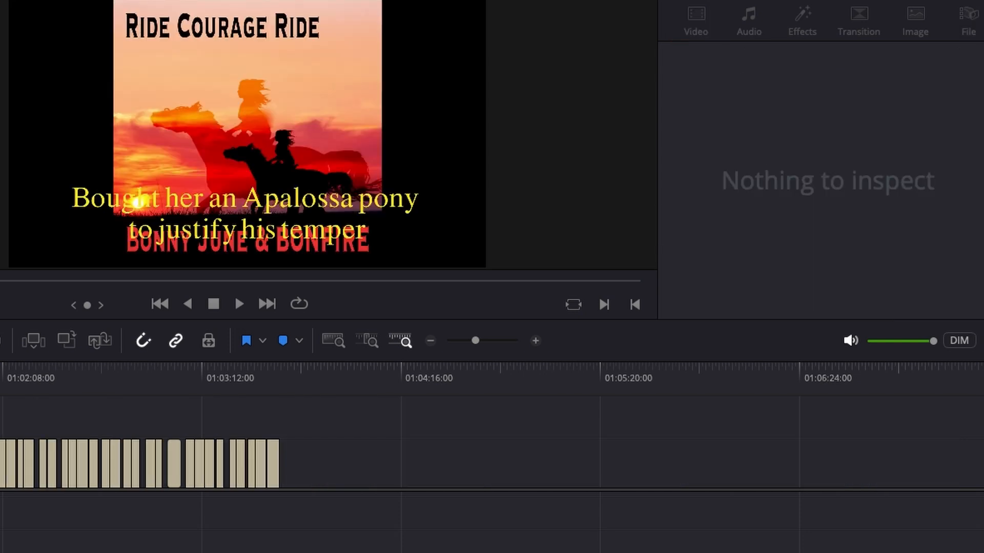
{"action": "left_click_drag", "start_coordinate": [1, 552], "coordinate": [314, 552]}
{"action": "left_click_drag", "start_coordinate": [309, 455], "coordinate": [1, 501]}
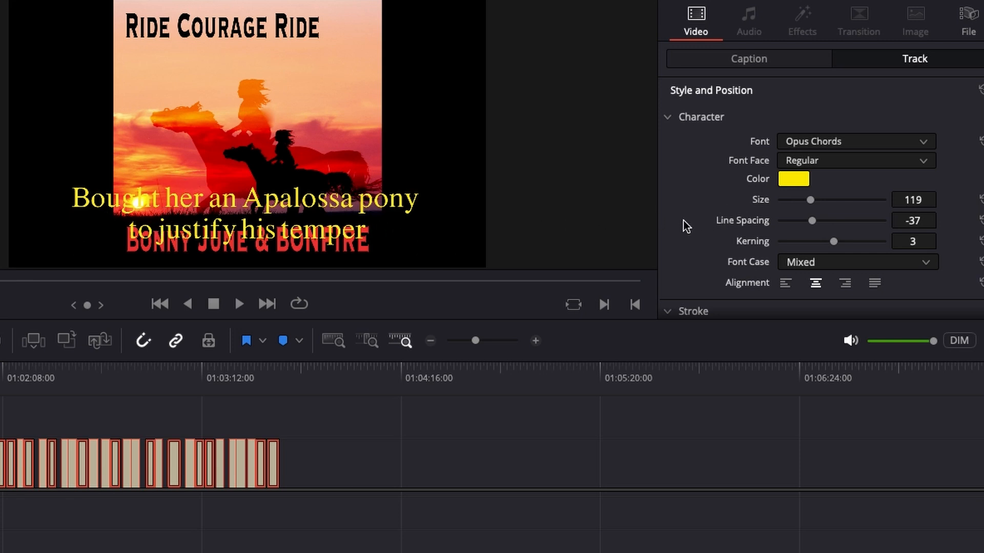
{"action": "scroll", "coordinate": [692, 200], "scroll_direction": "down", "scroll_amount": 2}
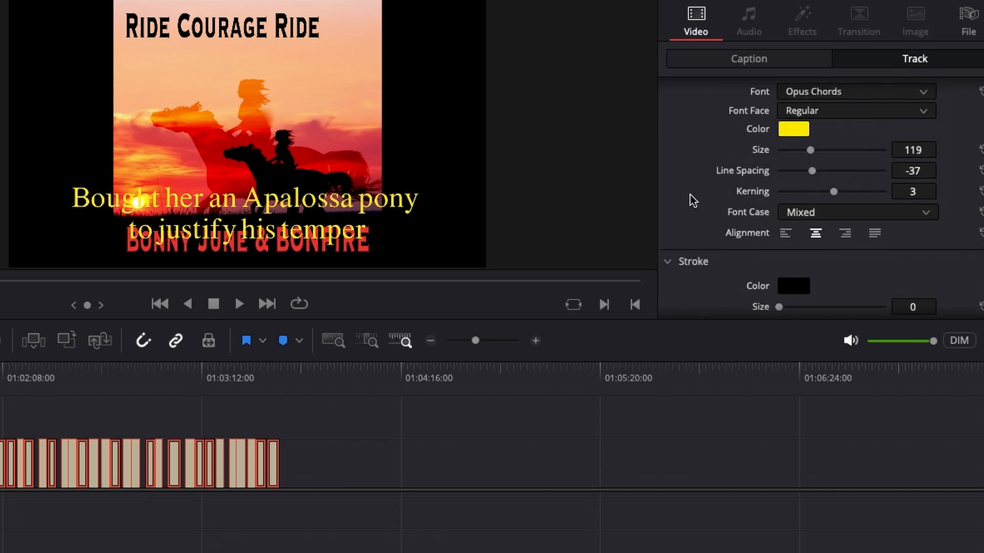
{"action": "scroll", "coordinate": [693, 199], "scroll_direction": "down", "scroll_amount": 6}
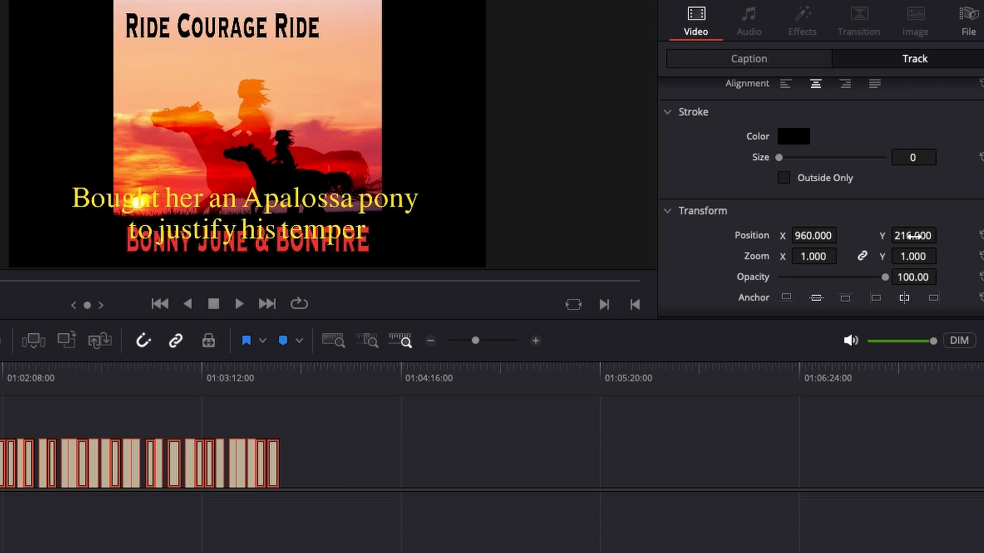
{"action": "left_click_drag", "start_coordinate": [910, 235], "coordinate": [941, 234]}
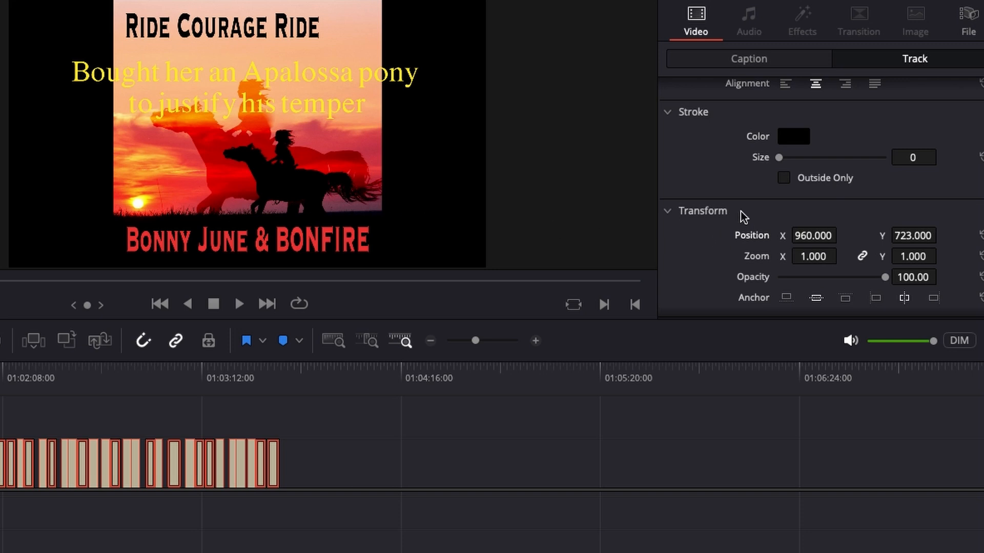
- Try pink, green, yellow, purple, orange, red and blue text colors from the color wheel on all the track's subtitles
{"action": "scroll", "coordinate": [789, 137], "scroll_direction": "up", "scroll_amount": 4}
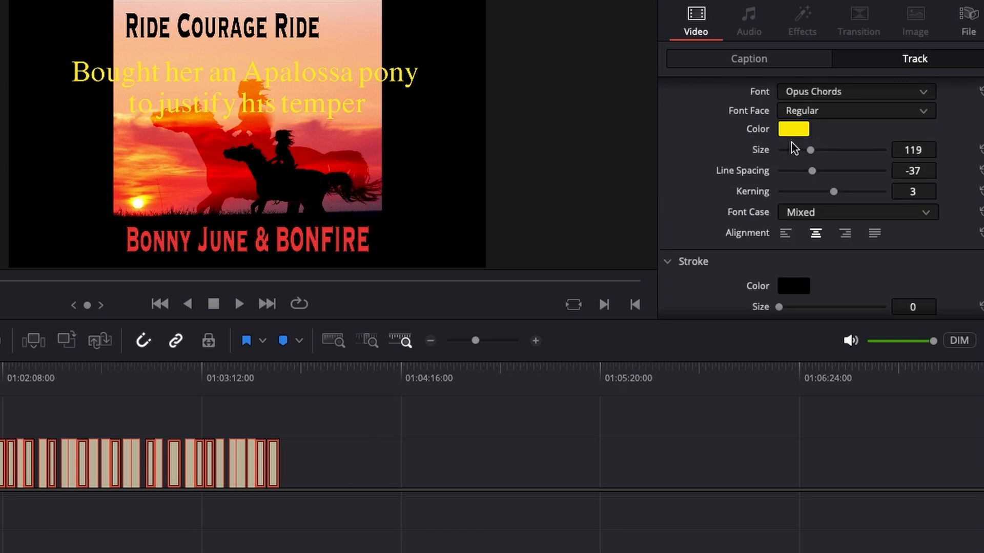
{"action": "left_click", "coordinate": [794, 133]}
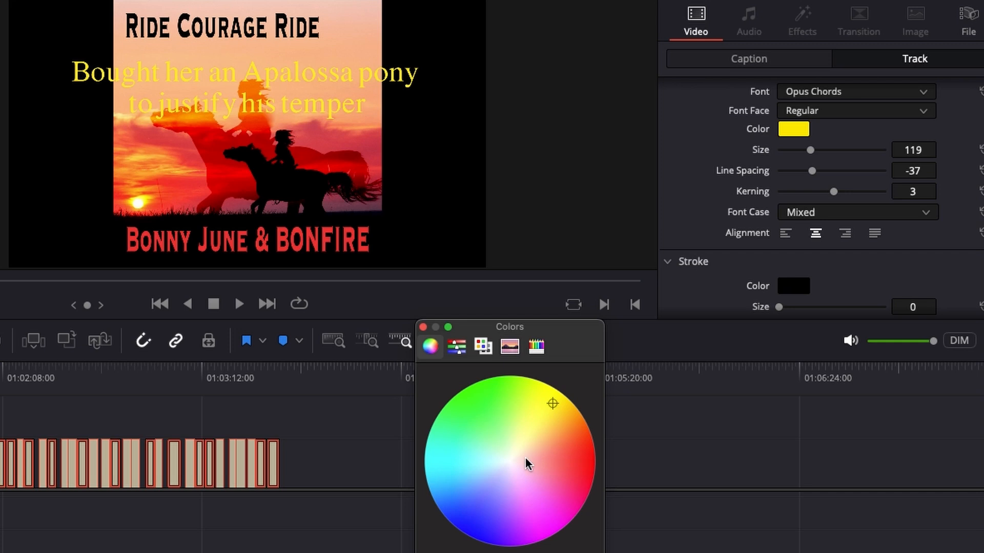
{"action": "left_click", "coordinate": [491, 498]}
{"action": "left_click", "coordinate": [575, 480]}
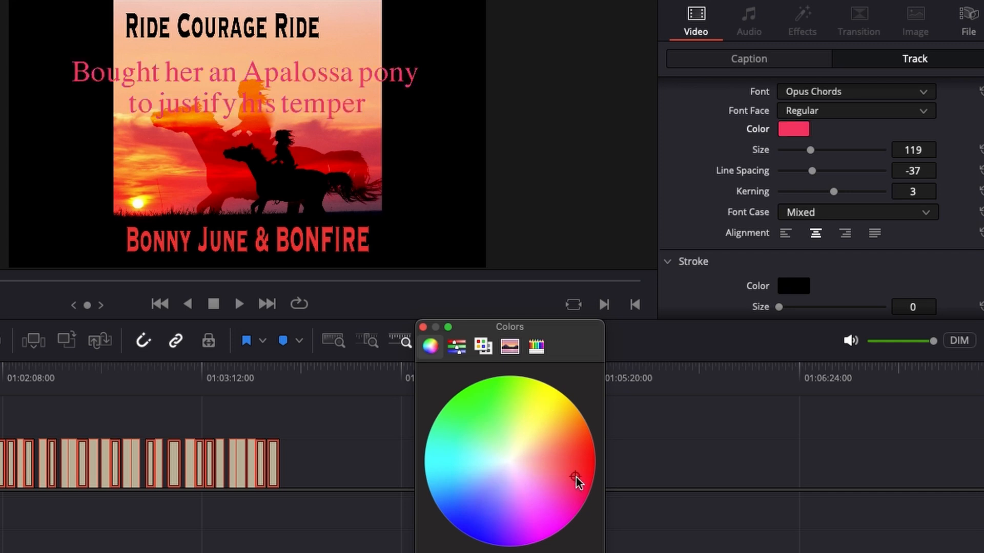
{"action": "left_click", "coordinate": [532, 521]}
{"action": "left_click", "coordinate": [480, 414]}
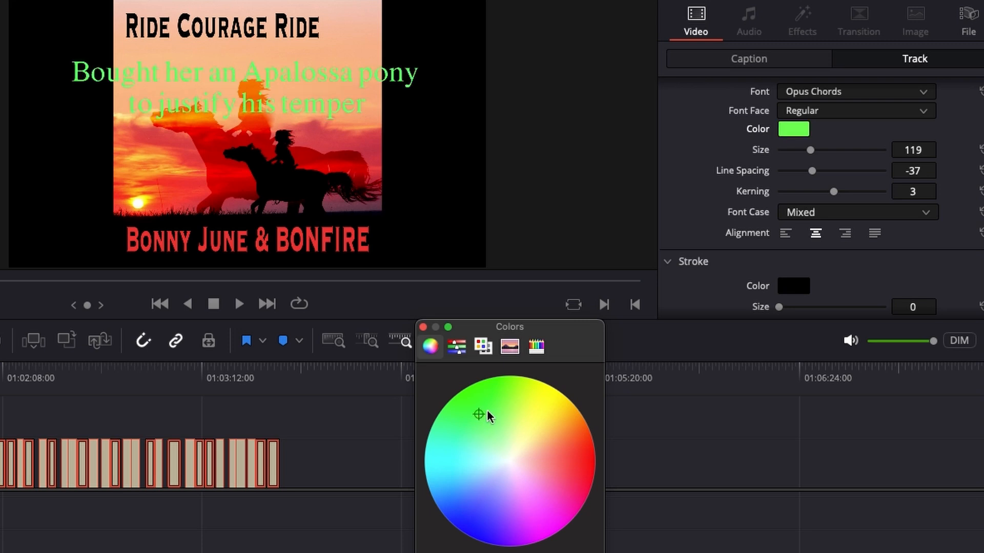
{"action": "left_click", "coordinate": [523, 418]}
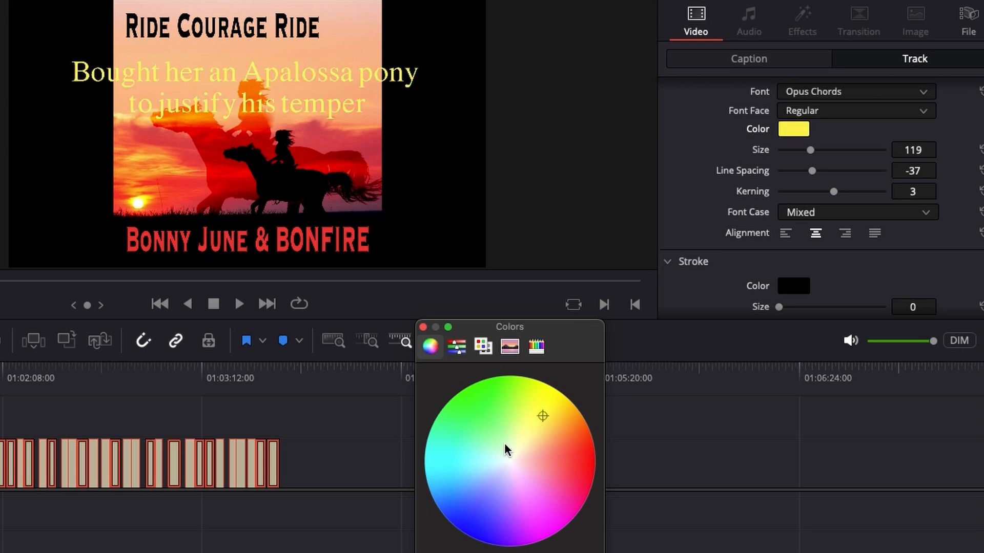
{"action": "left_click", "coordinate": [485, 450]}
{"action": "left_click", "coordinate": [460, 436]}
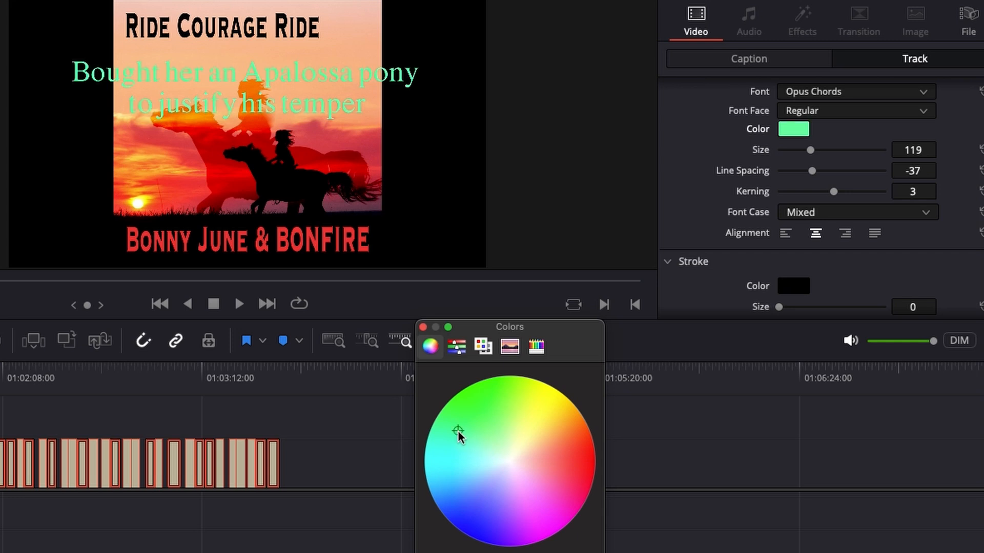
{"action": "left_click", "coordinate": [470, 451]}
{"action": "left_click", "coordinate": [492, 442]}
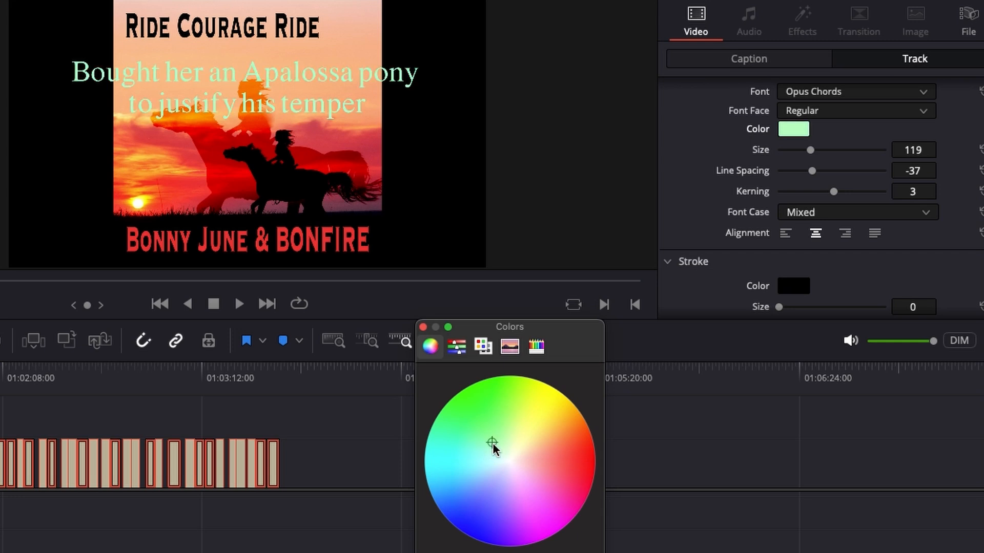
{"action": "left_click", "coordinate": [500, 498]}
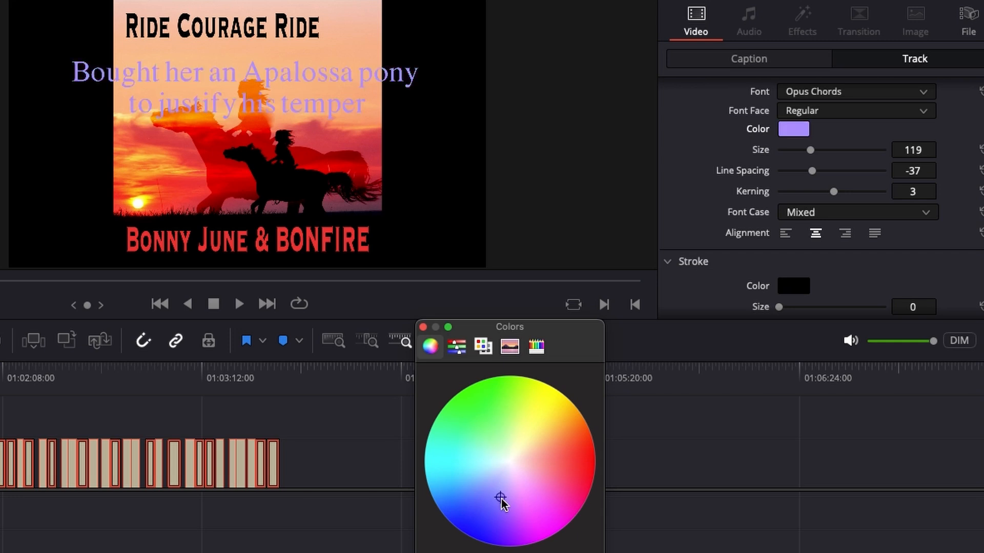
{"action": "left_click", "coordinate": [557, 481]}
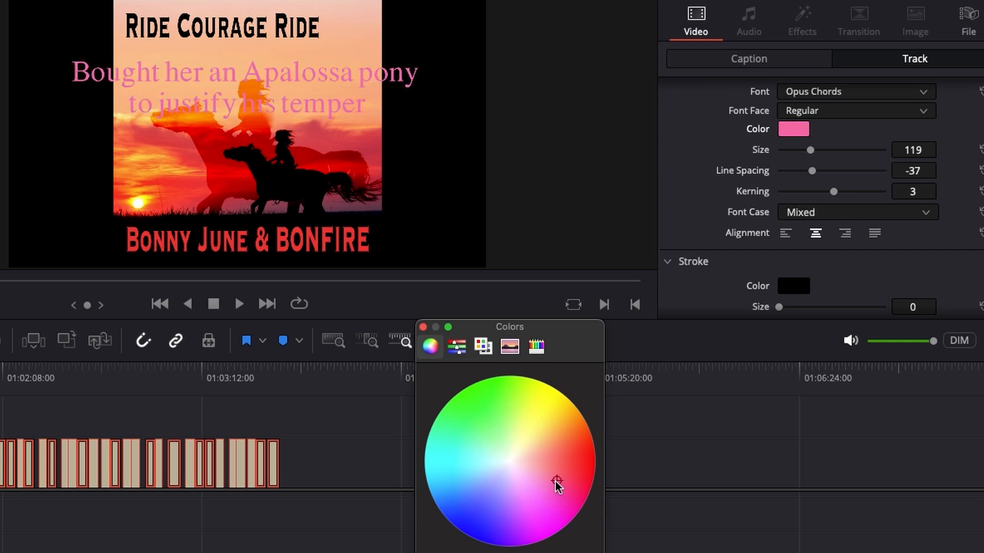
{"action": "left_click", "coordinate": [585, 472]}
{"action": "left_click", "coordinate": [583, 434]}
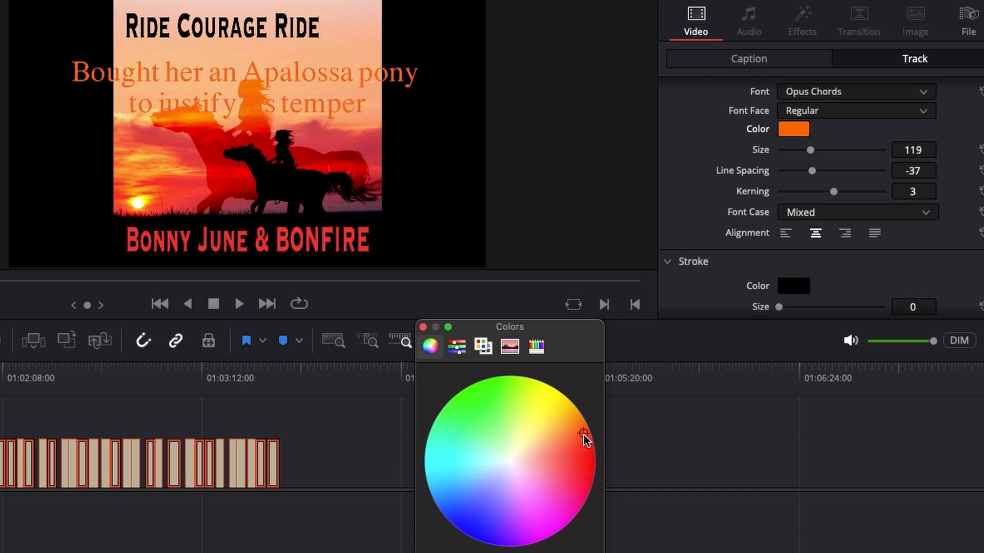
{"action": "left_click", "coordinate": [585, 467]}
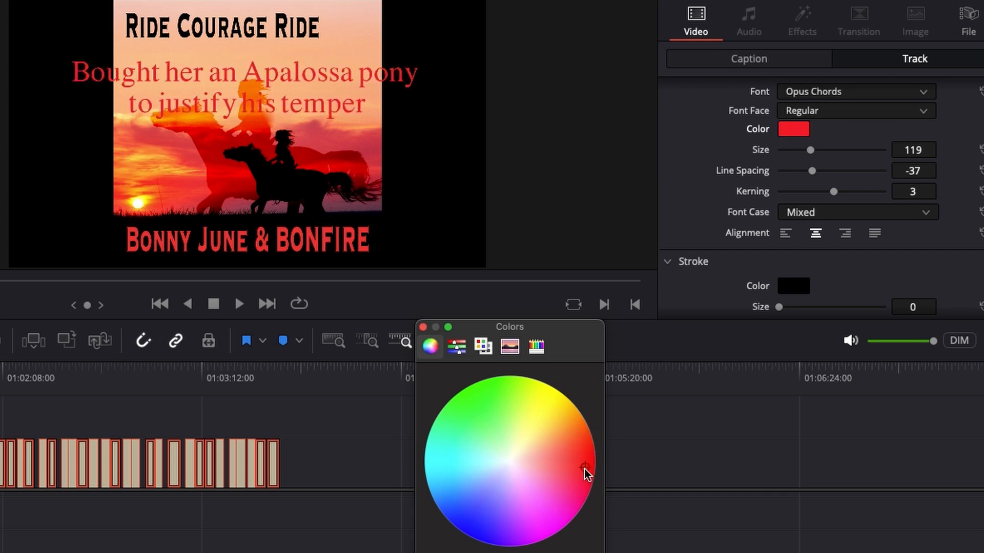
{"action": "left_click", "coordinate": [474, 522]}
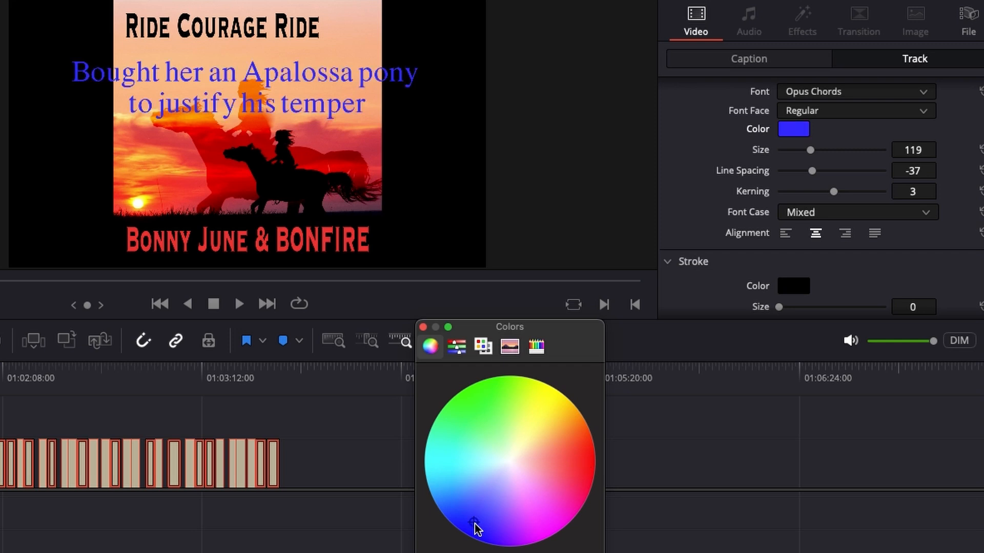
- Set the text color of all the track's subtitles to the white Snow pencil after trying pink, blue and gray pencils
{"action": "left_click", "coordinate": [537, 346]}
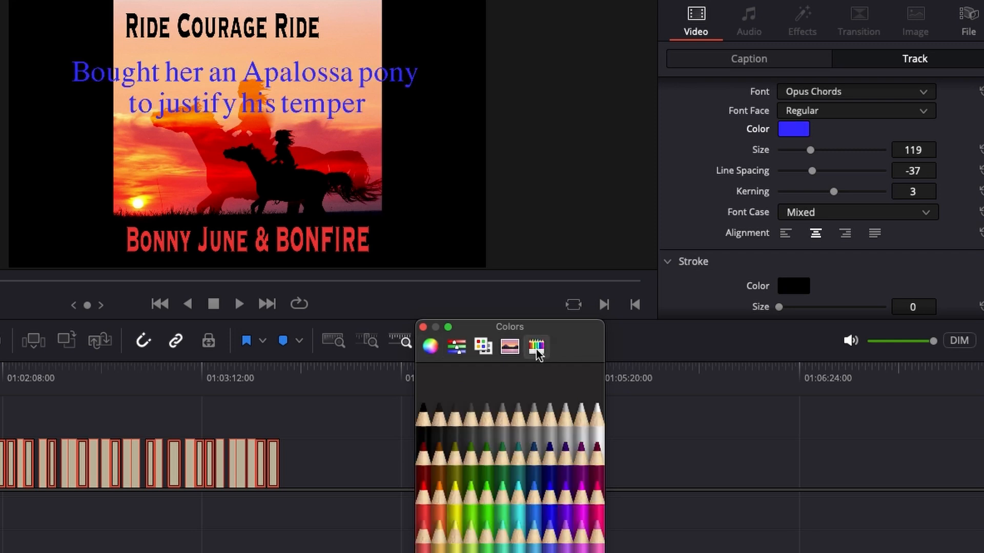
{"action": "left_click", "coordinate": [598, 507]}
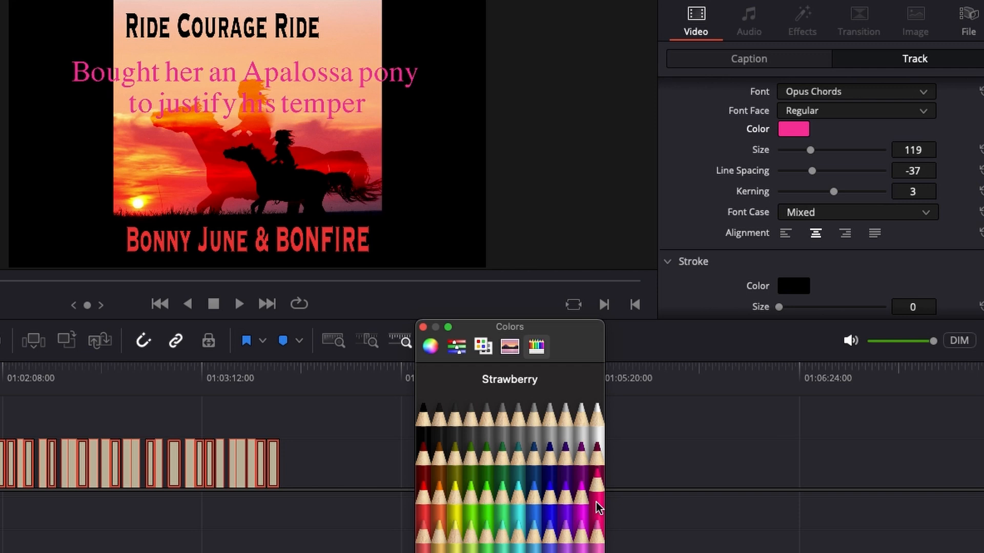
{"action": "left_click", "coordinate": [565, 510]}
{"action": "left_click", "coordinate": [551, 509]}
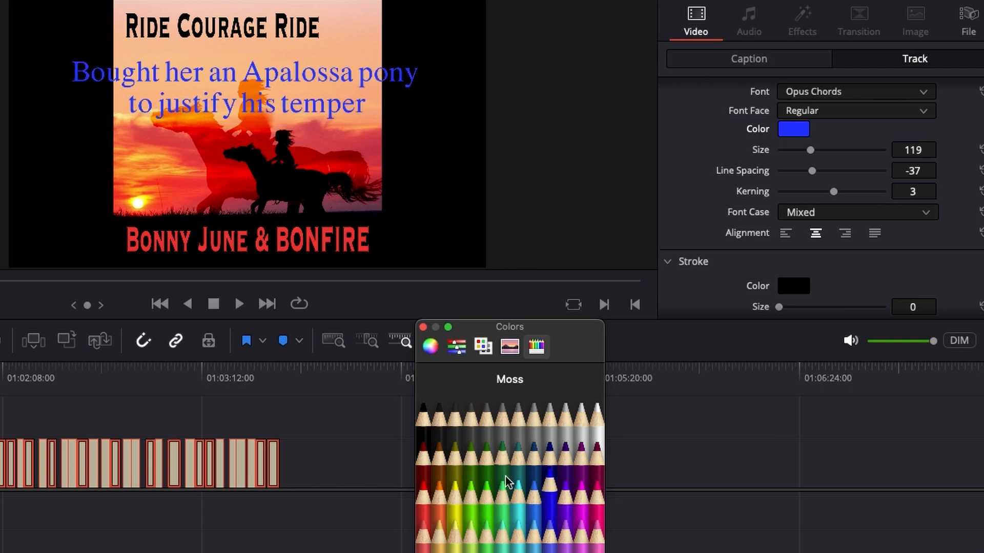
{"action": "left_click", "coordinate": [437, 433]}
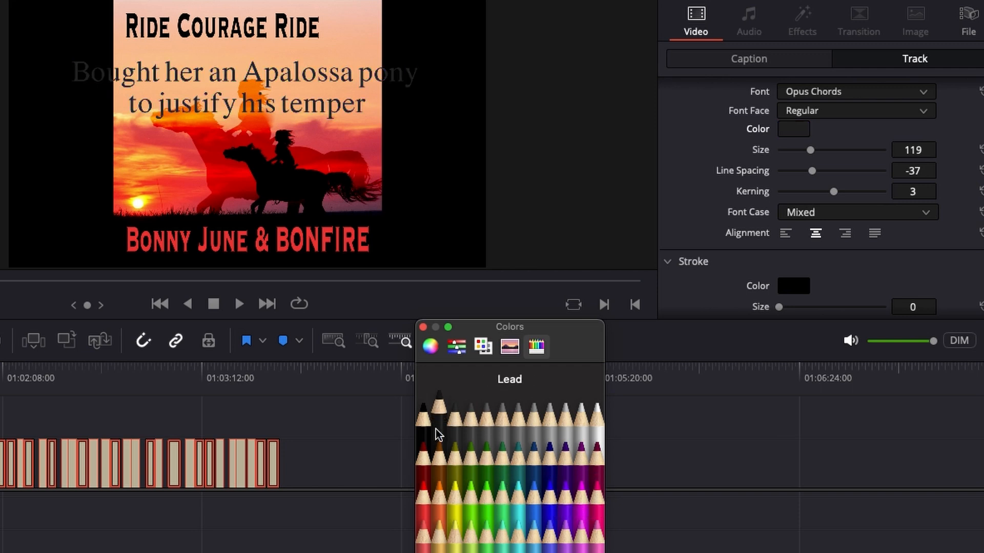
{"action": "left_click", "coordinate": [472, 430]}
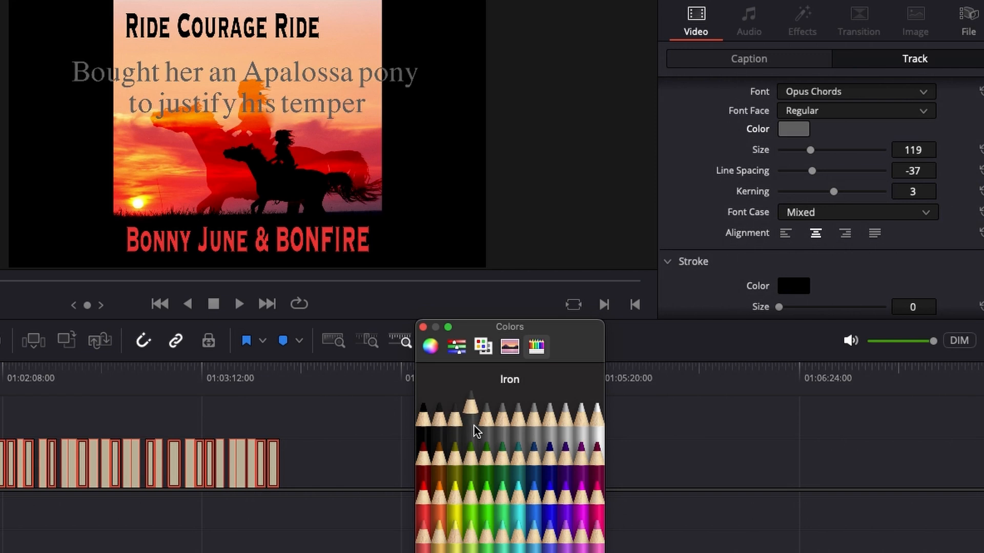
{"action": "left_click", "coordinate": [533, 430]}
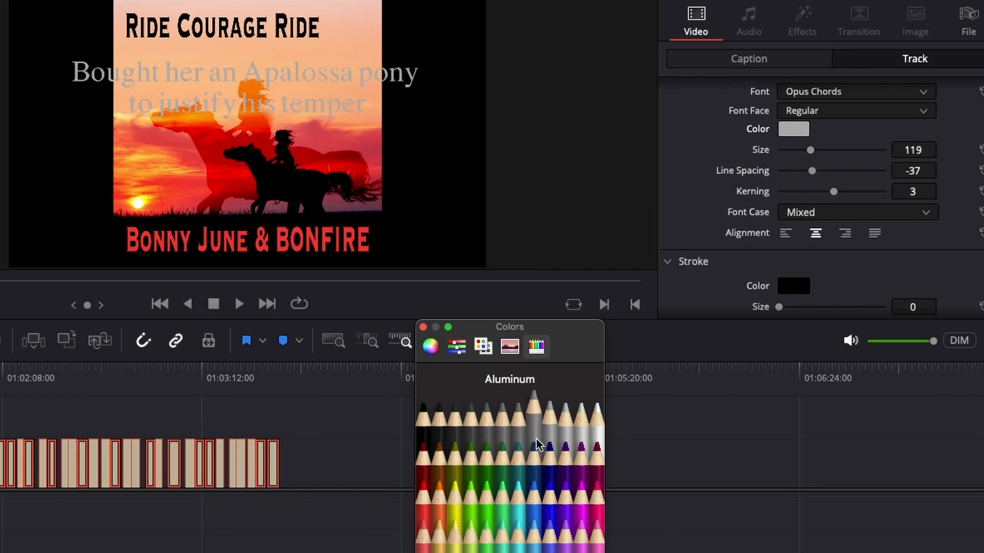
{"action": "left_click", "coordinate": [597, 428]}
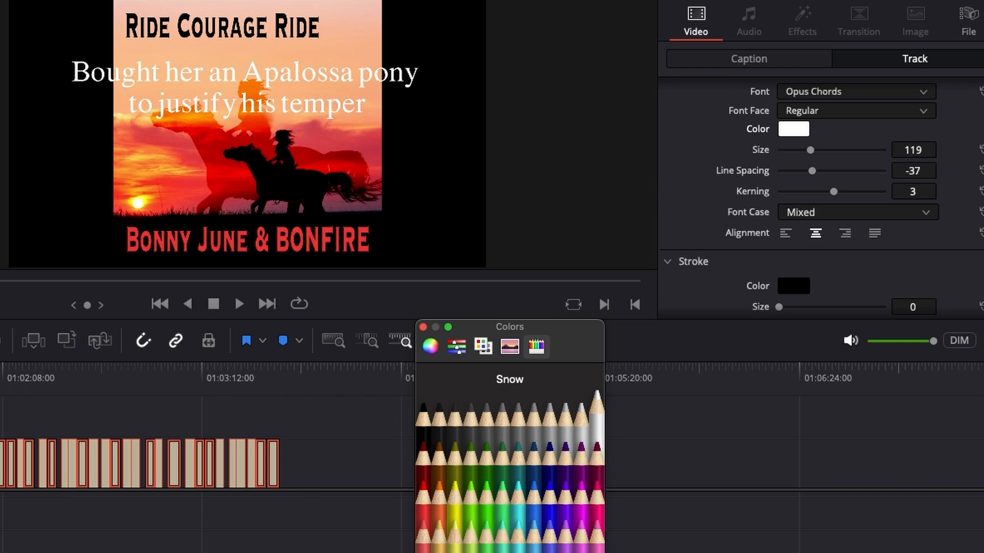
- Close the color picker and set the black stroke of all the track's subtitles to size 1
{"action": "left_click", "coordinate": [717, 266]}
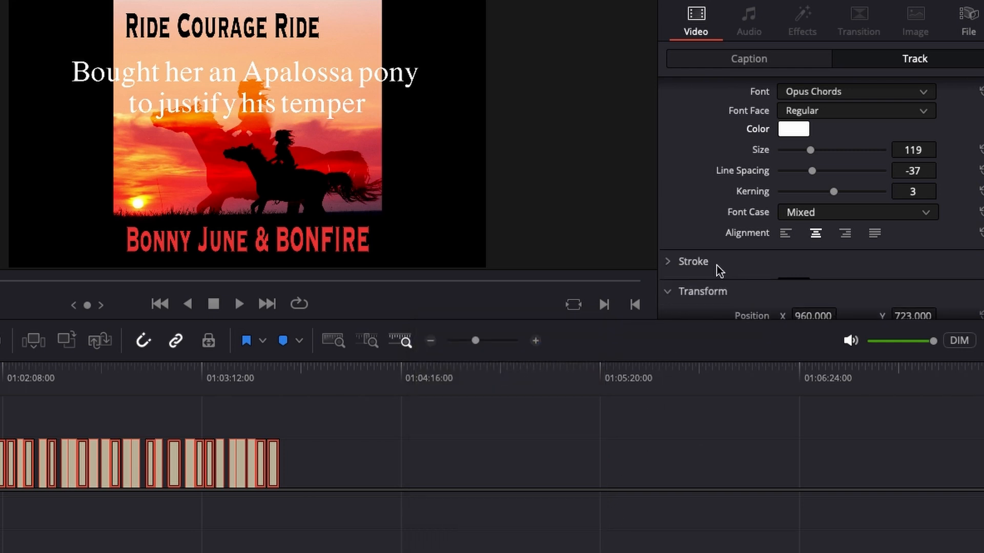
{"action": "left_click", "coordinate": [721, 262]}
{"action": "scroll", "coordinate": [735, 273], "scroll_direction": "down", "scroll_amount": 2}
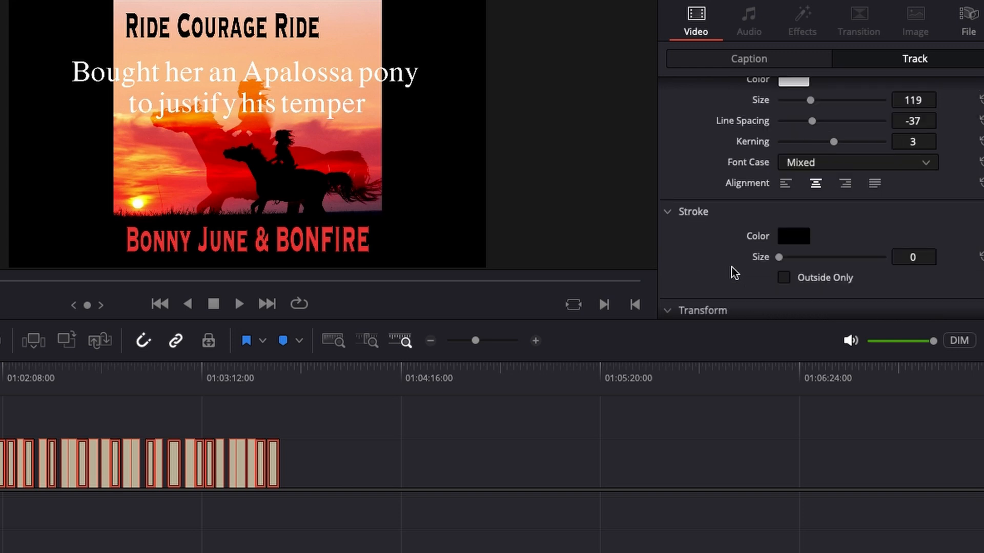
{"action": "left_click", "coordinate": [741, 215]}
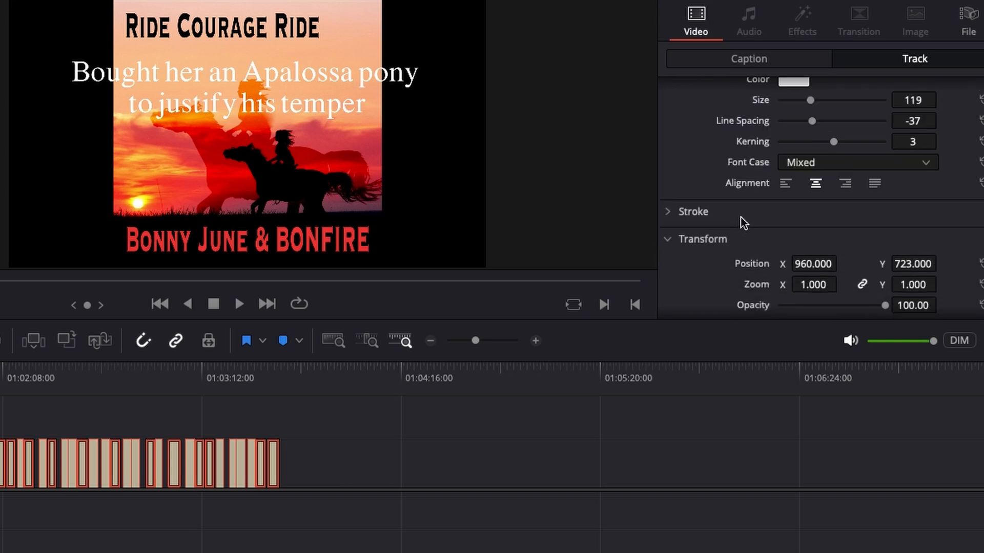
{"action": "left_click", "coordinate": [728, 239]}
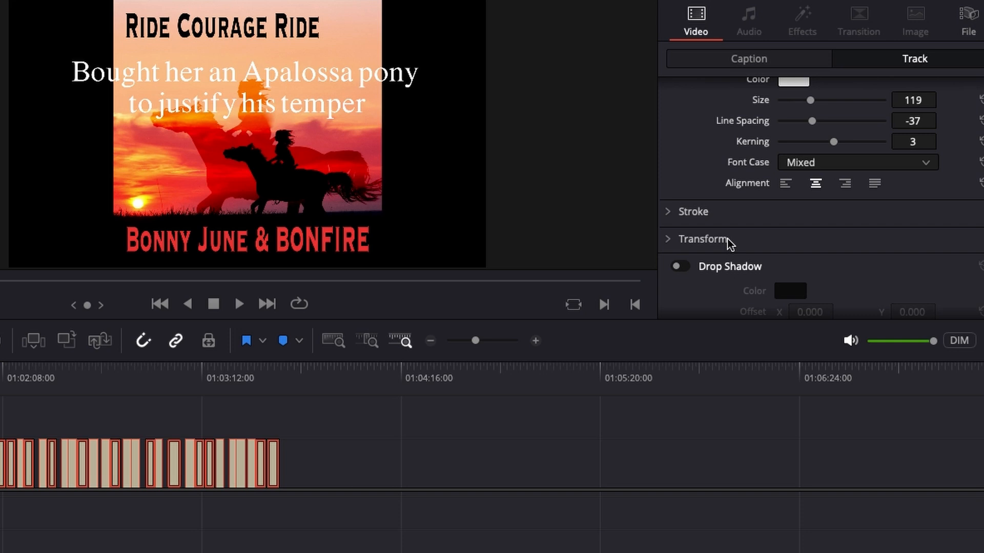
{"action": "left_click", "coordinate": [730, 242]}
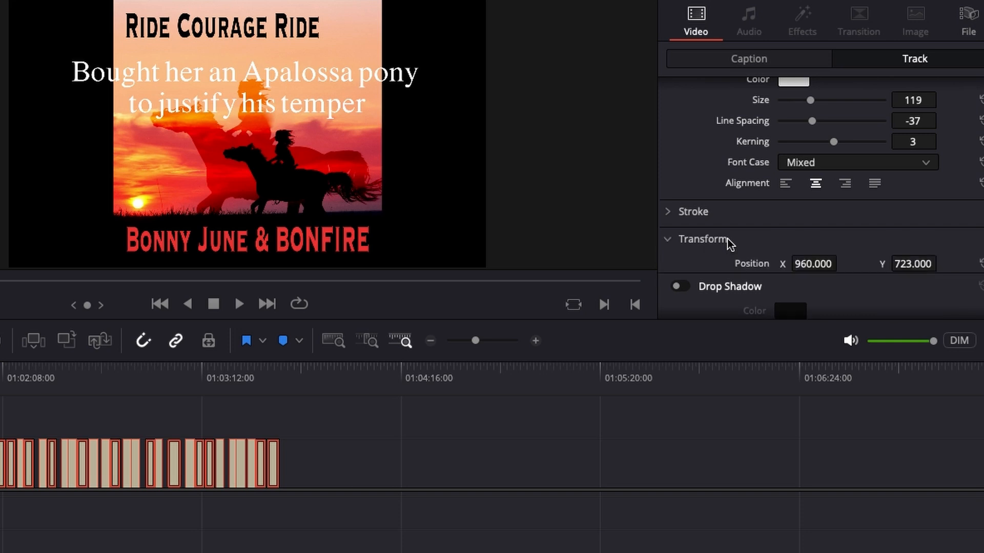
{"action": "left_click", "coordinate": [738, 215]}
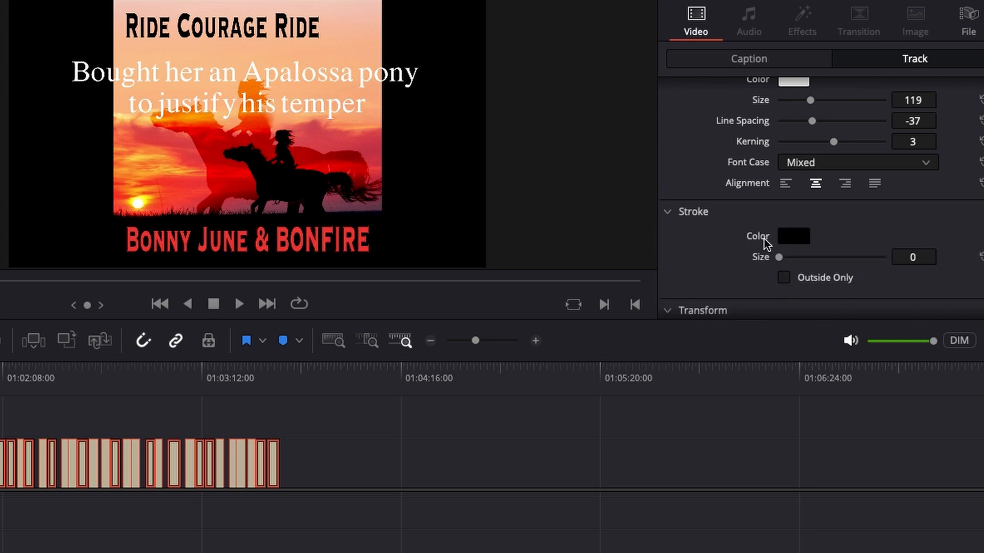
{"action": "left_click_drag", "start_coordinate": [782, 259], "coordinate": [785, 258]}
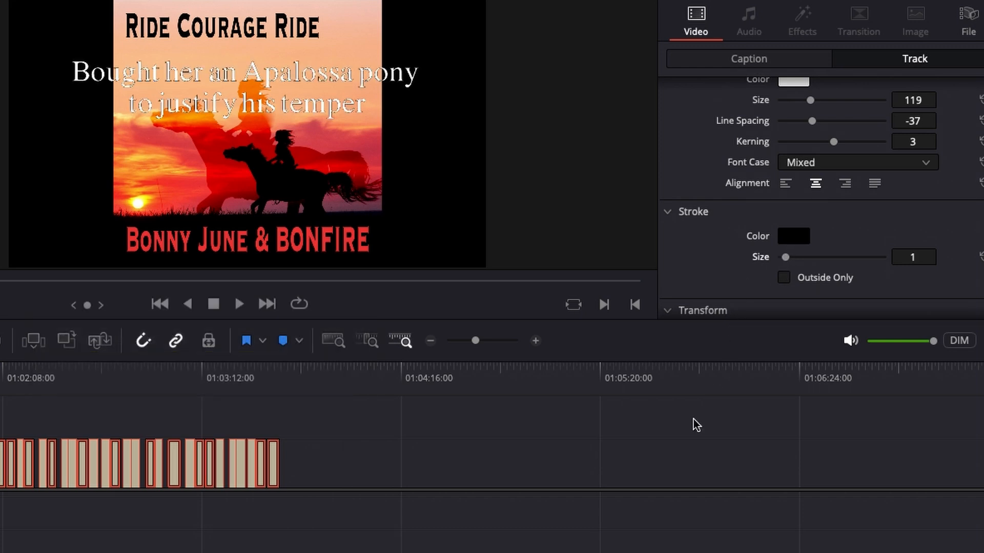
- Change the font of all the track's subtitles to Open Sans Condensed
{"action": "scroll", "coordinate": [801, 235], "scroll_direction": "up", "scroll_amount": 3}
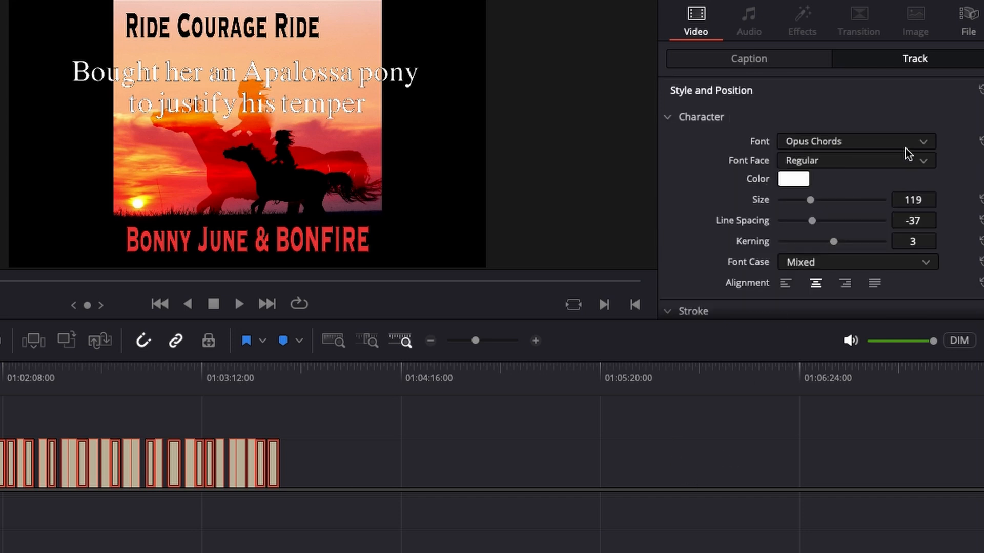
{"action": "left_click", "coordinate": [925, 142]}
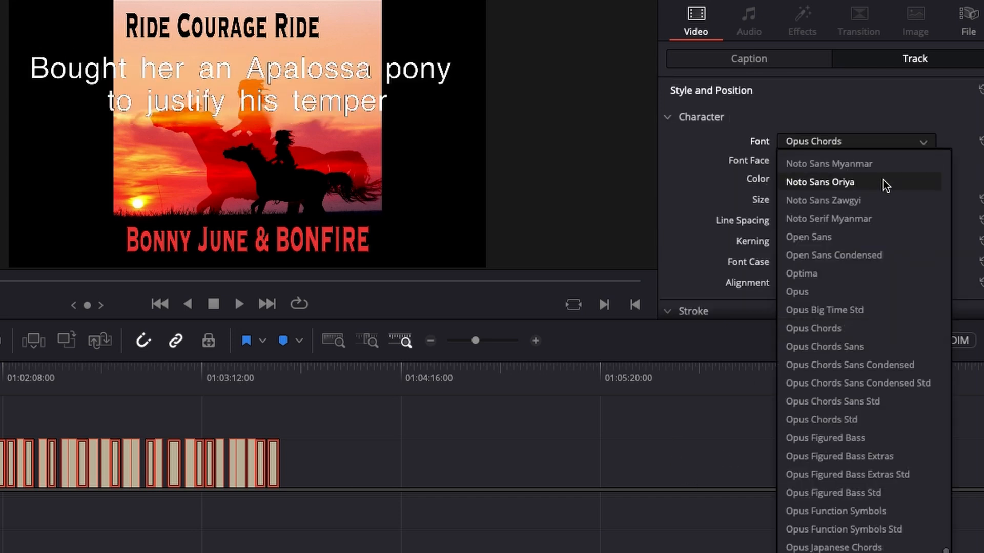
{"action": "left_click", "coordinate": [847, 258]}
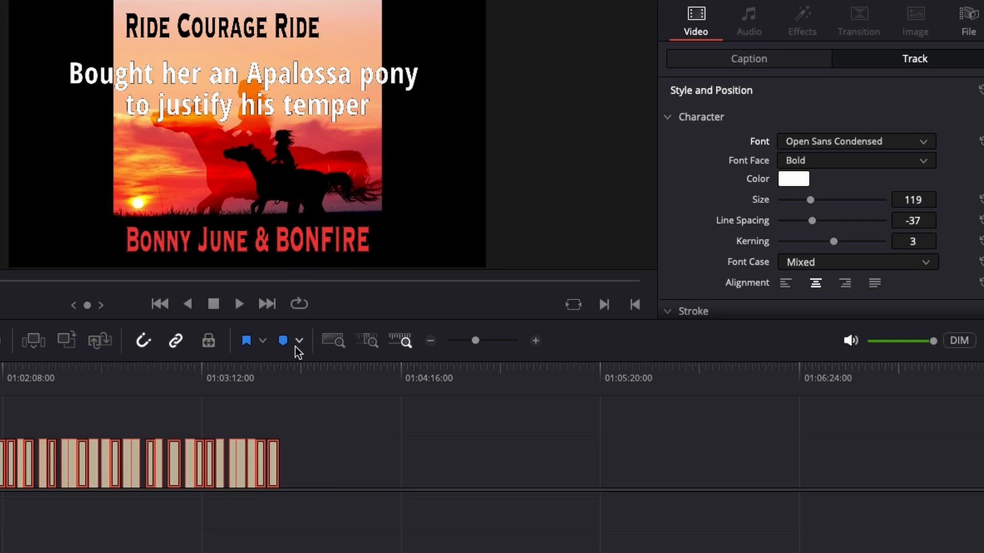
- Enlarge the viewer above the timeline and set the subtitles' stroke size to 5 after trying size 3
{"action": "left_click_drag", "start_coordinate": [289, 360], "coordinate": [278, 482]}
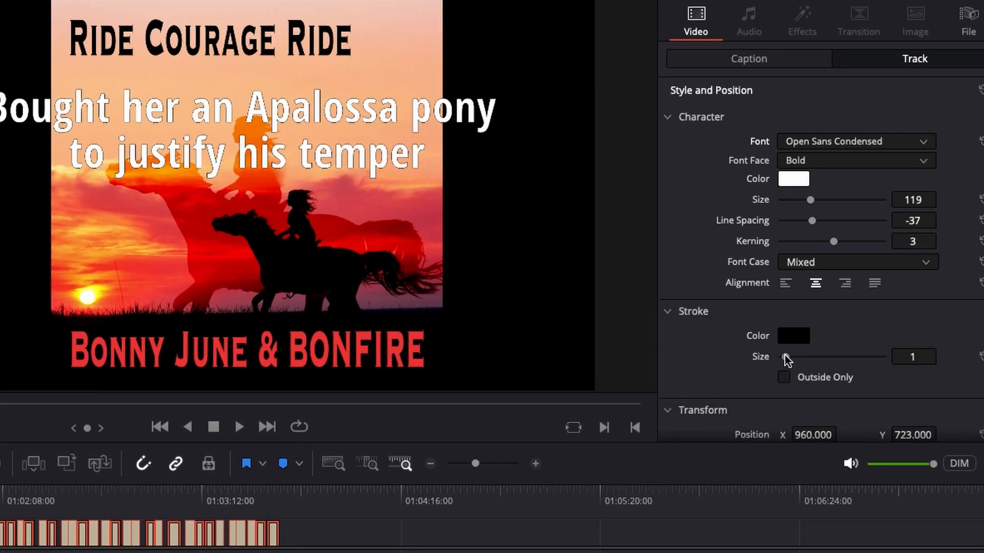
{"action": "left_click_drag", "start_coordinate": [787, 358], "coordinate": [798, 359]}
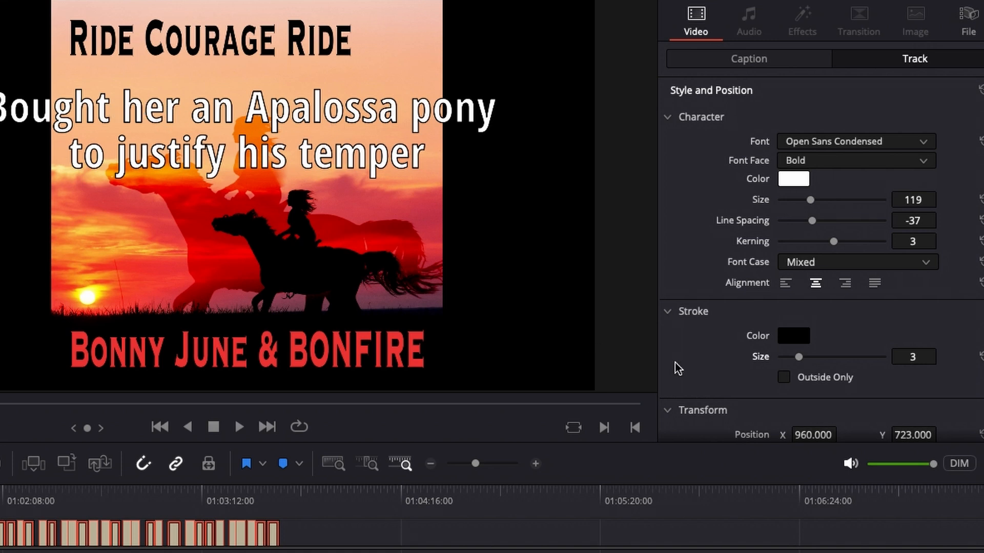
{"action": "left_click_drag", "start_coordinate": [799, 358], "coordinate": [813, 370]}
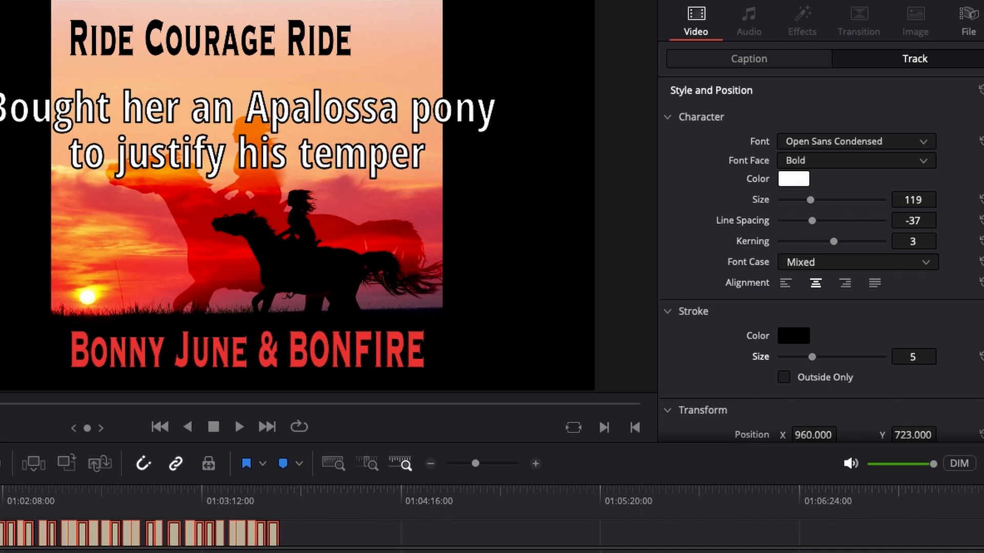
- Play a few seconds of the restyled subtitles over the cover image, stop playback and zoom in on the timeline
{"action": "key", "text": "space"}
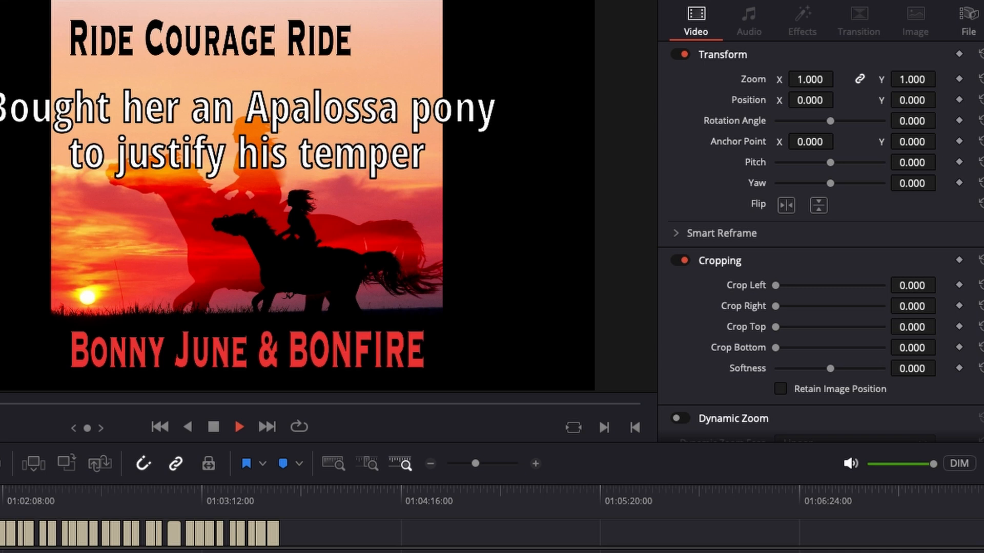
{"action": "key", "text": "space"}
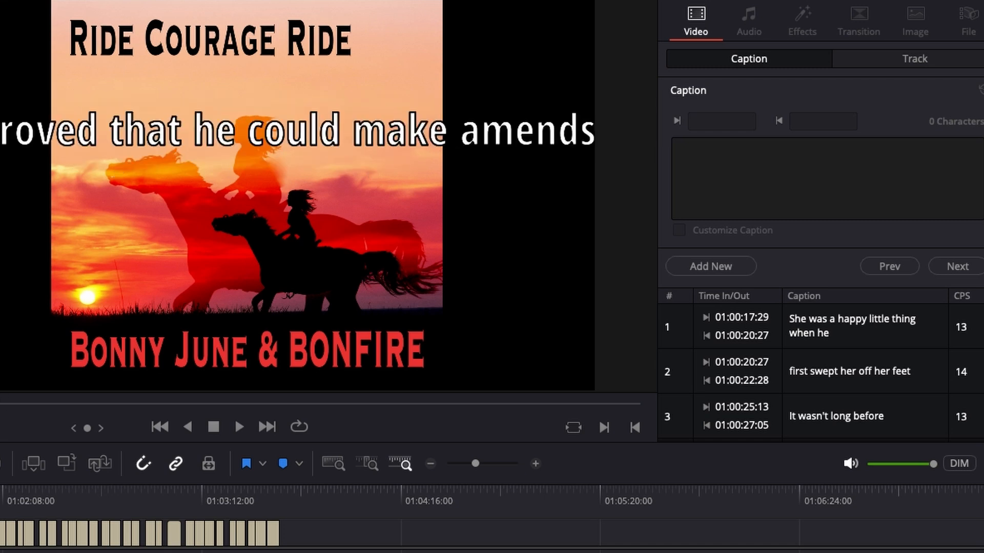
{"action": "key", "text": "ctrl+equal"}
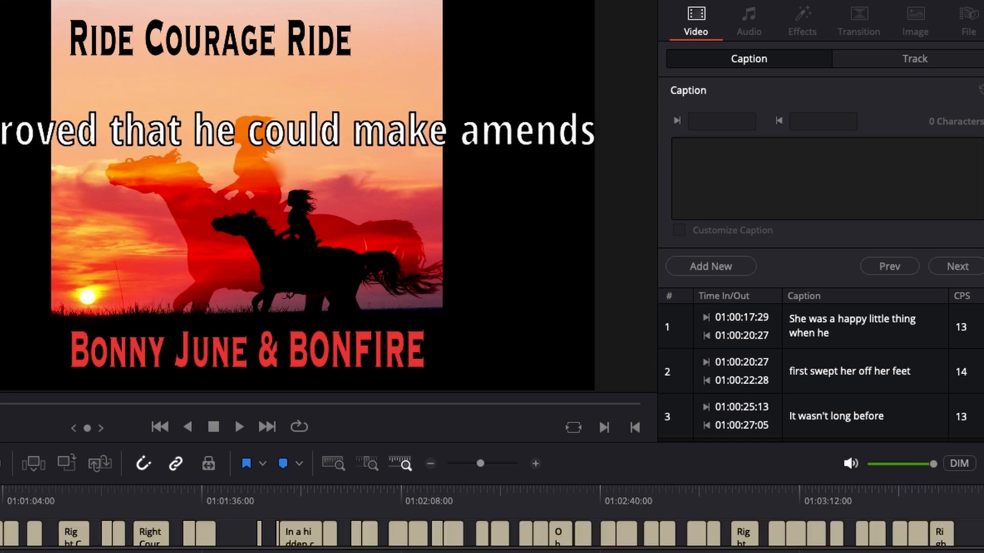
- Split the subtitle "And proved that he could make amends" into two lines after "that"
{"action": "key", "text": "ctrl+equal"}
{"action": "key", "text": "ctrl+equal"}
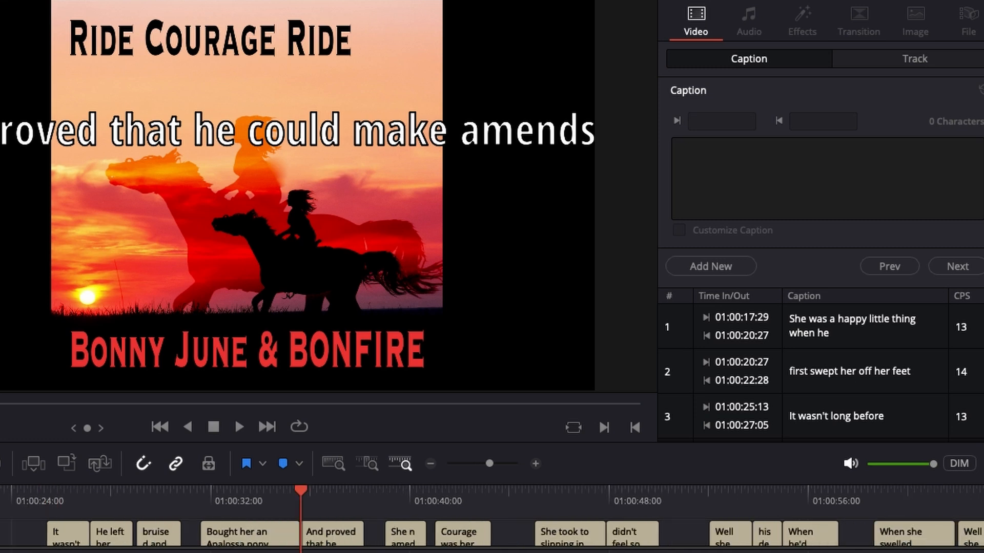
{"action": "left_click", "coordinate": [333, 536]}
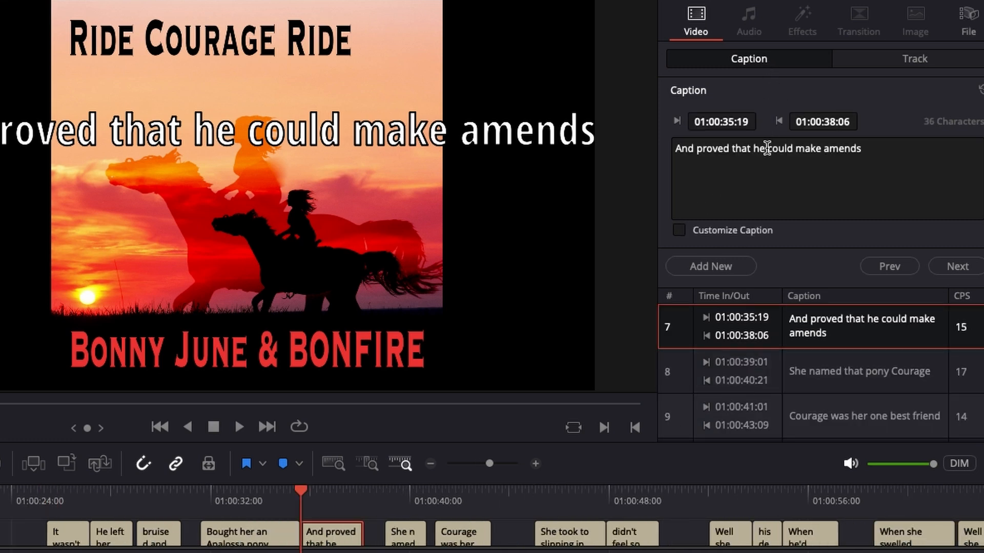
{"action": "left_click", "coordinate": [755, 149]}
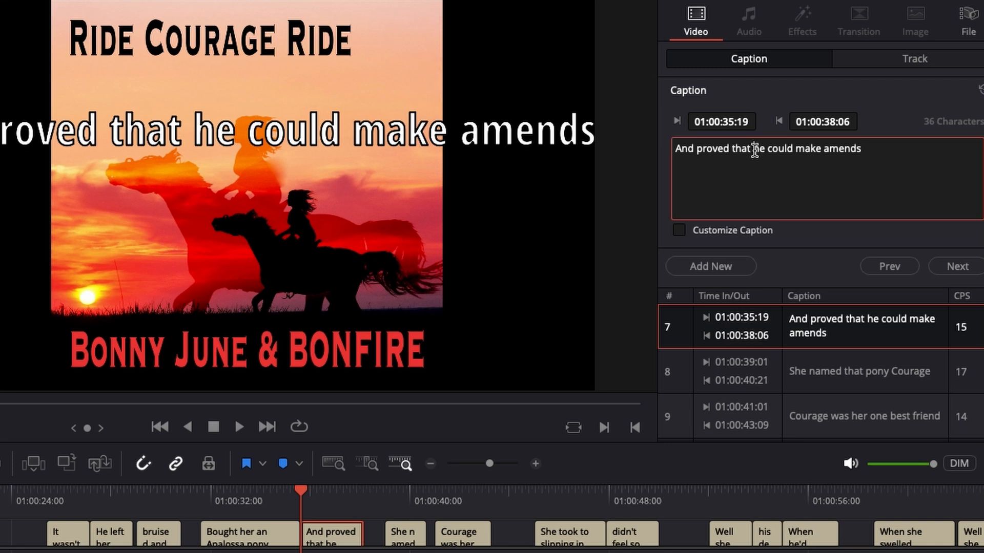
{"action": "key", "text": "Return"}
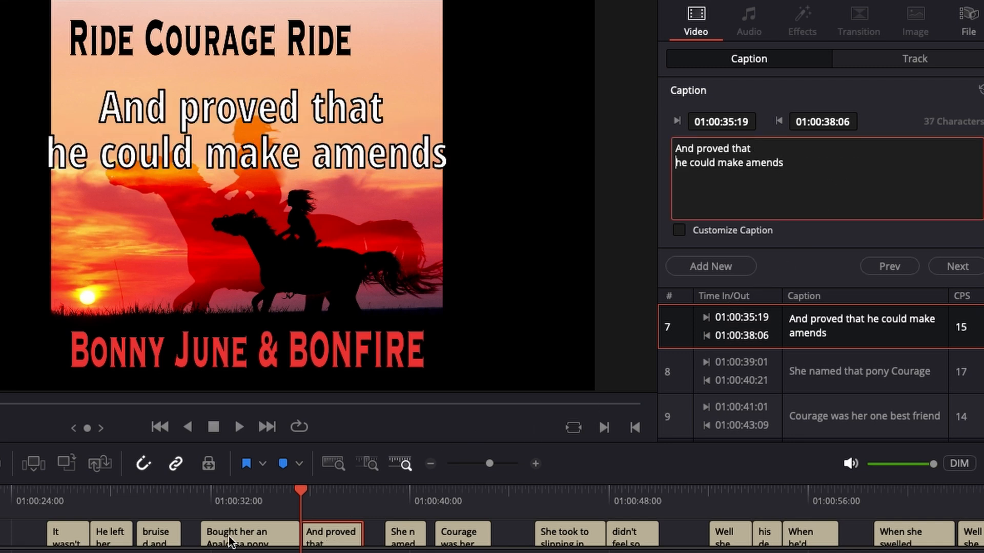
- Move the playhead to the subtitle "She took to slipping in the barn so she" and break its line after "slipping"
{"action": "left_click", "coordinate": [303, 492]}
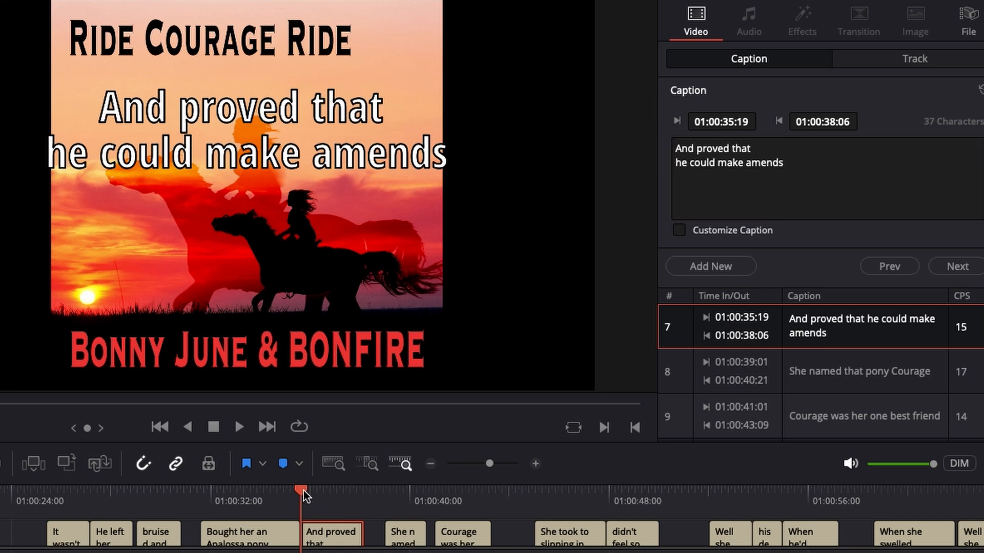
{"action": "left_click_drag", "start_coordinate": [303, 495], "coordinate": [543, 534]}
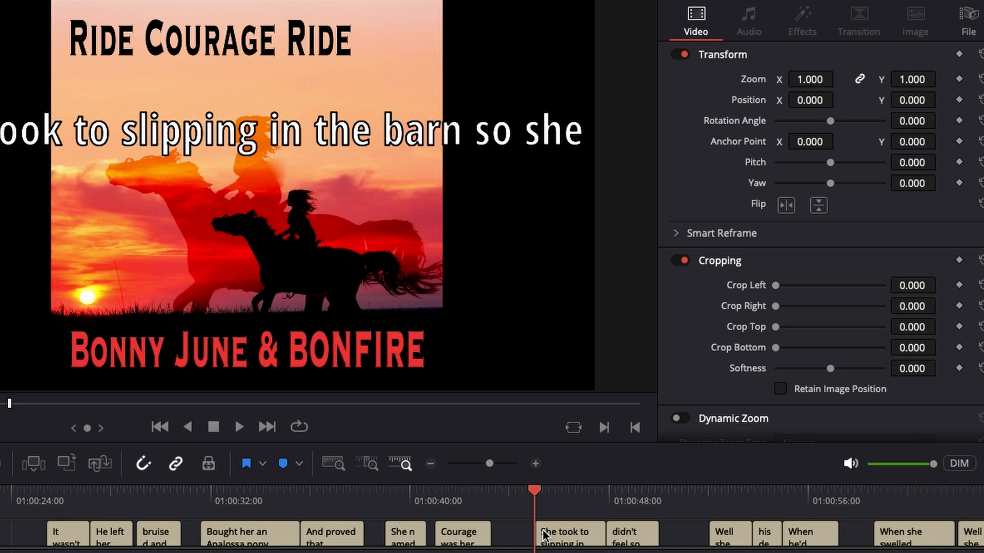
{"action": "left_click", "coordinate": [569, 542]}
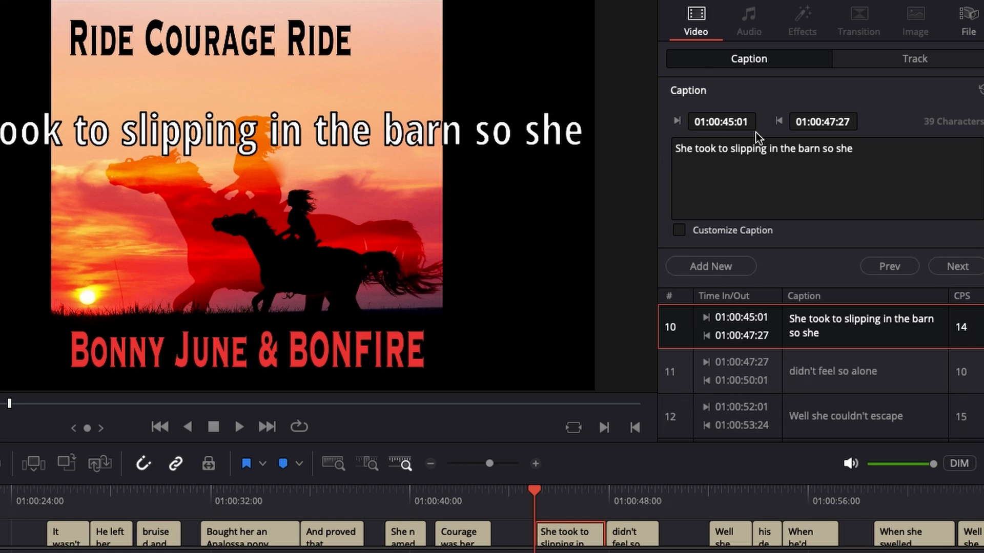
{"action": "left_click", "coordinate": [767, 149]}
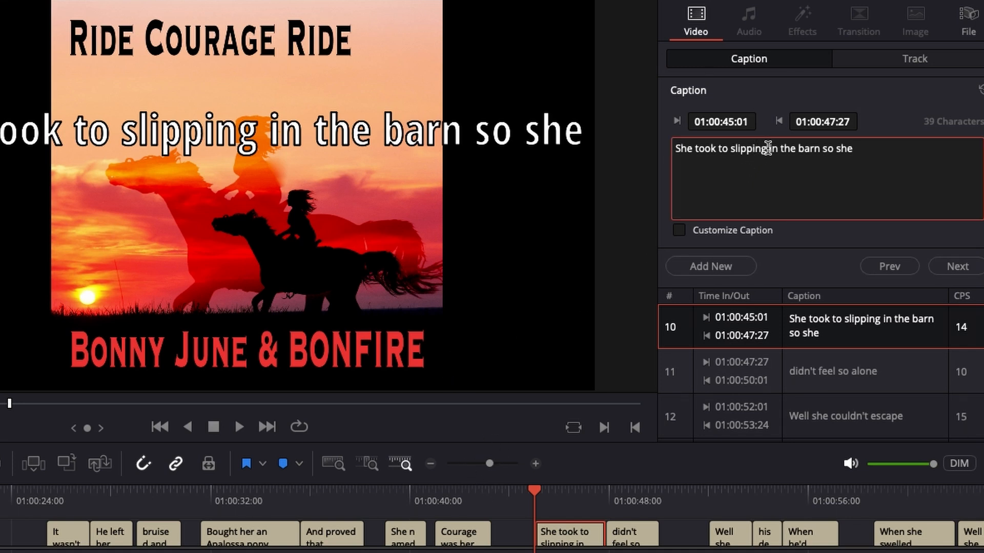
{"action": "key", "text": "Return"}
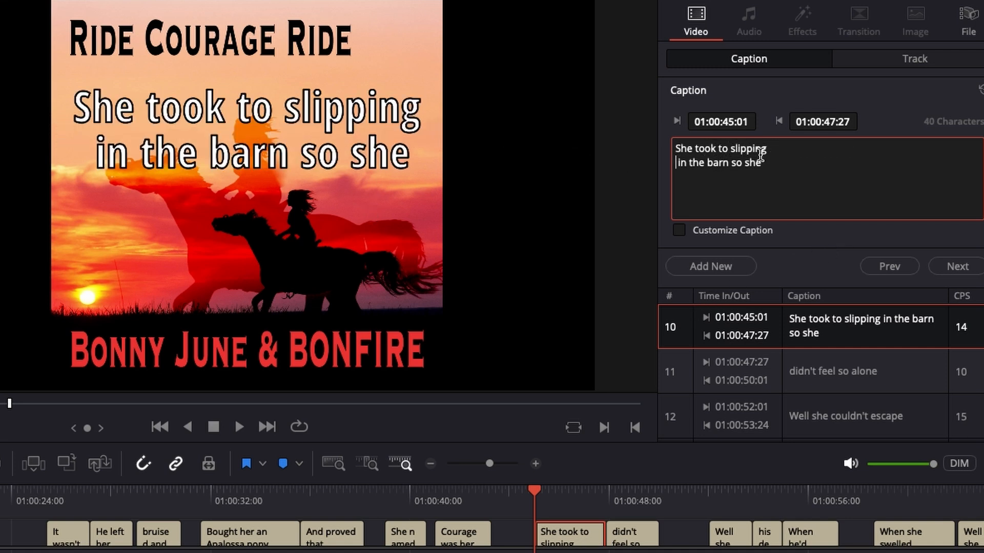
- Correct the word "slipping" to "sleeping" in the subtitle about the barn
{"action": "left_click", "coordinate": [747, 149]}
{"action": "key", "text": "BackSpace"}
{"action": "key", "text": "BackSpace"}
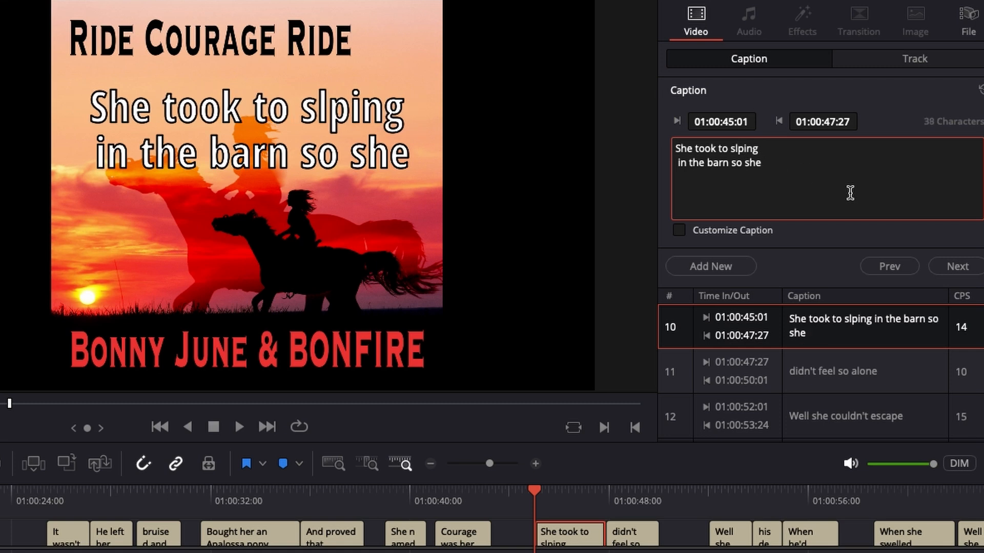
{"action": "key", "text": "BackSpace"}
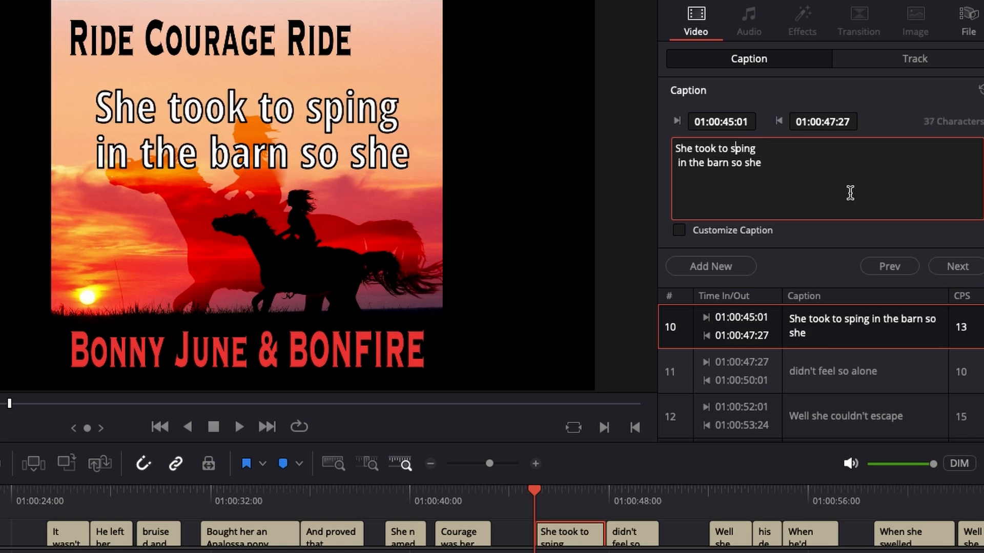
{"action": "type", "text": "lee"}
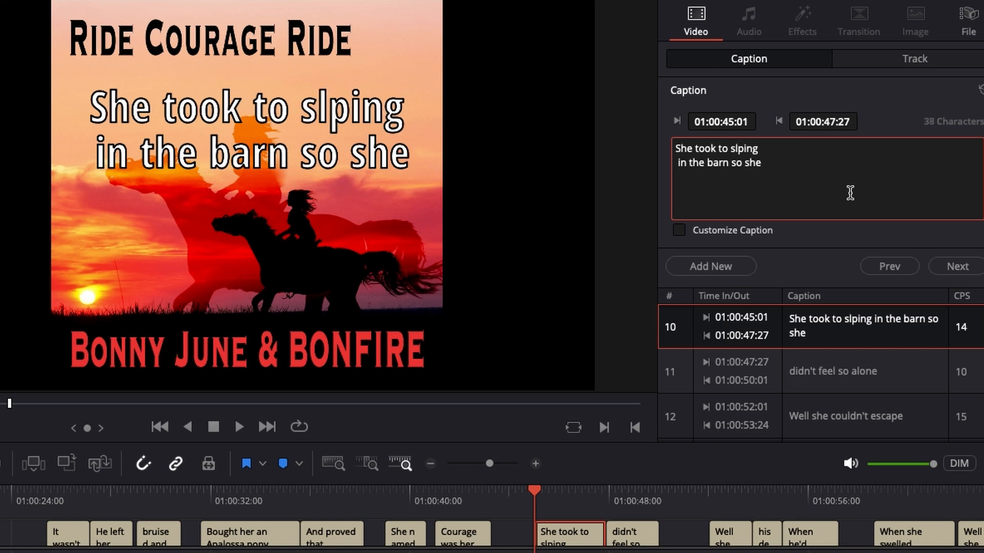
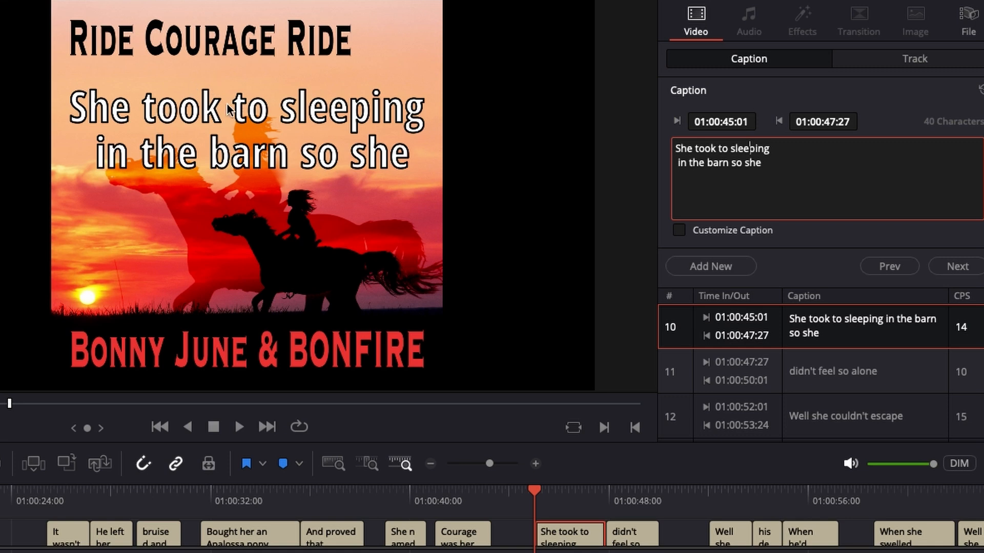
- Select all the subtitle clips and set the subtitle track's Y position to 728 and its zoom to 0.860
{"action": "left_click", "coordinate": [905, 61]}
{"action": "scroll", "coordinate": [788, 246], "scroll_direction": "down", "scroll_amount": 3}
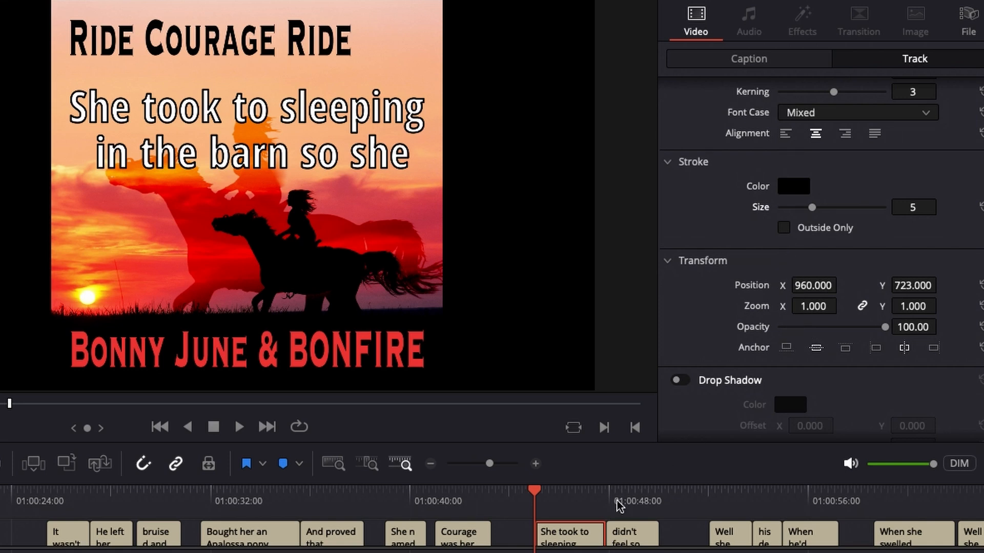
{"action": "key", "text": "super+minus"}
{"action": "key", "text": "super+minus"}
{"action": "key", "text": "super+minus"}
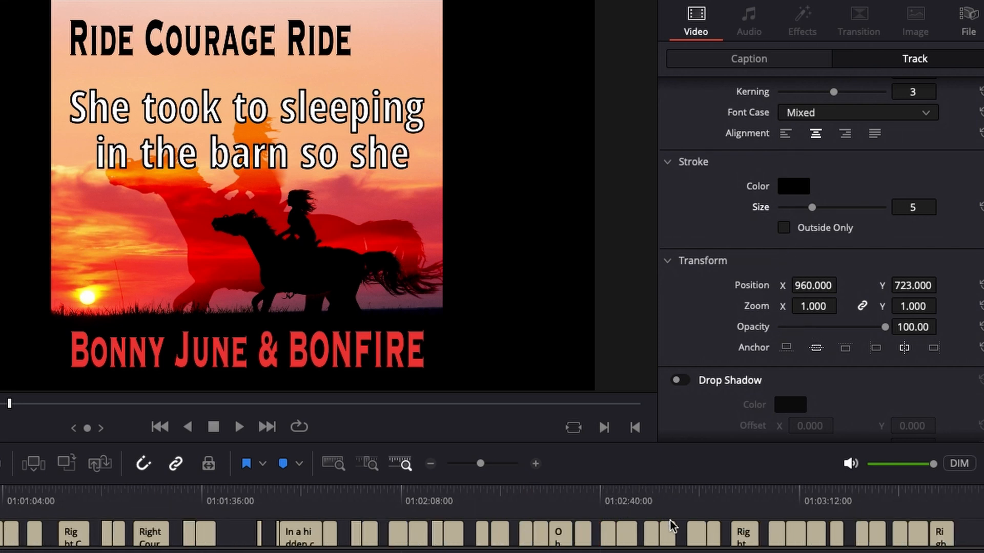
{"action": "left_click_drag", "start_coordinate": [313, 528], "coordinate": [0, 540]}
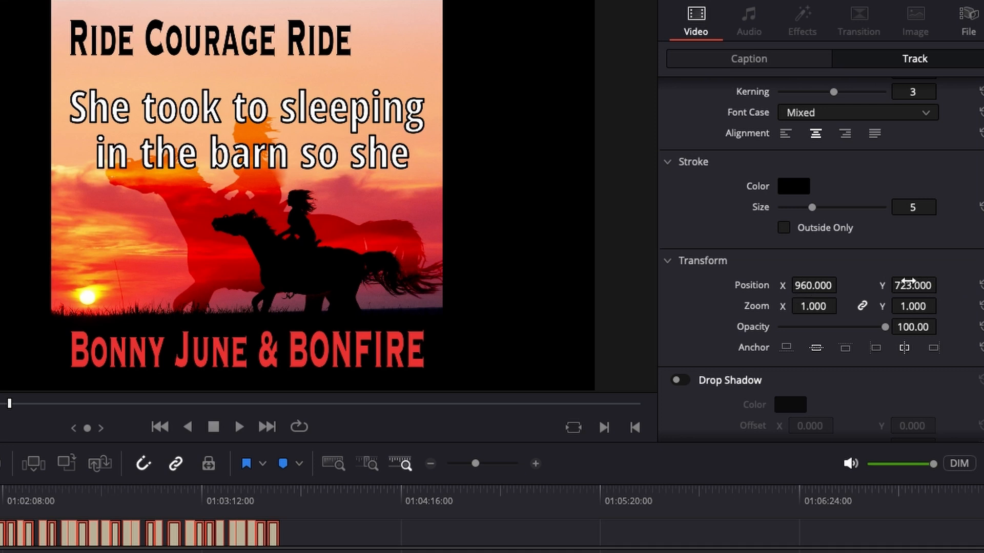
{"action": "left_click_drag", "start_coordinate": [902, 285], "coordinate": [940, 285]}
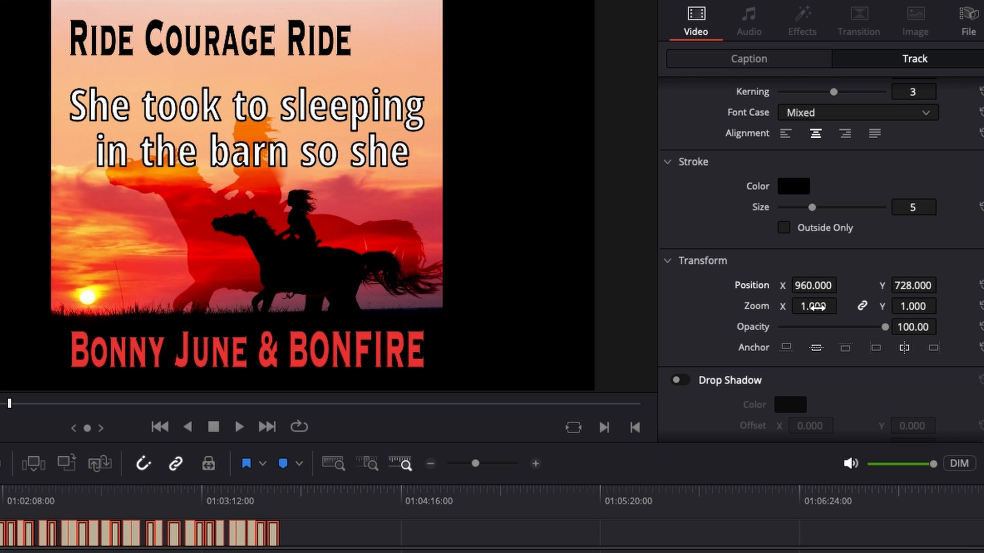
{"action": "mouse_move", "coordinate": [814, 306]}
{"action": "left_mouse_down"}
{"action": "mouse_move", "coordinate": [784, 306]}
{"action": "mouse_move", "coordinate": [805, 306]}
{"action": "left_mouse_up"}
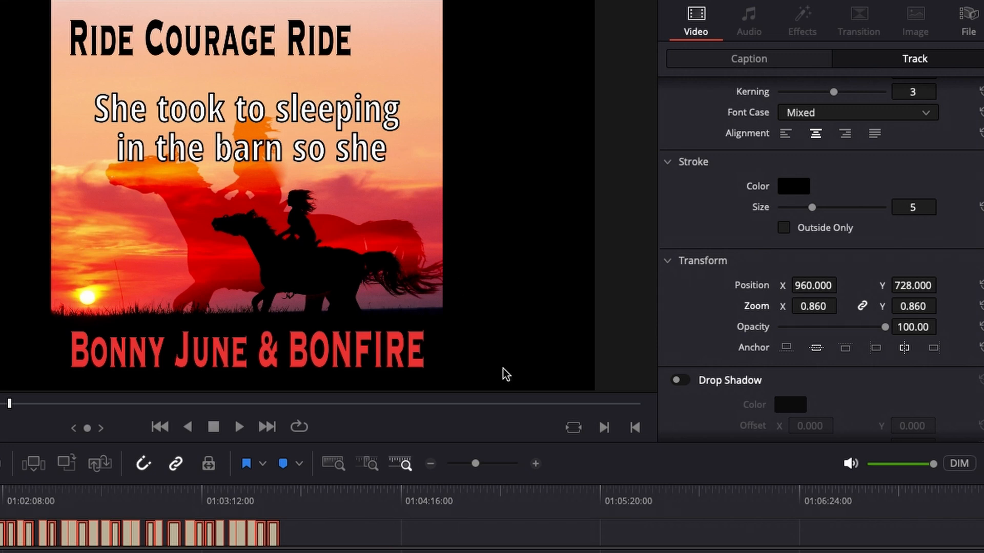
- Remove the outline from the subtitle text by setting the track's stroke size to 0
{"action": "scroll", "coordinate": [746, 281], "scroll_direction": "down", "scroll_amount": 2}
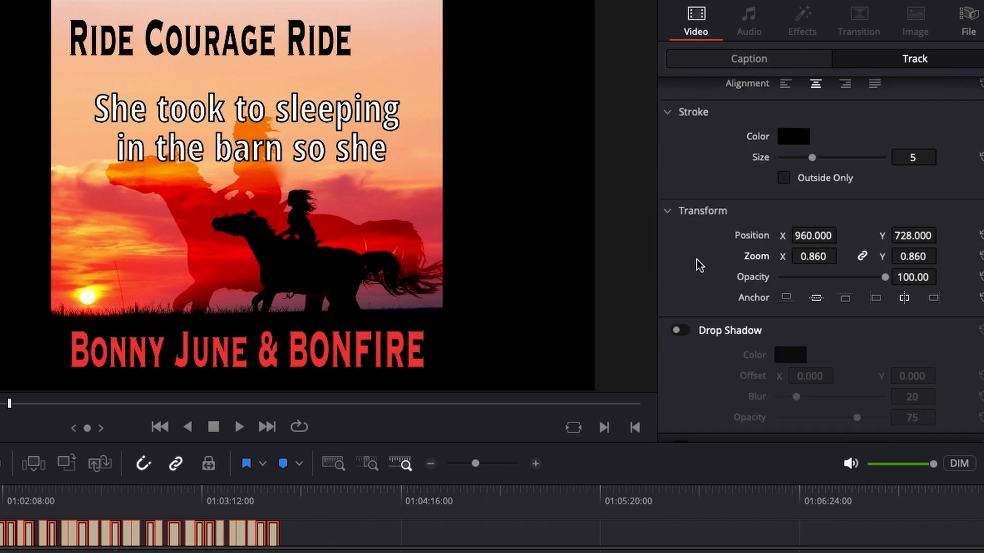
{"action": "scroll", "coordinate": [696, 265], "scroll_direction": "down", "scroll_amount": 2}
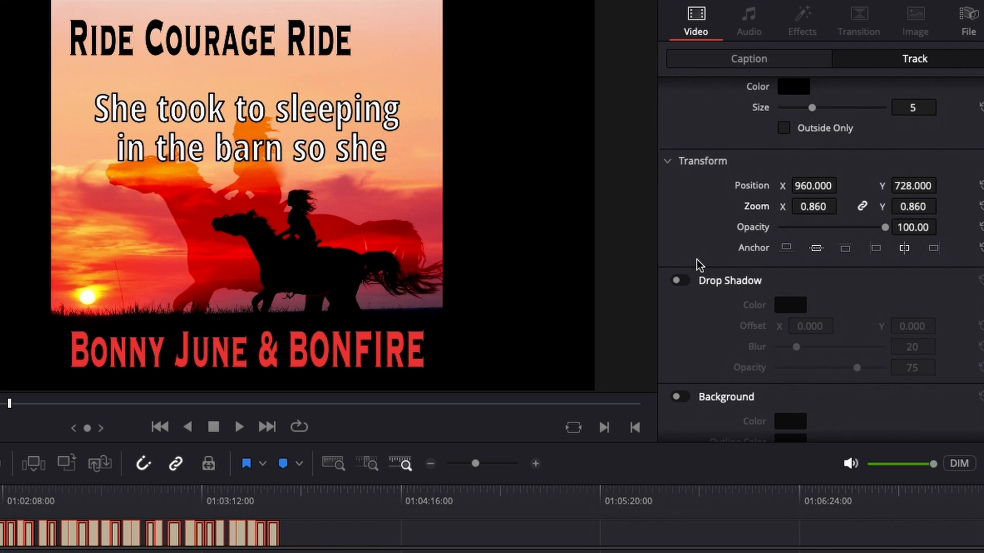
{"action": "scroll", "coordinate": [696, 265], "scroll_direction": "down", "scroll_amount": 2}
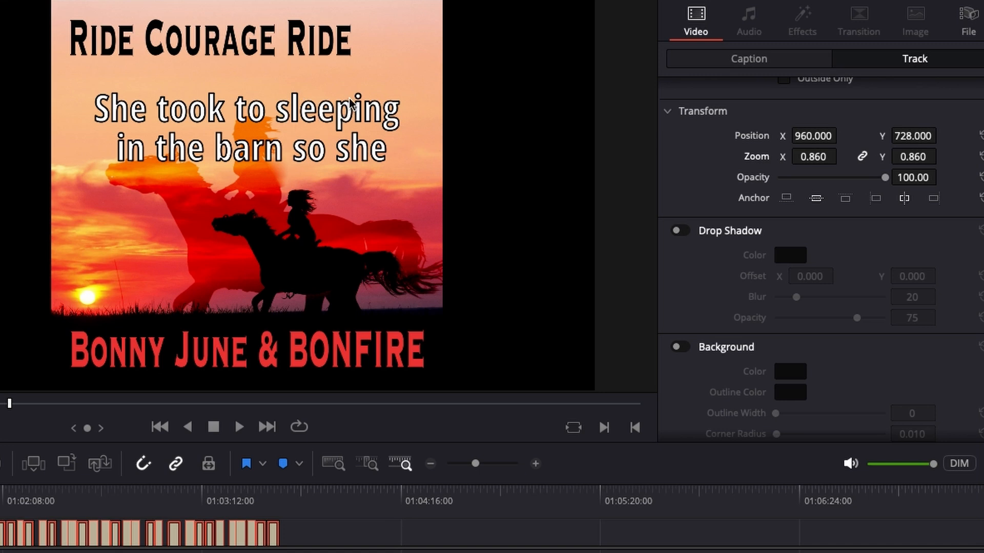
{"action": "scroll", "coordinate": [705, 213], "scroll_direction": "up", "scroll_amount": 6}
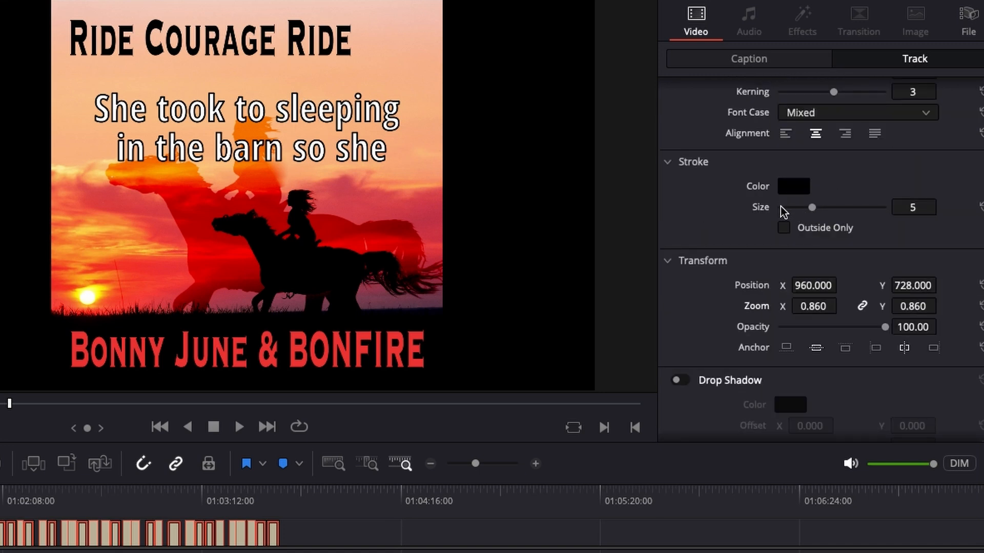
{"action": "left_click_drag", "start_coordinate": [812, 209], "coordinate": [764, 218]}
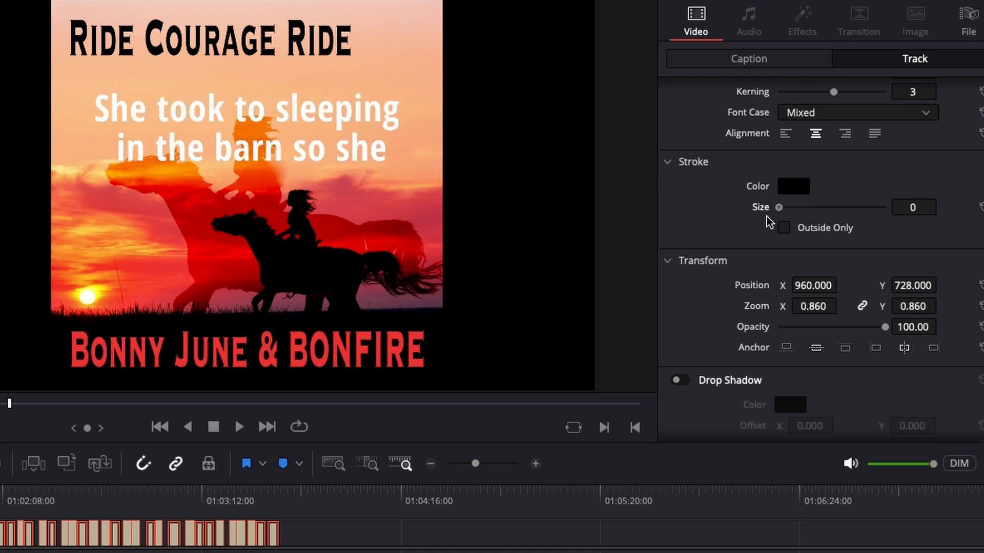
- Enable a drop shadow on the subtitle track with X offset 7, blur 1 and opacity 71
{"action": "scroll", "coordinate": [798, 278], "scroll_direction": "down", "scroll_amount": 3}
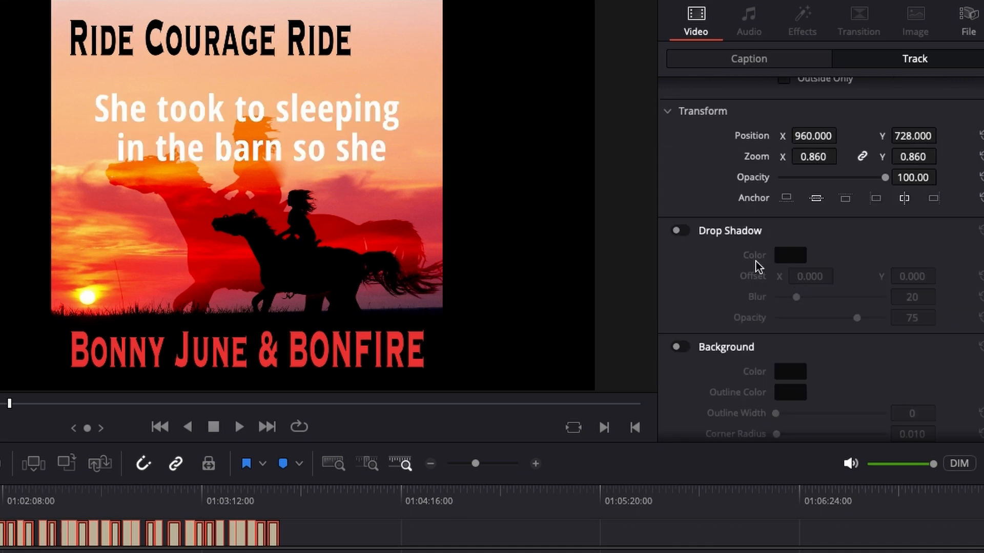
{"action": "left_click", "coordinate": [678, 231]}
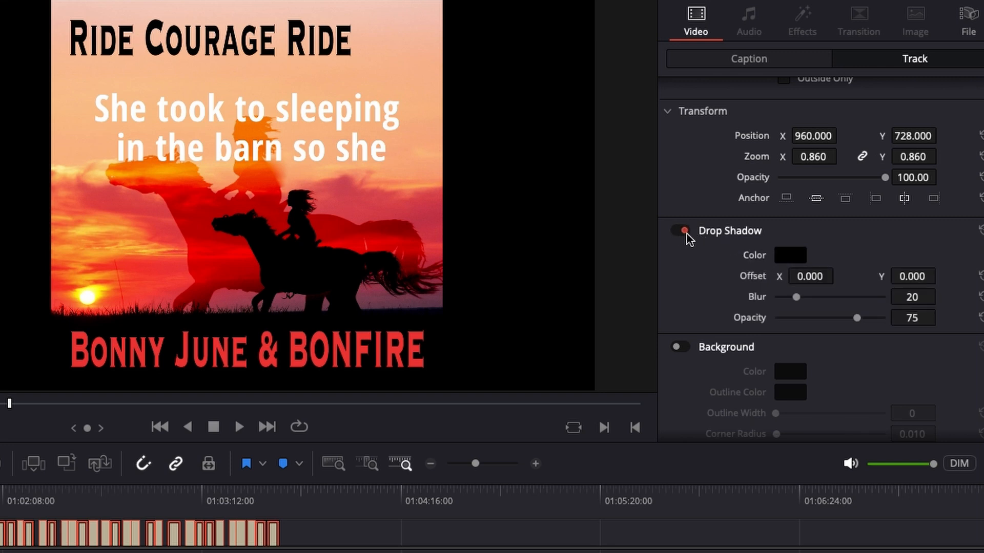
{"action": "left_click", "coordinate": [684, 232]}
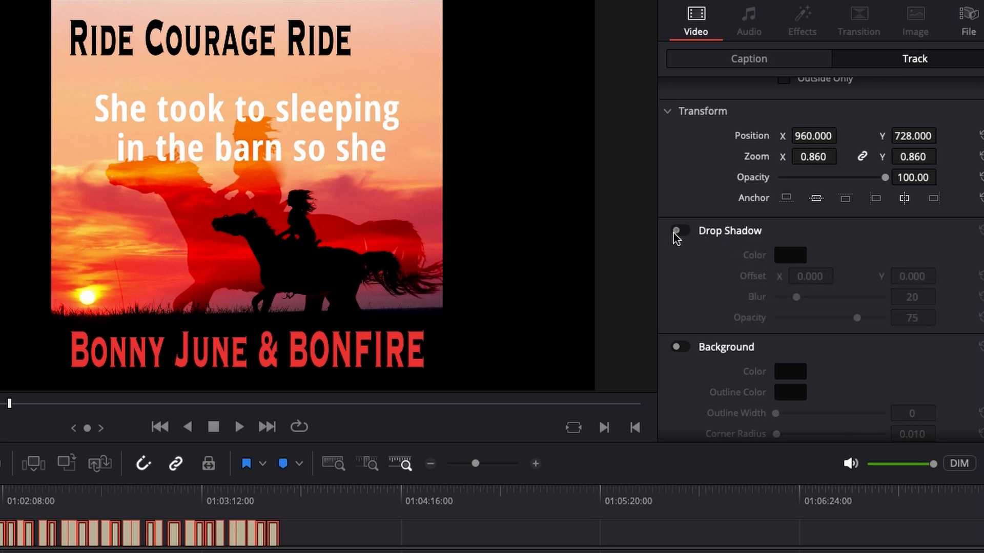
{"action": "left_click", "coordinate": [677, 233]}
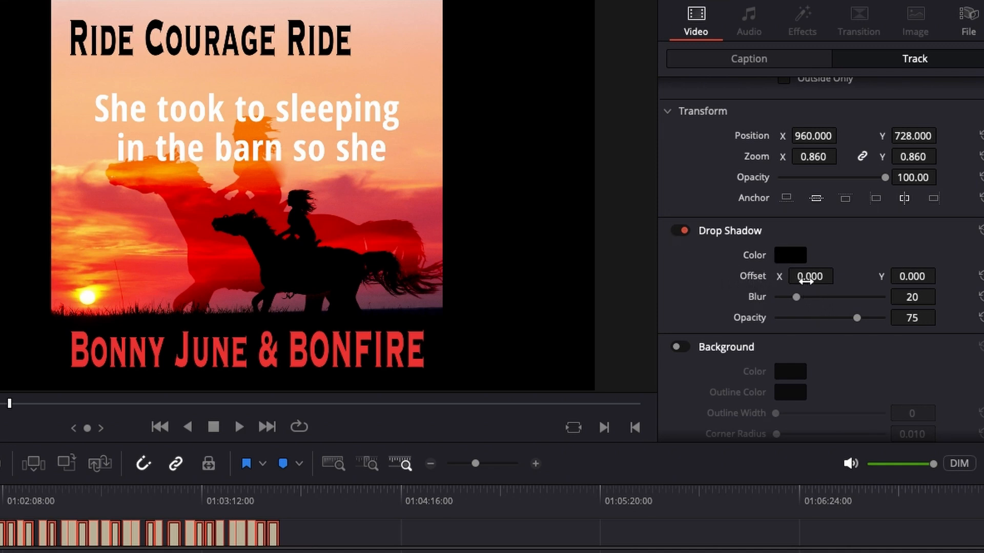
{"action": "left_click_drag", "start_coordinate": [809, 277], "coordinate": [839, 276]}
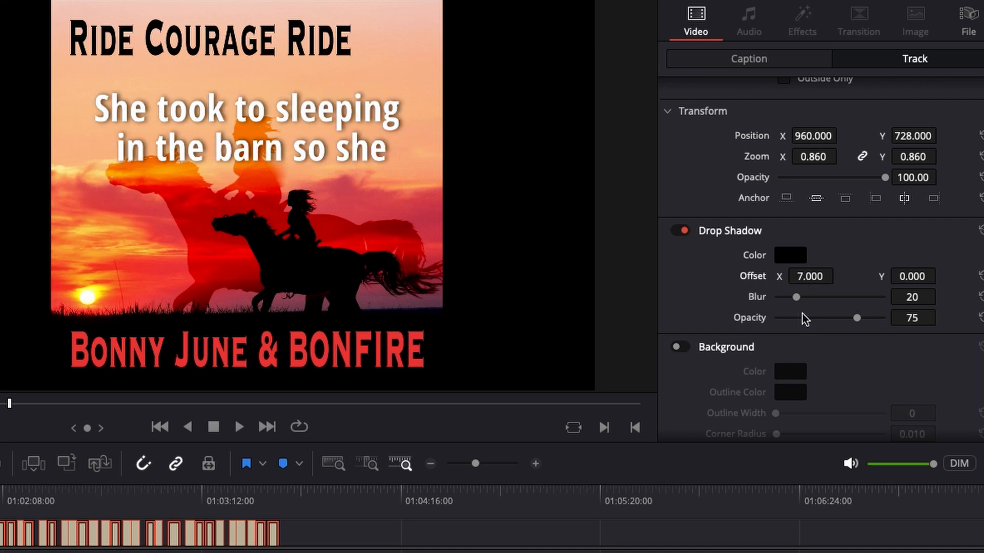
{"action": "left_click_drag", "start_coordinate": [797, 297], "coordinate": [776, 311]}
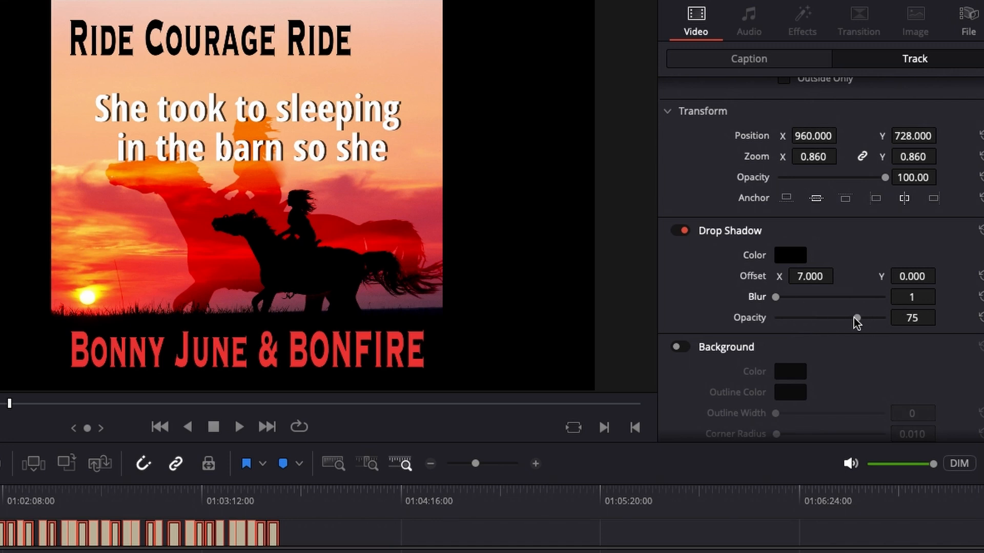
{"action": "mouse_move", "coordinate": [857, 319]}
{"action": "left_mouse_down"}
{"action": "mouse_move", "coordinate": [800, 325]}
{"action": "mouse_move", "coordinate": [903, 318]}
{"action": "mouse_move", "coordinate": [689, 329]}
{"action": "mouse_move", "coordinate": [832, 328]}
{"action": "mouse_move", "coordinate": [742, 350]}
{"action": "mouse_move", "coordinate": [878, 319]}
{"action": "mouse_move", "coordinate": [751, 323]}
{"action": "mouse_move", "coordinate": [852, 324]}
{"action": "left_mouse_up"}
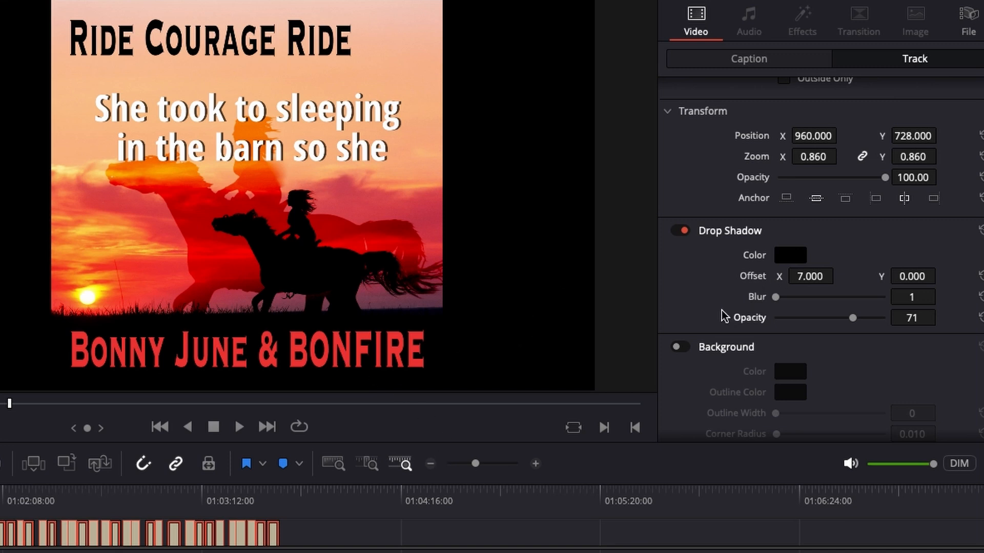
- Enable a background behind the subtitles and change its color to blue
{"action": "scroll", "coordinate": [717, 309], "scroll_direction": "down", "scroll_amount": 2}
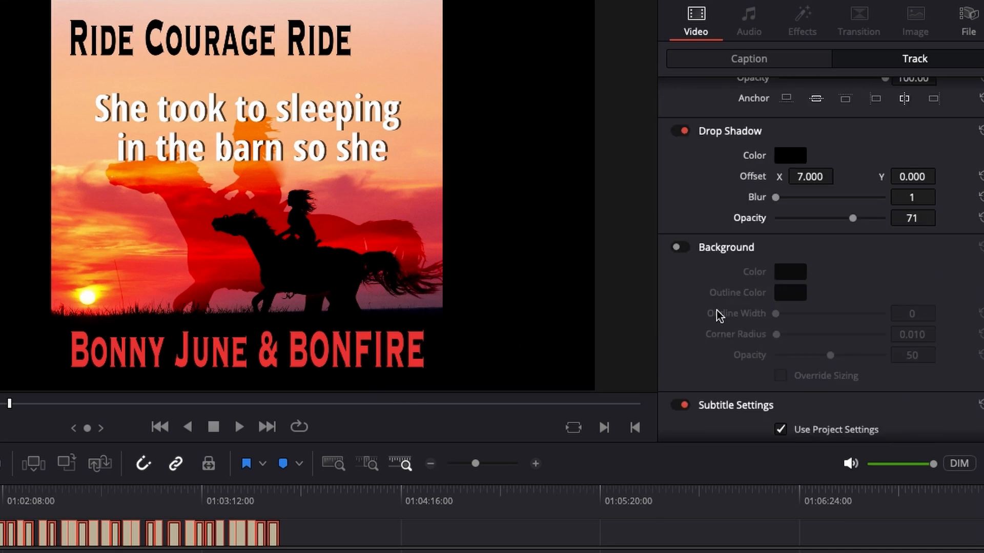
{"action": "left_click", "coordinate": [682, 248]}
{"action": "left_click", "coordinate": [683, 248]}
{"action": "left_click", "coordinate": [677, 248]}
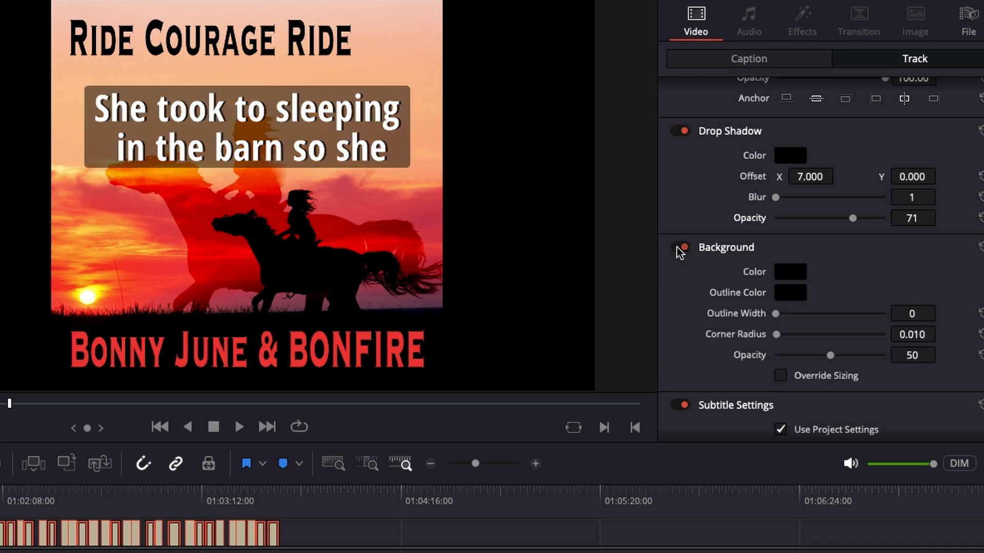
{"action": "left_click", "coordinate": [784, 277]}
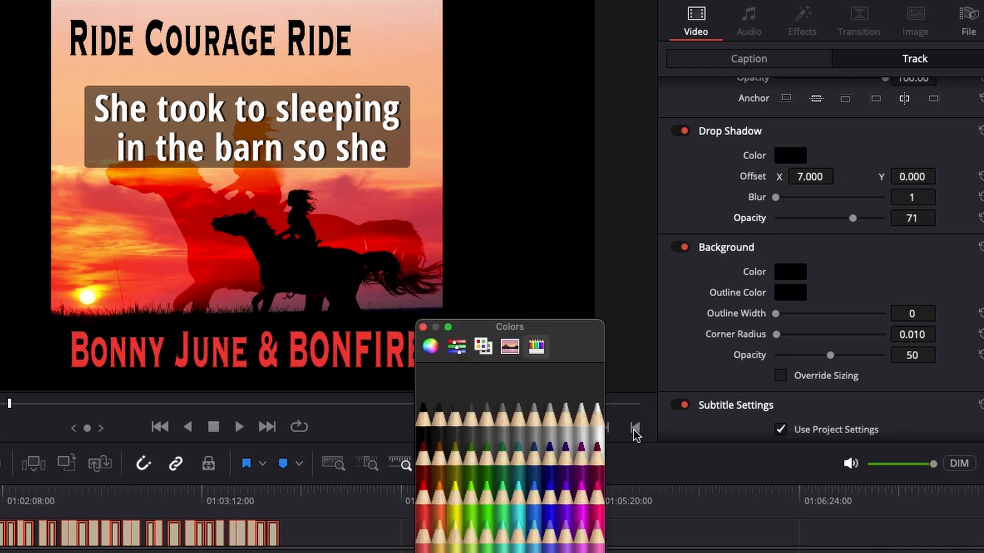
{"action": "left_click", "coordinate": [551, 495]}
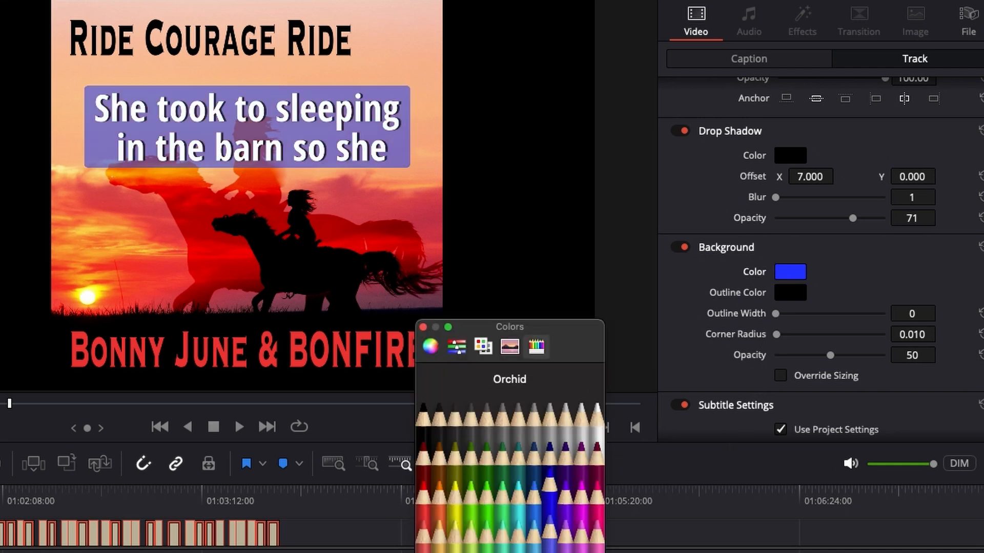
{"action": "left_click", "coordinate": [579, 552]}
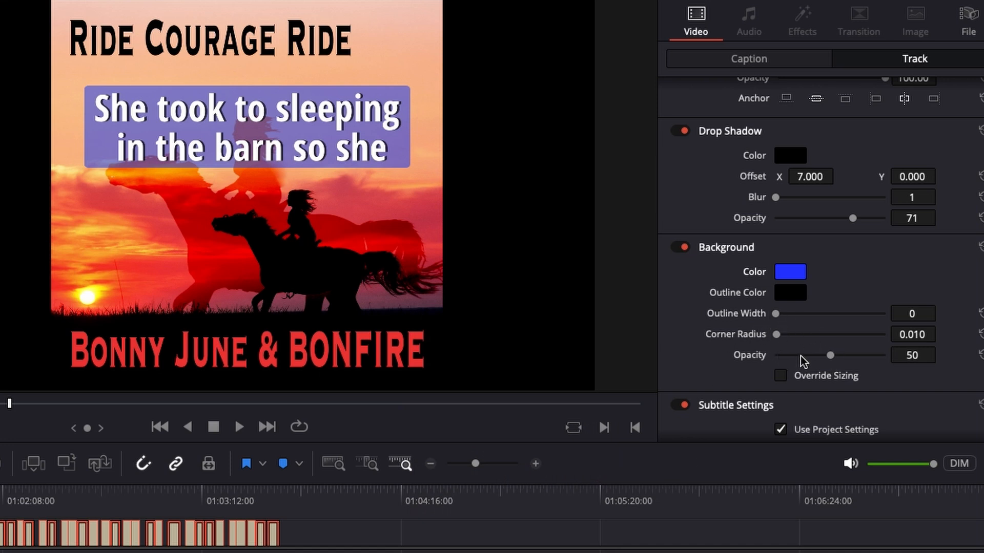
- Set the subtitle background's opacity to 46, outline width to 0 and corner radius to 0.115
{"action": "left_click_drag", "start_coordinate": [830, 356], "coordinate": [898, 365]}
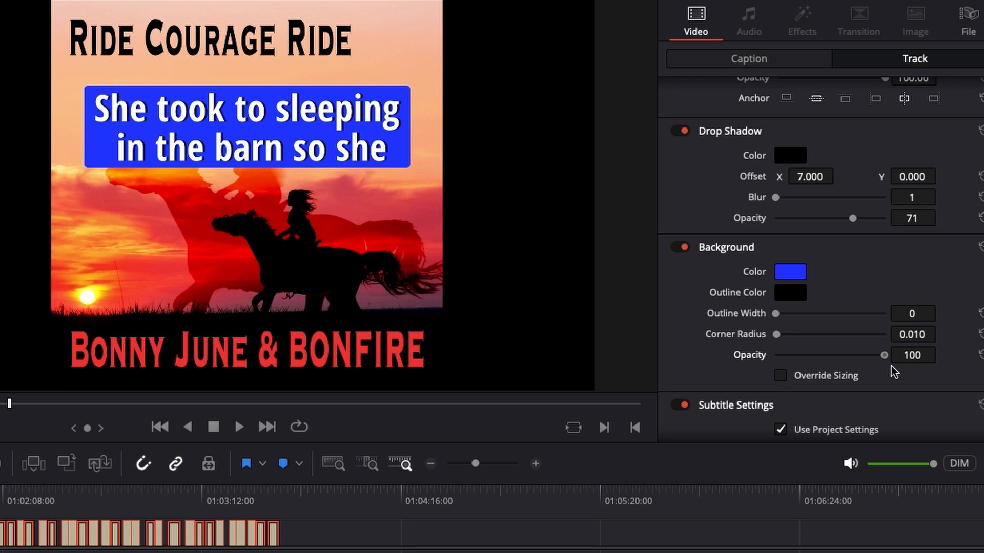
{"action": "left_click_drag", "start_coordinate": [892, 359], "coordinate": [826, 385]}
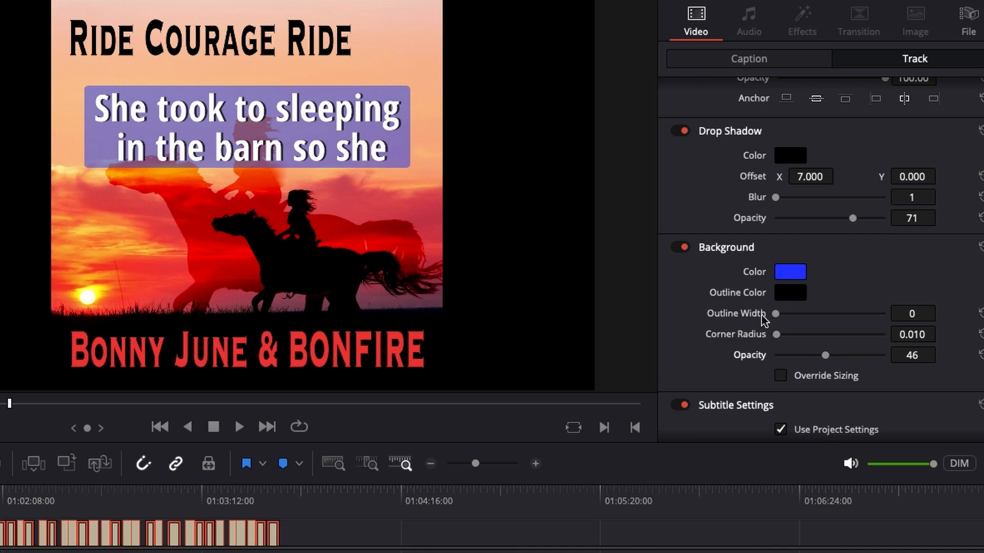
{"action": "left_click_drag", "start_coordinate": [777, 316], "coordinate": [809, 326]}
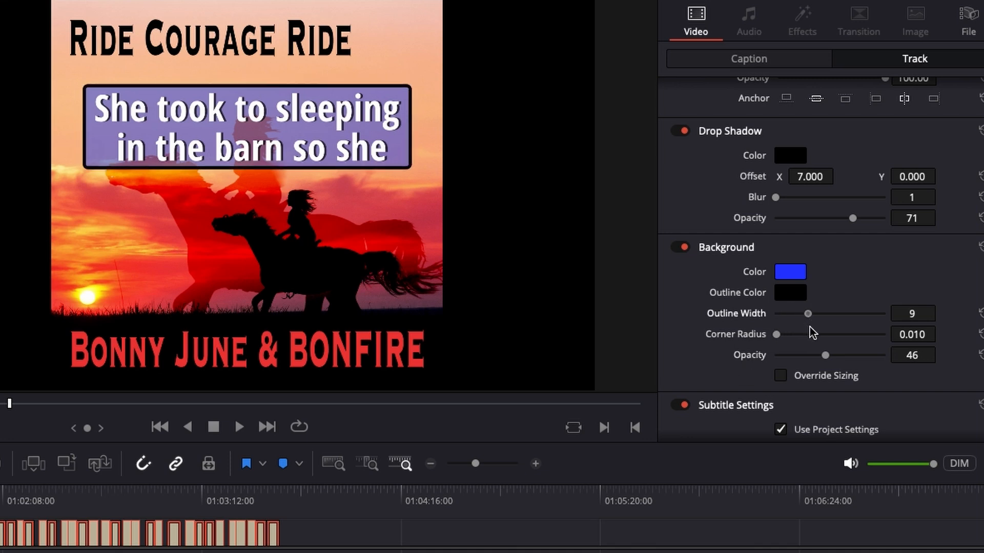
{"action": "left_click_drag", "start_coordinate": [809, 329], "coordinate": [755, 335]}
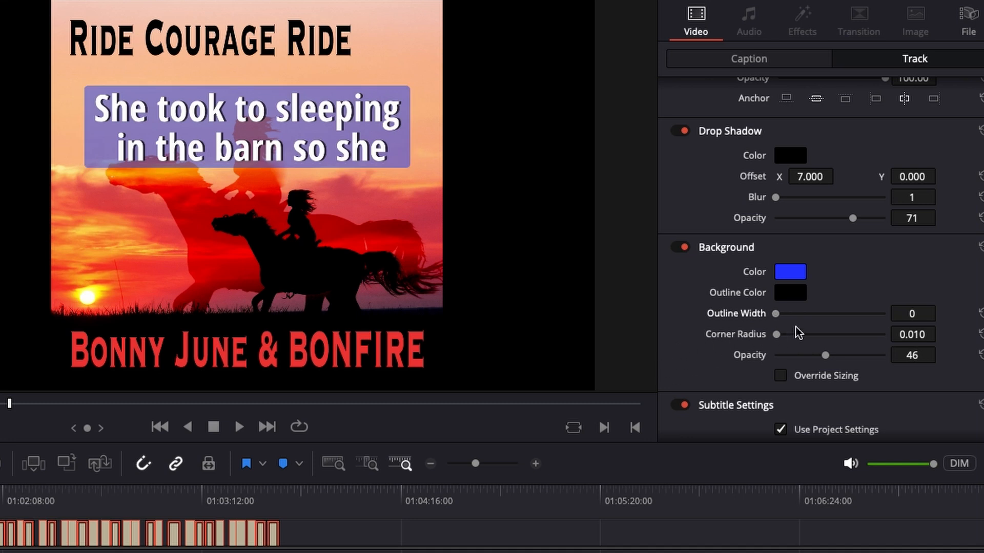
{"action": "scroll", "coordinate": [810, 331], "scroll_direction": "down", "scroll_amount": 2}
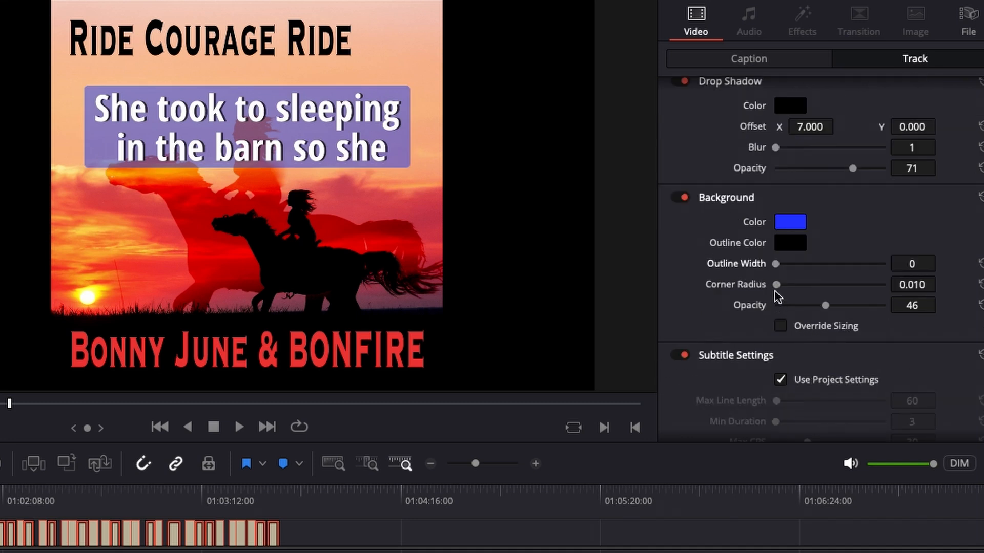
{"action": "left_click_drag", "start_coordinate": [776, 285], "coordinate": [789, 310]}
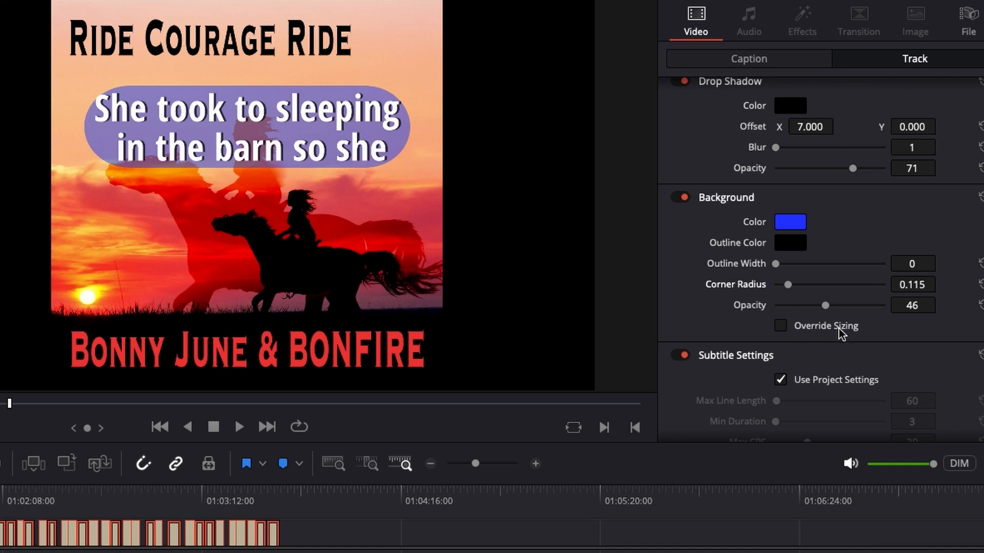
- Override the subtitle background's sizing with a width of 0.504 and a height of 0.229
{"action": "left_click", "coordinate": [780, 326]}
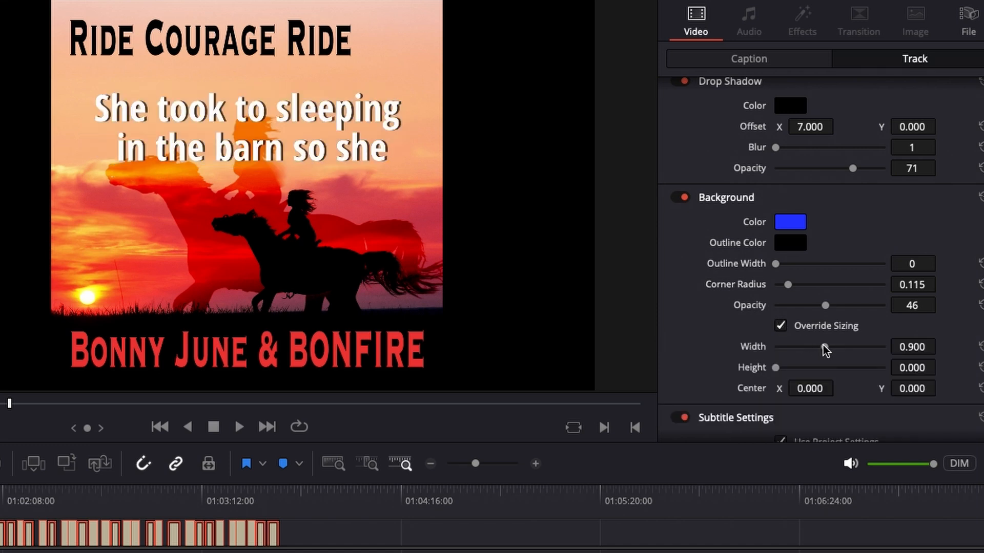
{"action": "left_click_drag", "start_coordinate": [824, 350], "coordinate": [844, 353]}
{"action": "left_click_drag", "start_coordinate": [853, 351], "coordinate": [845, 353]}
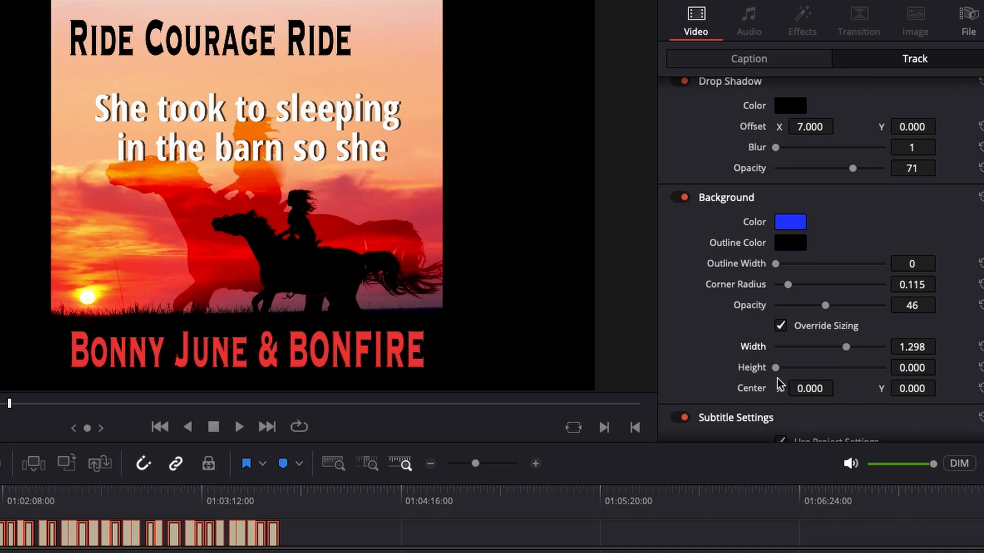
{"action": "left_click_drag", "start_coordinate": [775, 367], "coordinate": [787, 371]}
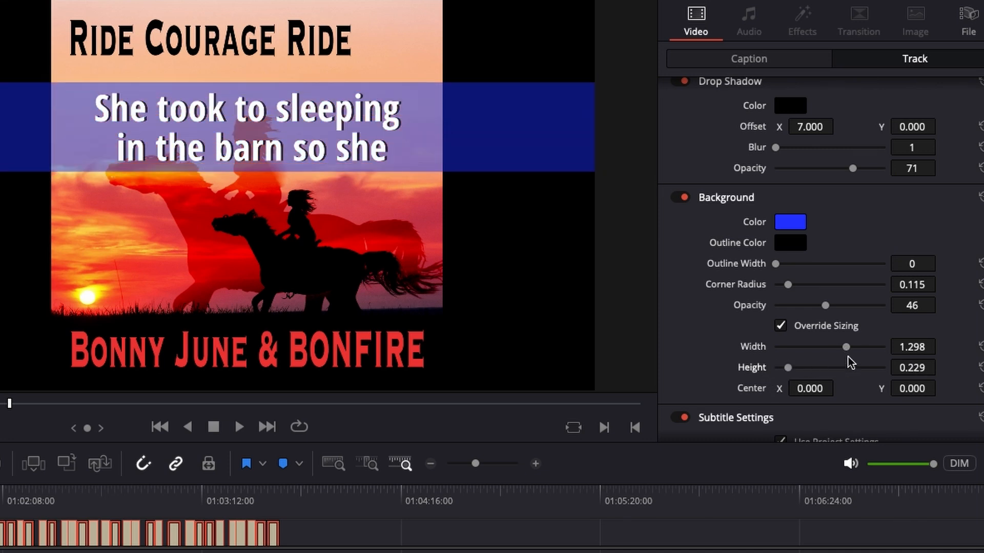
{"action": "left_click_drag", "start_coordinate": [848, 352], "coordinate": [805, 364]}
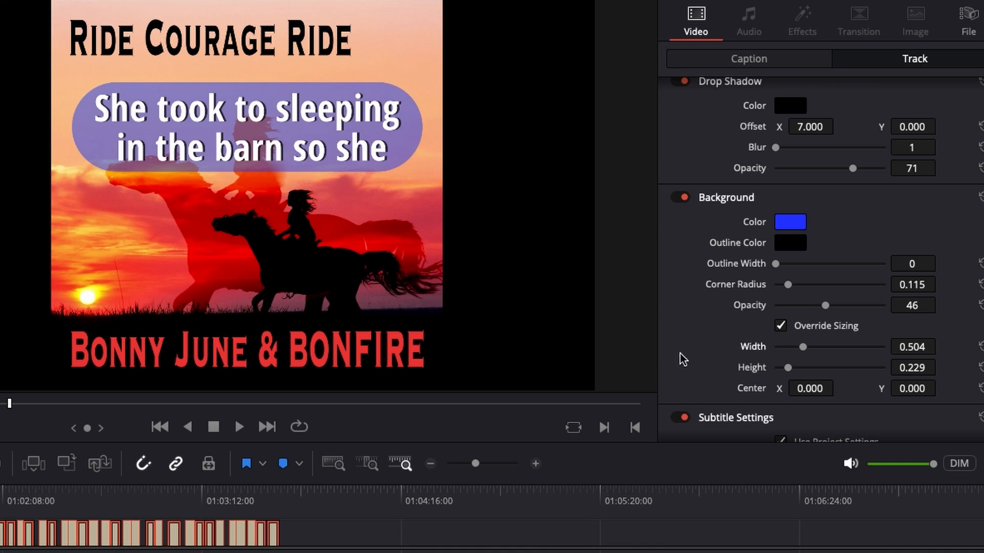
{"action": "scroll", "coordinate": [683, 360], "scroll_direction": "down", "scroll_amount": 3}
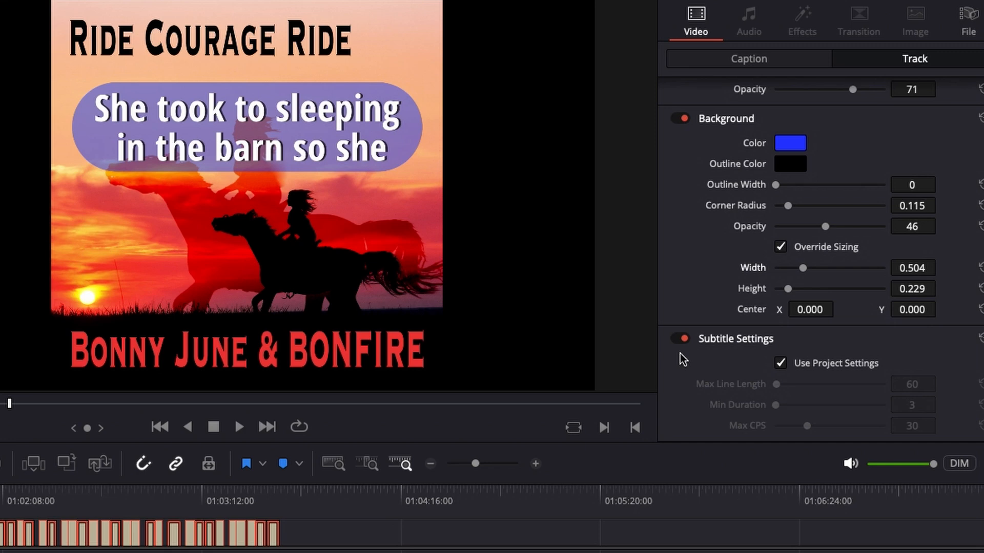
{"action": "scroll", "coordinate": [683, 360], "scroll_direction": "up", "scroll_amount": 3}
{"action": "scroll", "coordinate": [683, 360], "scroll_direction": "up", "scroll_amount": 15}
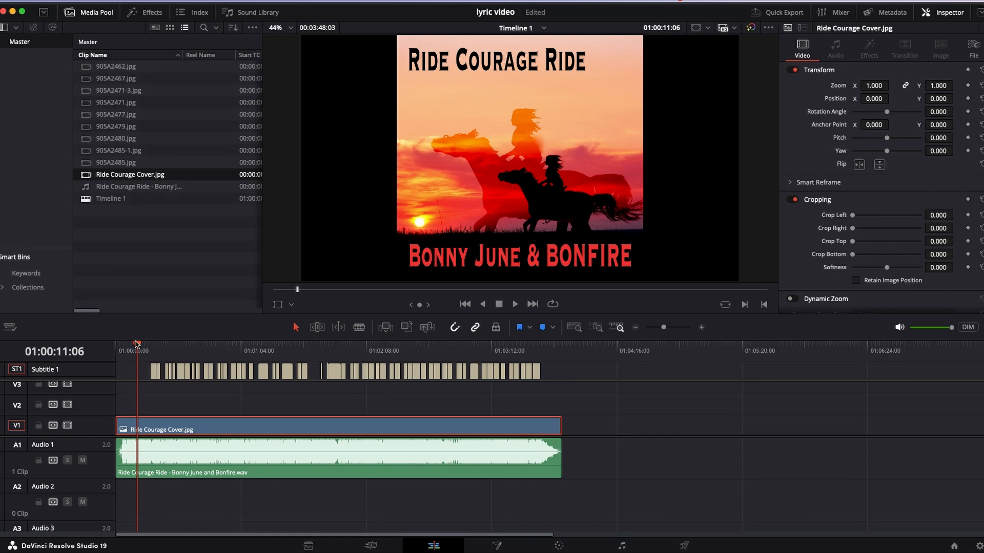
- Select all the subtitles on the subtitle track and turn off their background
{"action": "left_click_drag", "start_coordinate": [138, 345], "coordinate": [117, 347]}
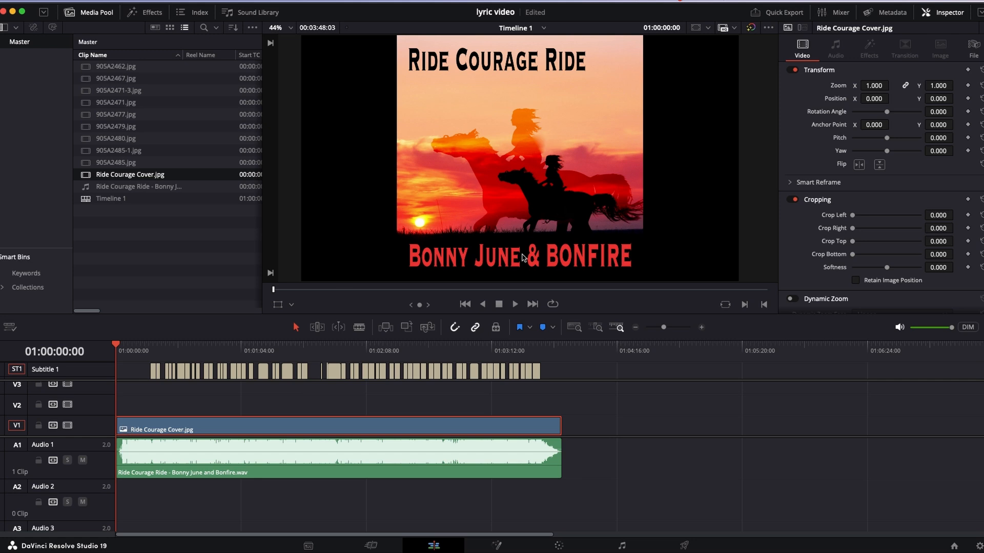
{"action": "left_click_drag", "start_coordinate": [170, 353], "coordinate": [178, 354]}
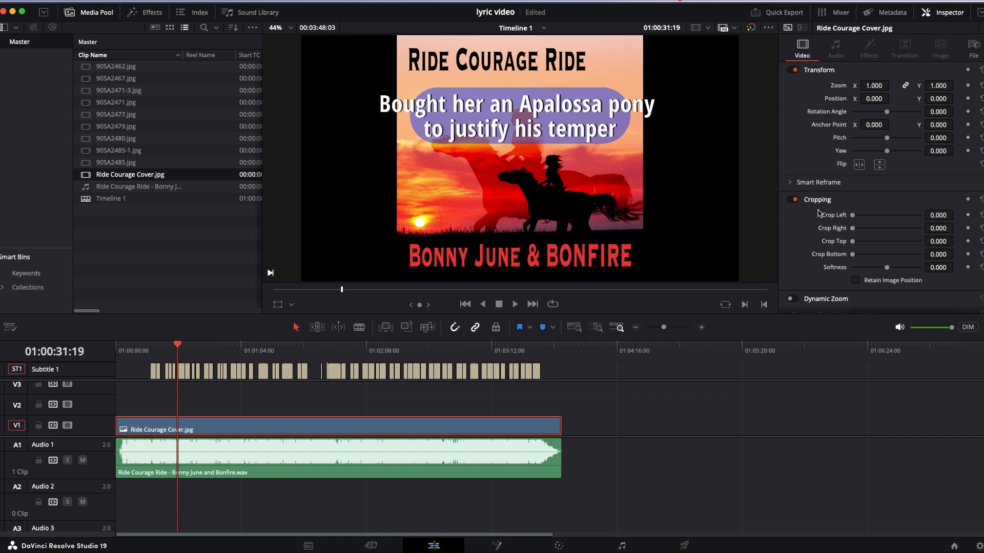
{"action": "scroll", "coordinate": [819, 213], "scroll_direction": "down", "scroll_amount": 2}
{"action": "scroll", "coordinate": [819, 213], "scroll_direction": "down", "scroll_amount": 4}
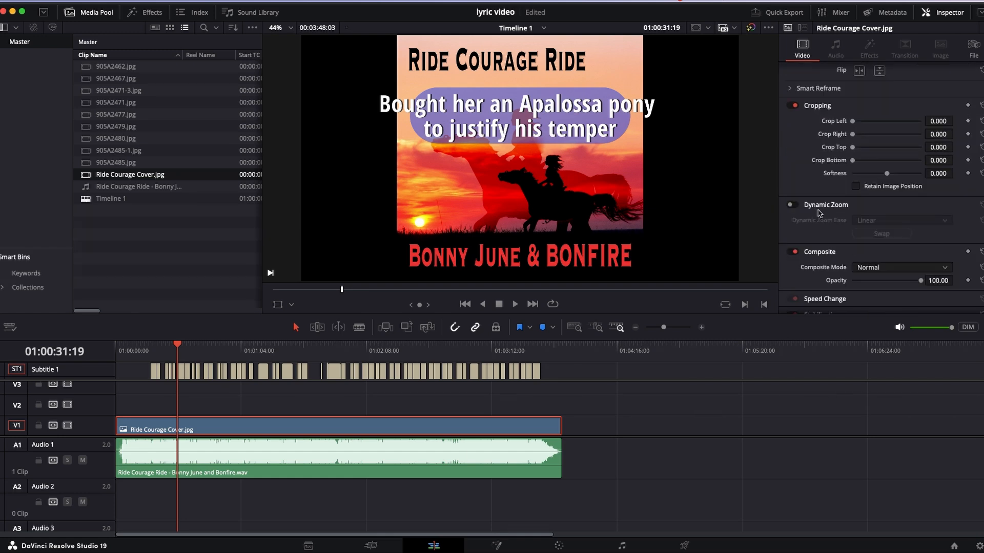
{"action": "scroll", "coordinate": [819, 213], "scroll_direction": "down", "scroll_amount": 2}
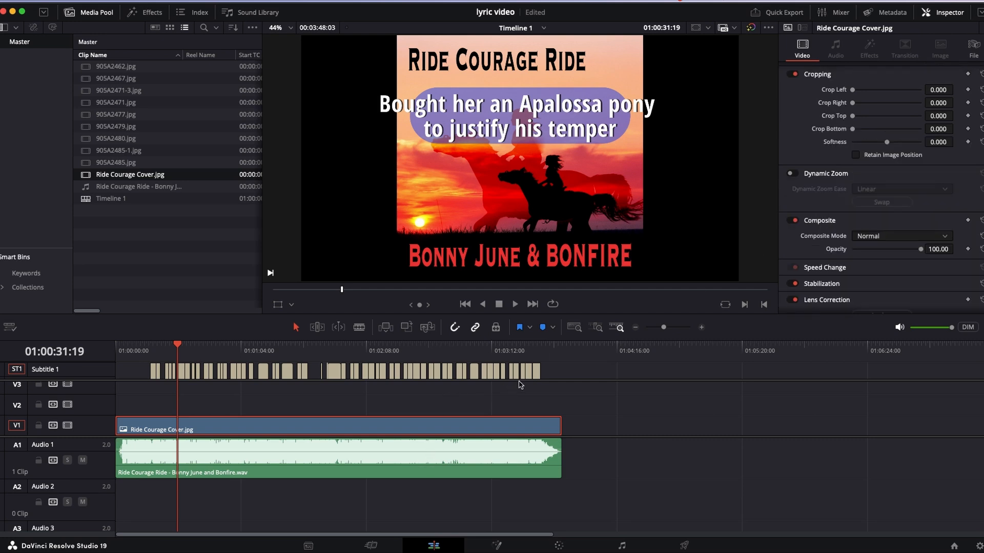
{"action": "left_click_drag", "start_coordinate": [551, 363], "coordinate": [96, 388]}
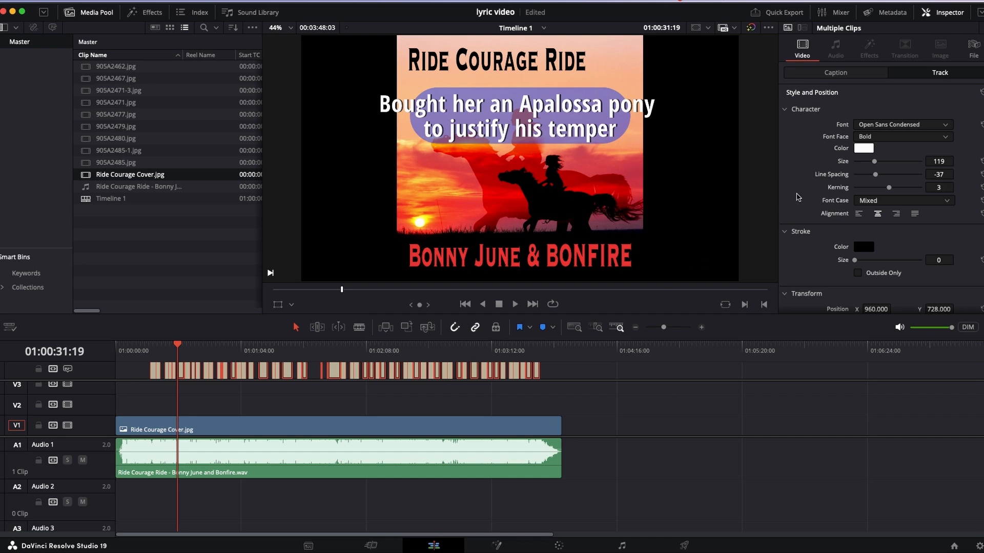
{"action": "scroll", "coordinate": [796, 197], "scroll_direction": "down", "scroll_amount": 4}
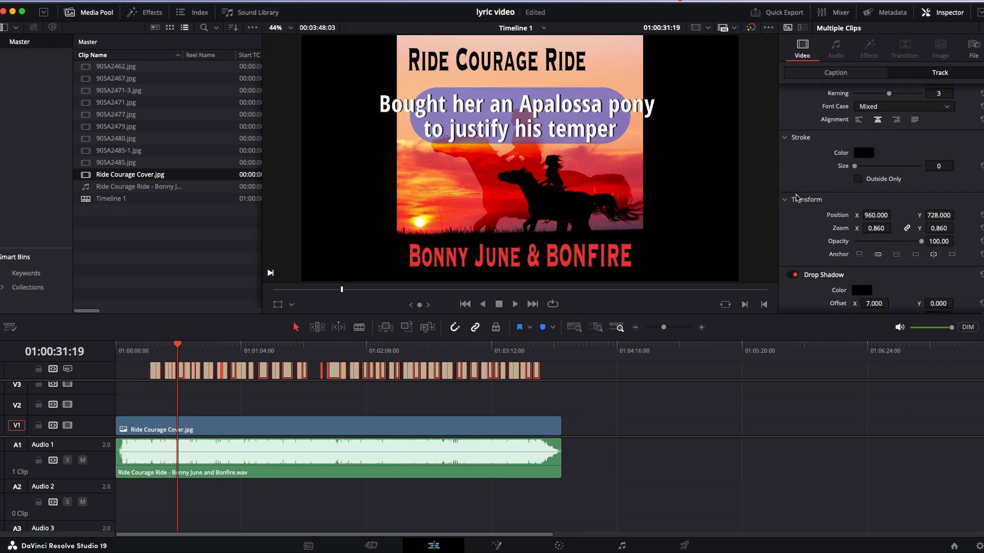
{"action": "scroll", "coordinate": [796, 215], "scroll_direction": "down", "scroll_amount": 4}
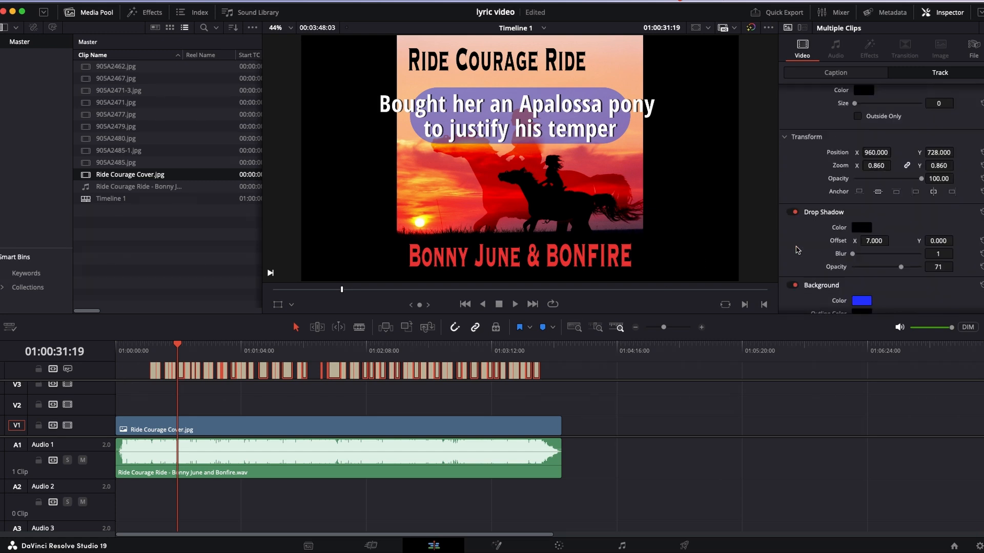
{"action": "left_click", "coordinate": [793, 253]}
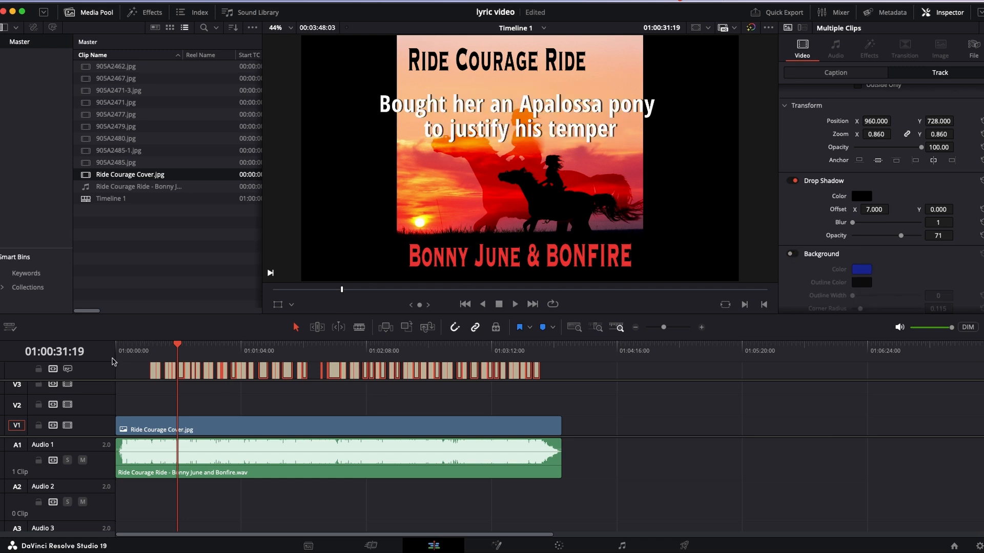
- Add zoom and position keyframes to the cover image at the very start of the timeline
{"action": "left_click_drag", "start_coordinate": [139, 351], "coordinate": [116, 351]}
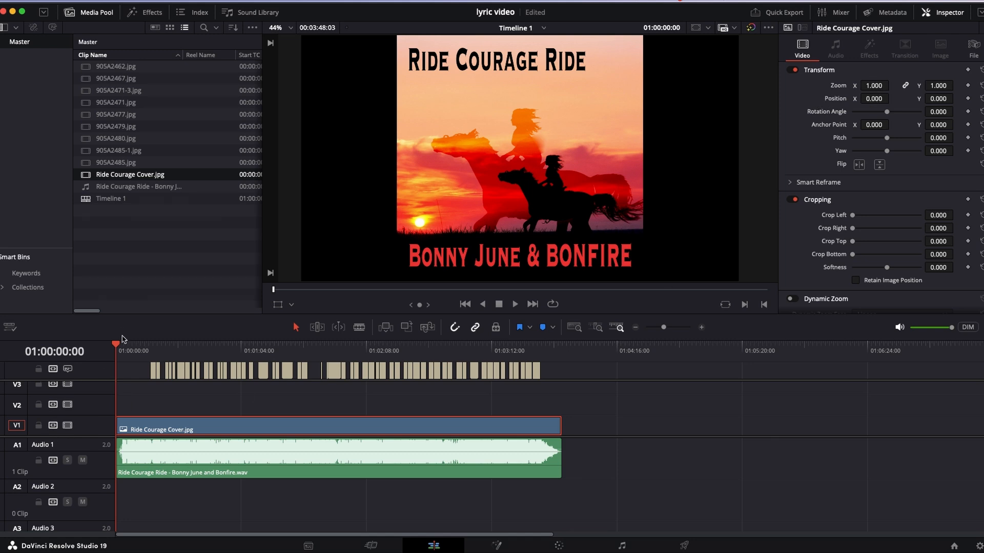
{"action": "mouse_move", "coordinate": [118, 347]}
{"action": "left_mouse_down"}
{"action": "mouse_move", "coordinate": [134, 350]}
{"action": "mouse_move", "coordinate": [123, 357]}
{"action": "mouse_move", "coordinate": [115, 347]}
{"action": "left_mouse_up"}
{"action": "left_click", "coordinate": [123, 348]}
{"action": "left_click_drag", "start_coordinate": [124, 348], "coordinate": [127, 349]}
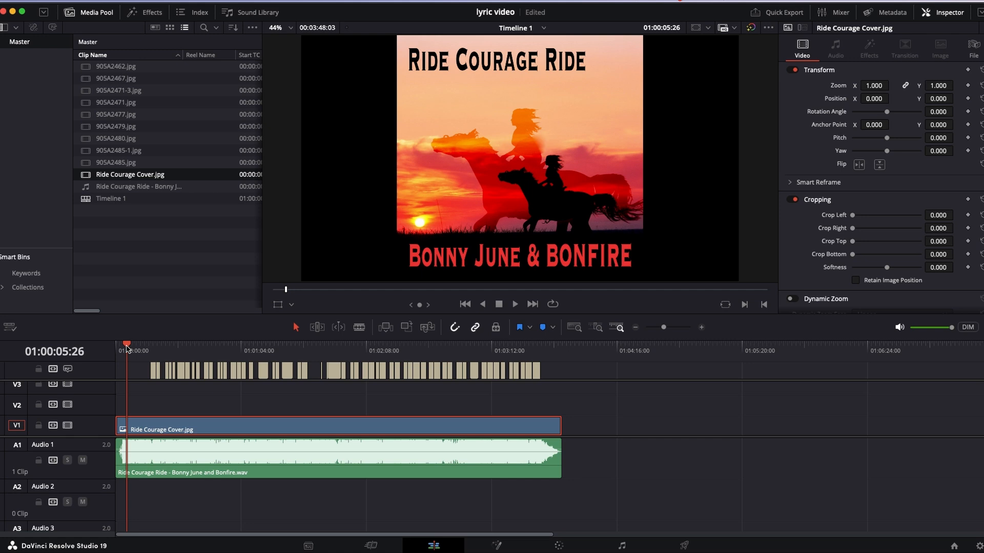
{"action": "key", "text": "Home"}
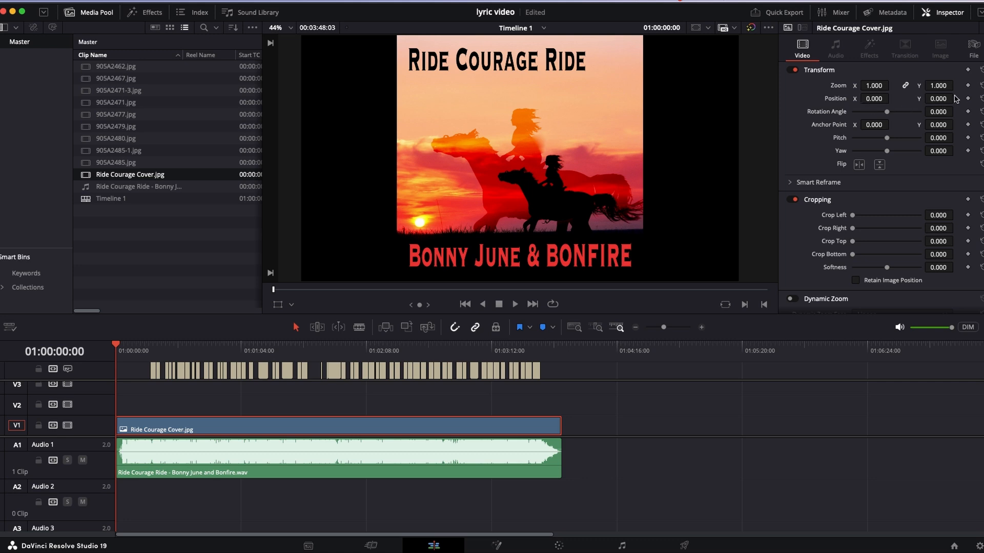
{"action": "left_click", "coordinate": [968, 85]}
{"action": "left_click", "coordinate": [968, 99]}
- At 01:03:37:01, keyframe the cover image with zoom 2.230 and position X -122, Y 62
{"action": "left_click", "coordinate": [533, 348]}
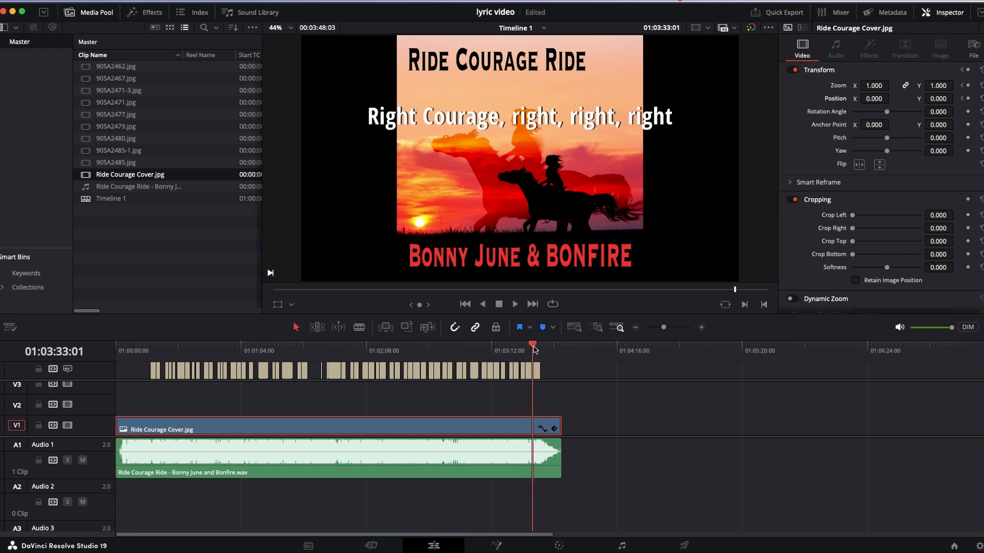
{"action": "left_click_drag", "start_coordinate": [534, 349], "coordinate": [540, 351]}
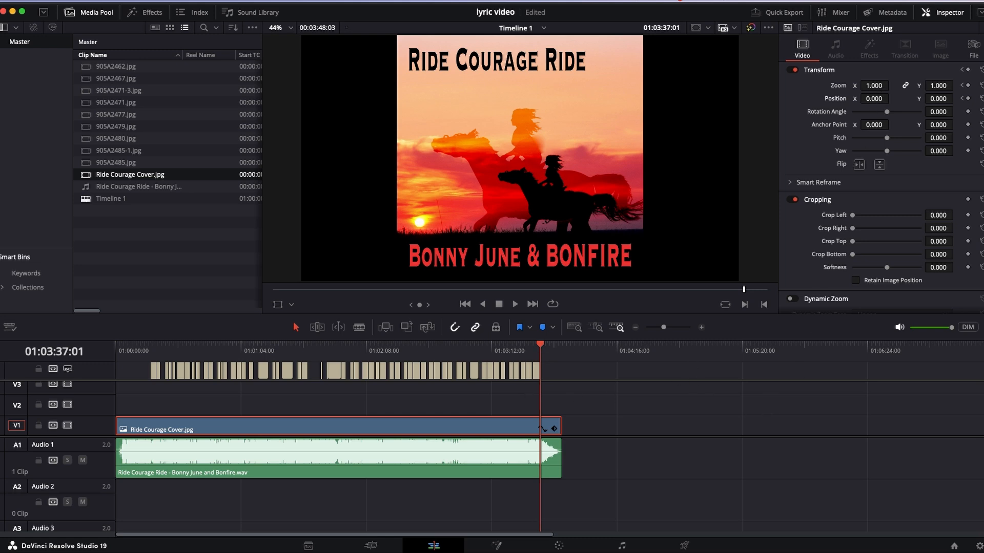
{"action": "left_click_drag", "start_coordinate": [874, 85], "coordinate": [896, 85]}
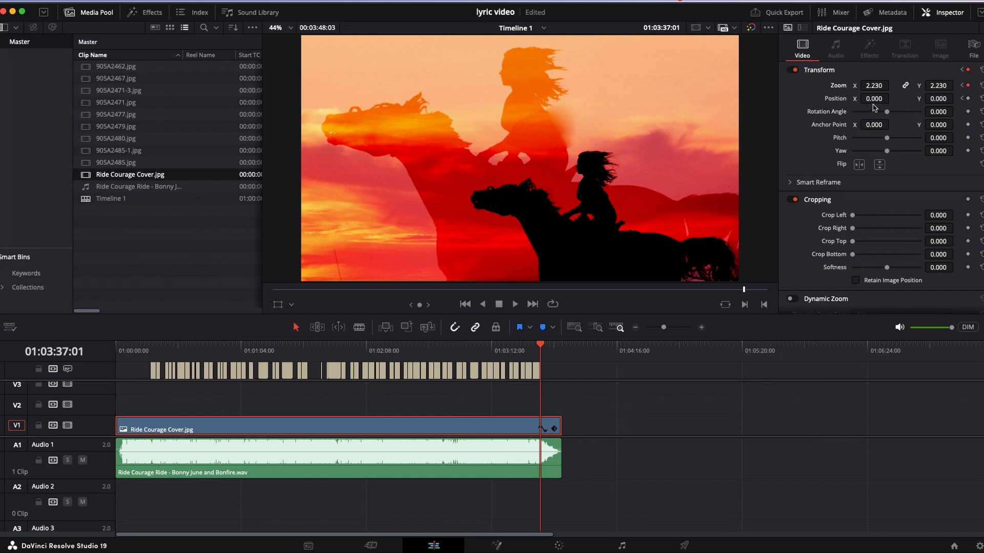
{"action": "left_click_drag", "start_coordinate": [874, 99], "coordinate": [829, 99]}
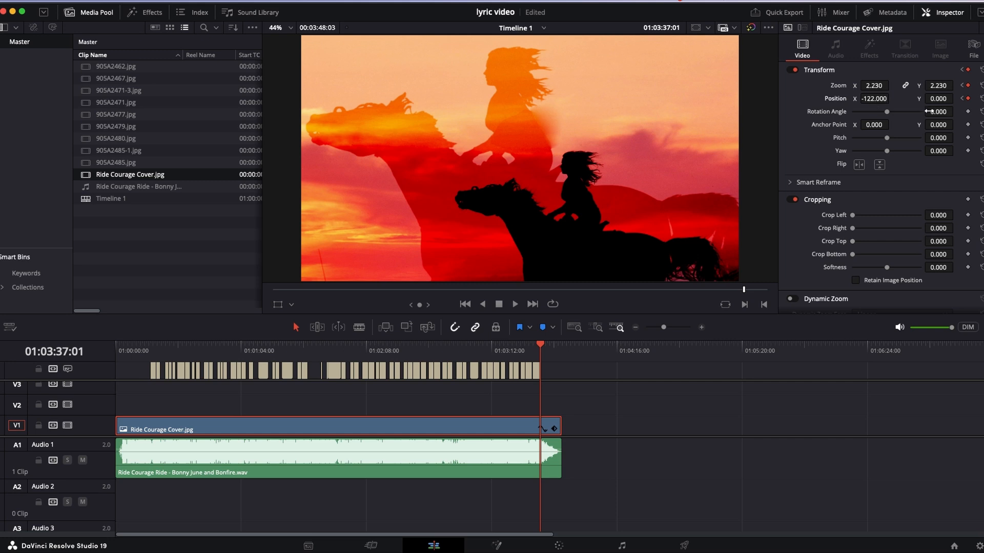
{"action": "left_click_drag", "start_coordinate": [931, 99], "coordinate": [956, 97]}
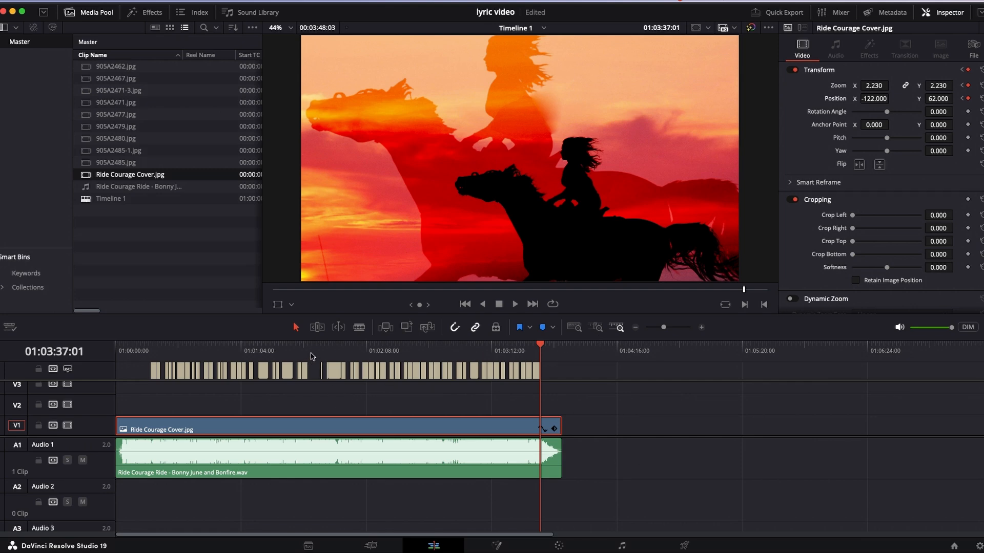
- Play the image animation from the start of the timeline and lower the song clip's volume
{"action": "left_click_drag", "start_coordinate": [540, 347], "coordinate": [121, 417]}
{"action": "key", "text": "space"}
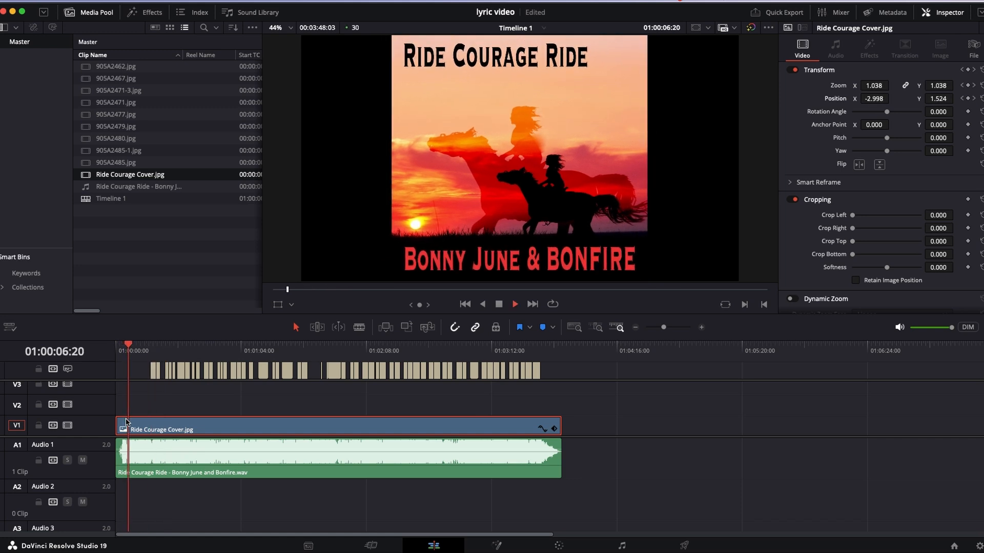
{"action": "key", "text": "space"}
{"action": "left_click_drag", "start_coordinate": [241, 449], "coordinate": [243, 458]}
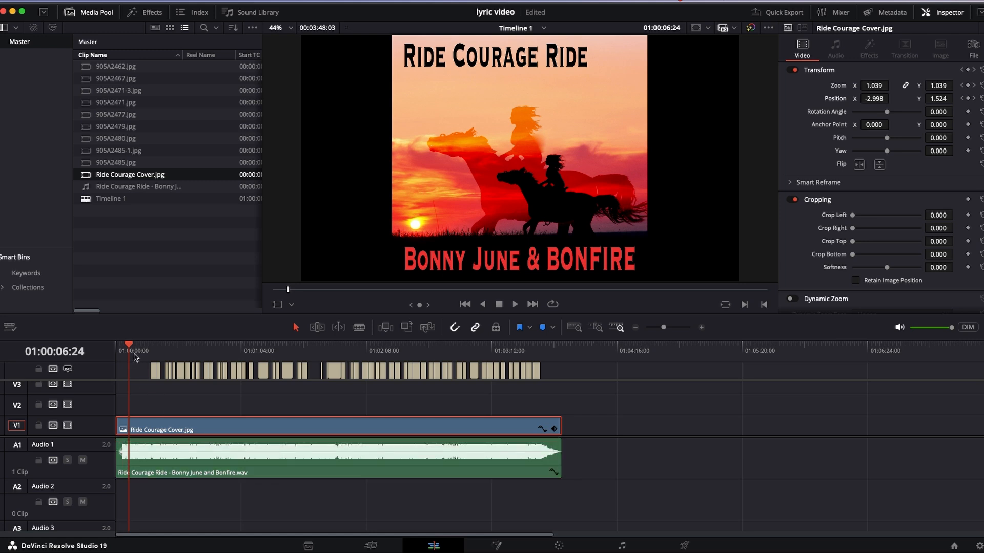
- Play back the opening and the section from 01:03:16:12 to check the zoom animation
{"action": "key", "text": "space"}
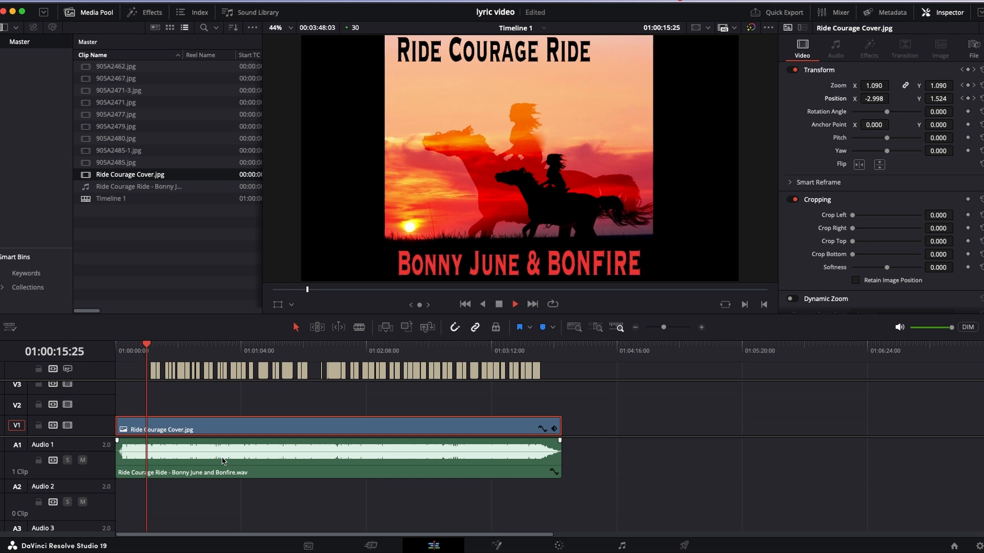
{"action": "key", "text": "space"}
{"action": "left_click", "coordinate": [500, 350]}
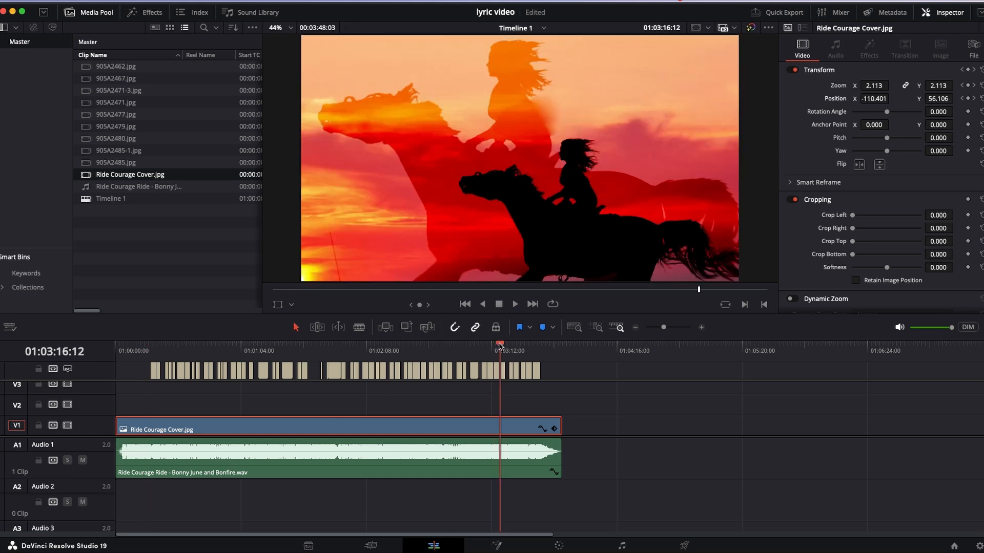
{"action": "key", "text": "space"}
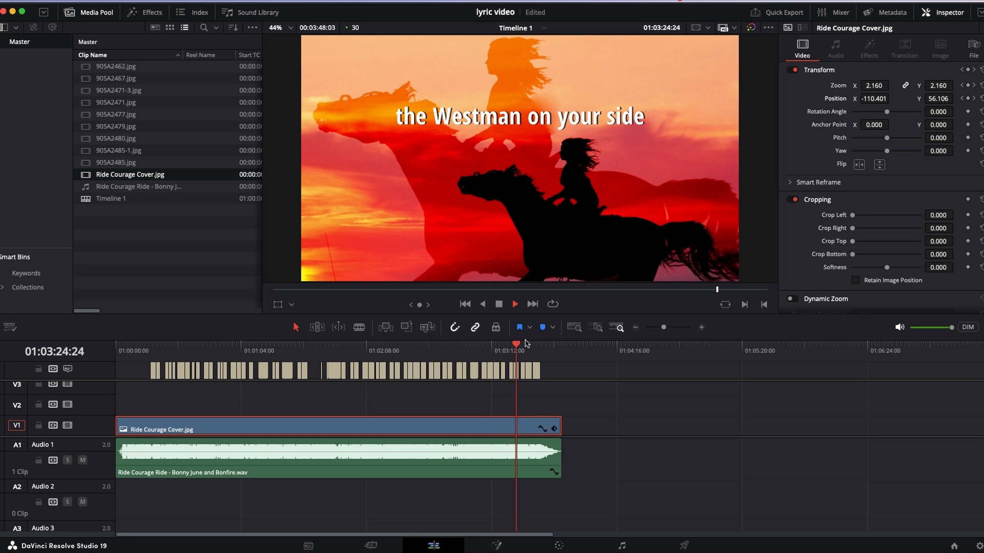
{"action": "key", "text": "space"}
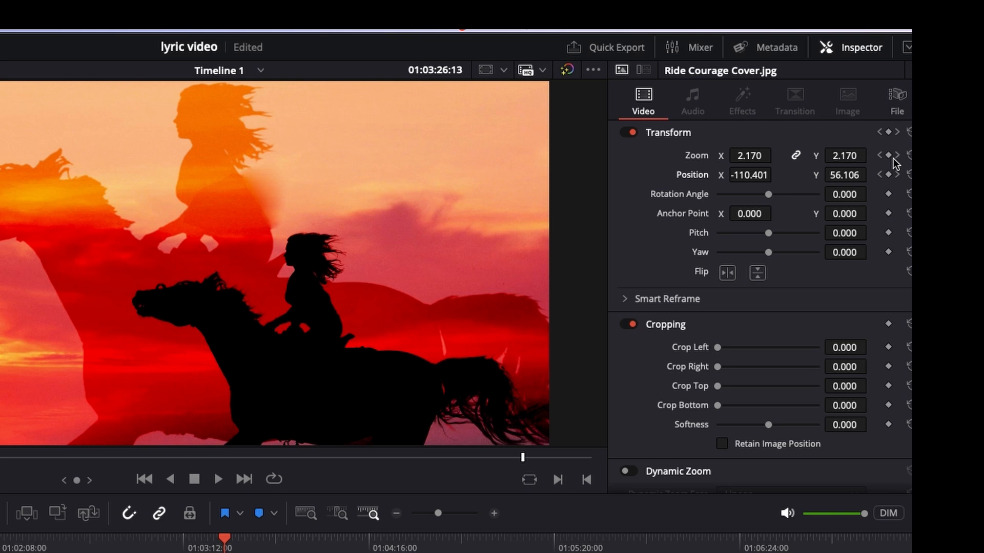
- At the cover image's last keyframe, set zoom to 3.000 and position to X -698, Y 369
{"action": "left_click", "coordinate": [894, 155]}
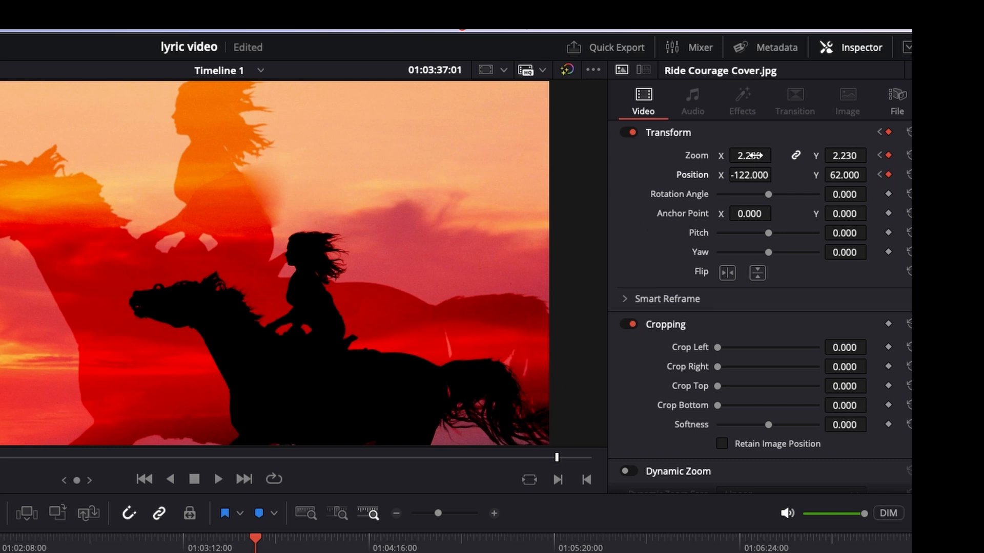
{"action": "left_click_drag", "start_coordinate": [753, 155], "coordinate": [676, 175]}
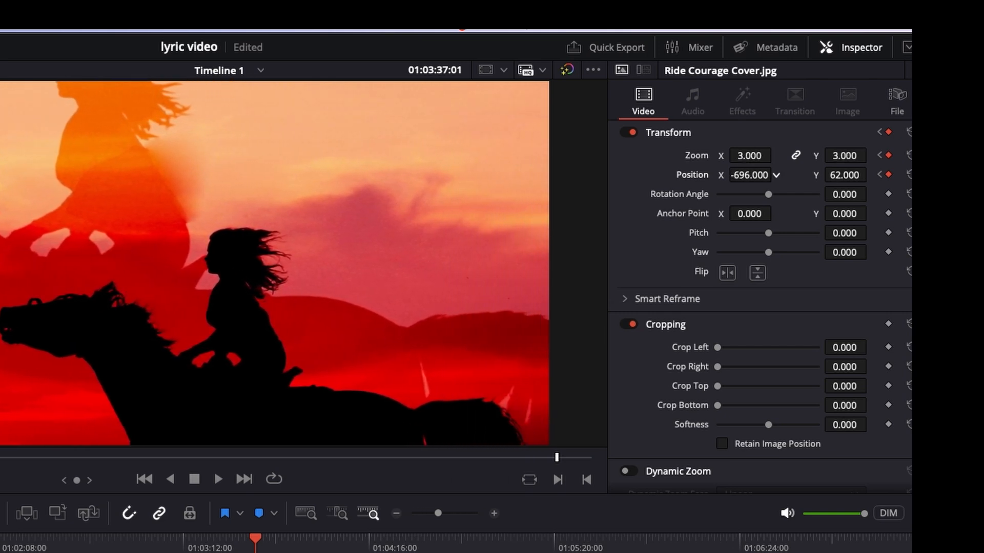
{"action": "left_click_drag", "start_coordinate": [776, 175], "coordinate": [909, 175]}
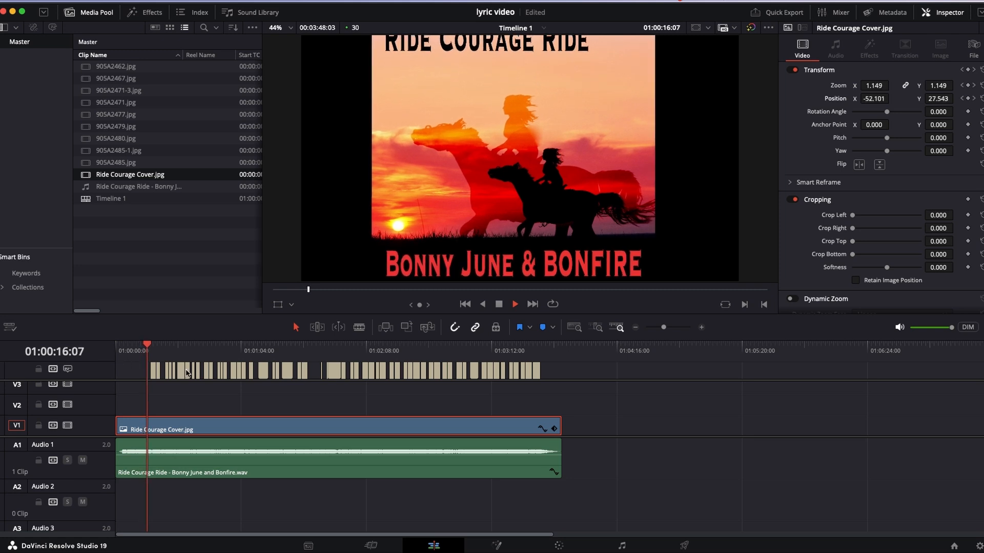
- Play and scrub through the second half of the timeline to check the subtitles over the zooming image
{"action": "left_click", "coordinate": [434, 345]}
{"action": "key", "text": "space"}
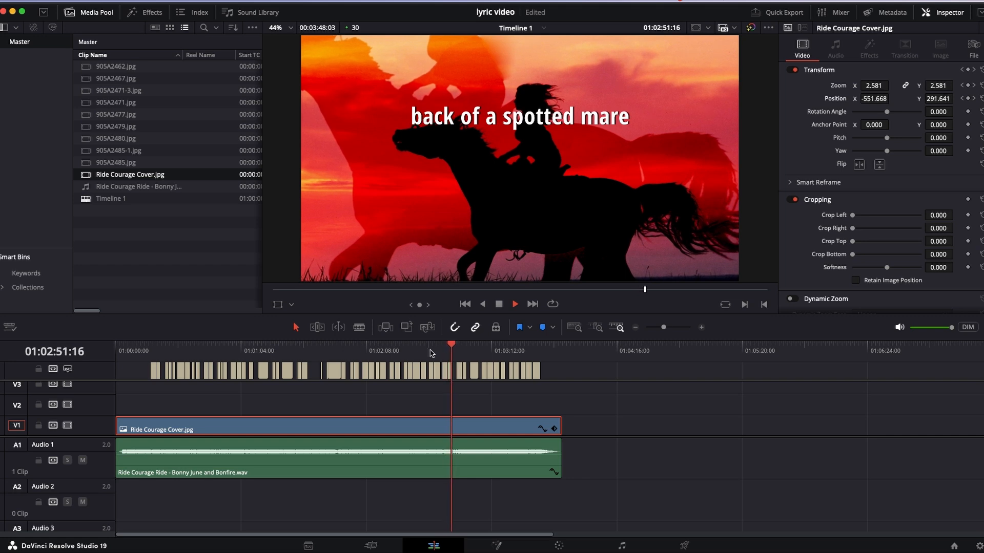
{"action": "key", "text": "space"}
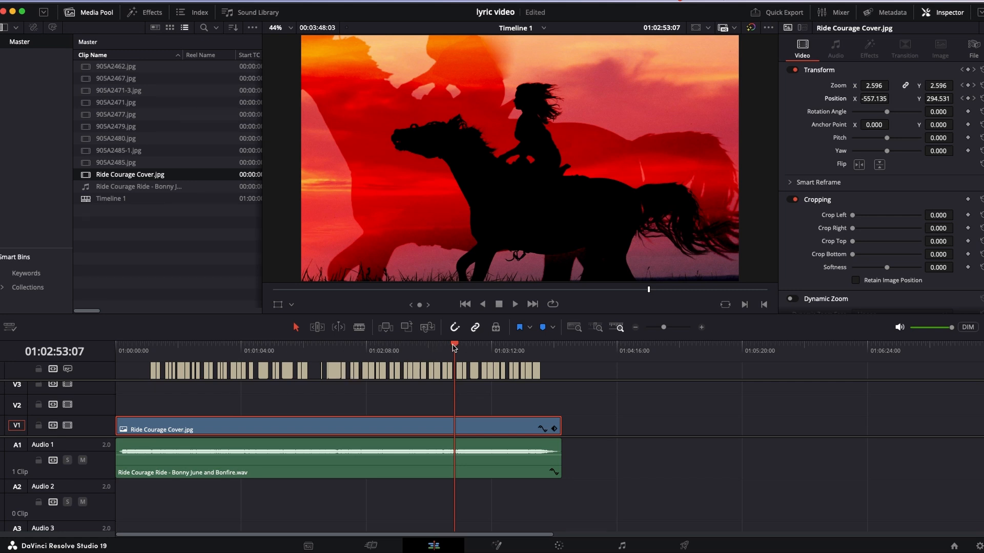
{"action": "left_click_drag", "start_coordinate": [454, 347], "coordinate": [410, 354]}
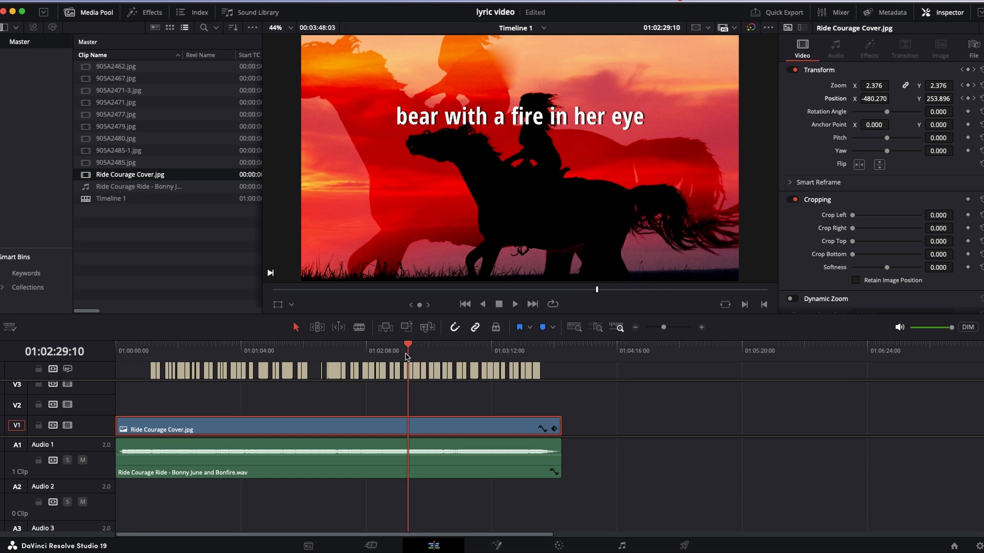
{"action": "left_click_drag", "start_coordinate": [405, 356], "coordinate": [390, 375]}
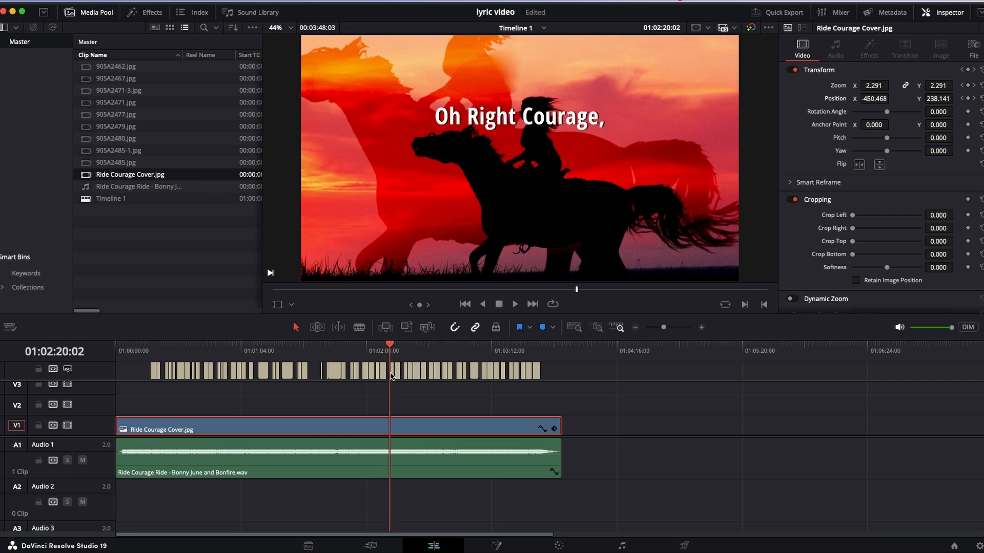
{"action": "left_click_drag", "start_coordinate": [390, 376], "coordinate": [522, 380]}
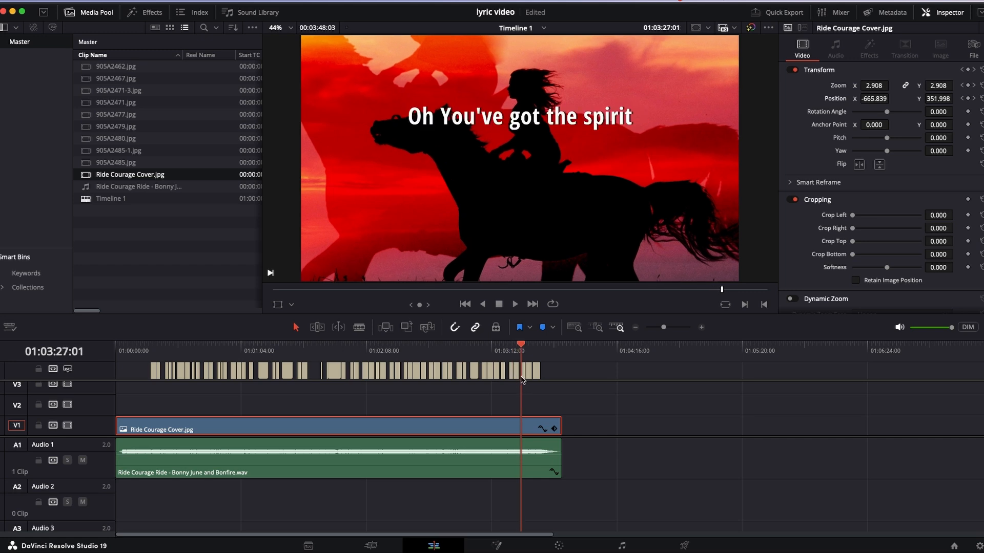
{"action": "left_click_drag", "start_coordinate": [522, 380], "coordinate": [460, 390]}
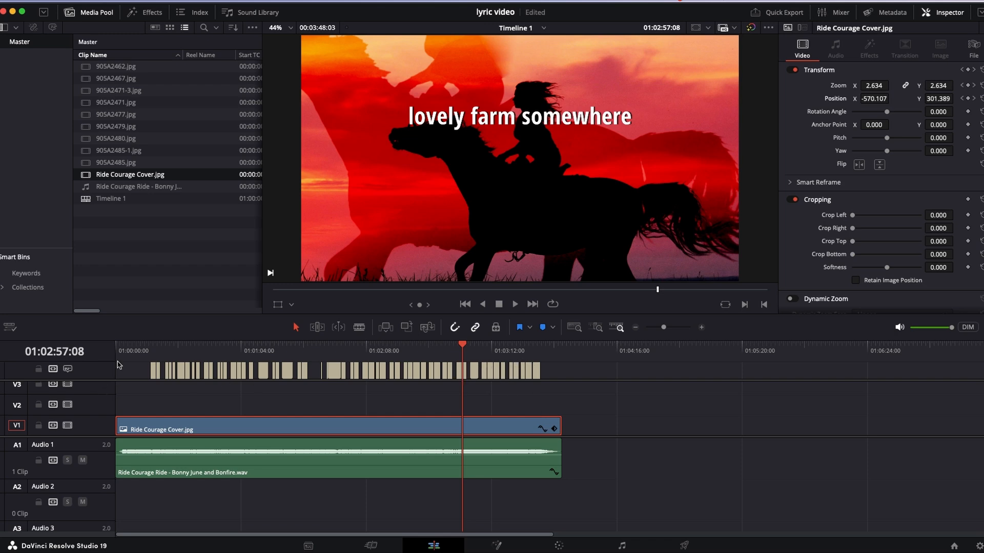
- Mark the in point at the timeline's start and the out point at the clips' end, 01:03:48:03
{"action": "key", "text": "Home"}
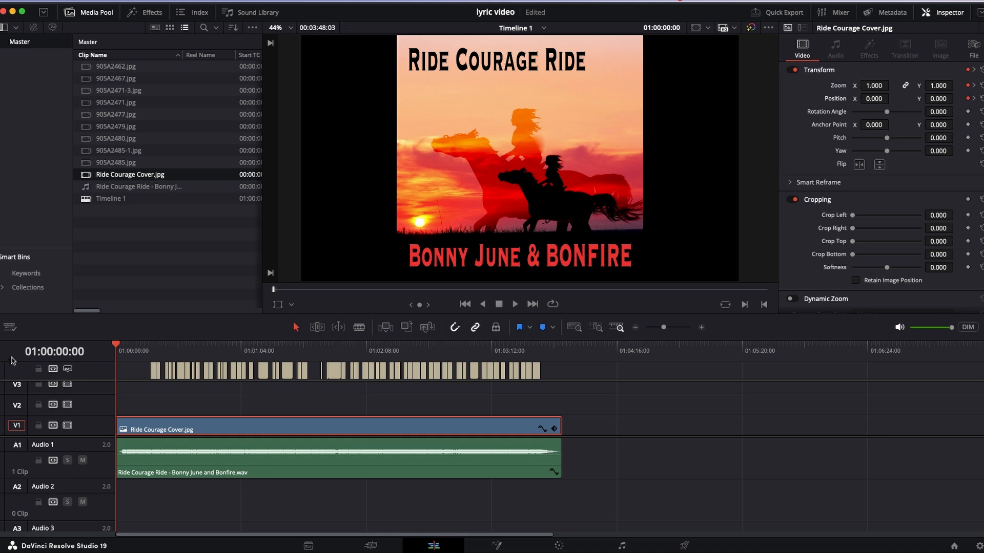
{"action": "key", "text": "i"}
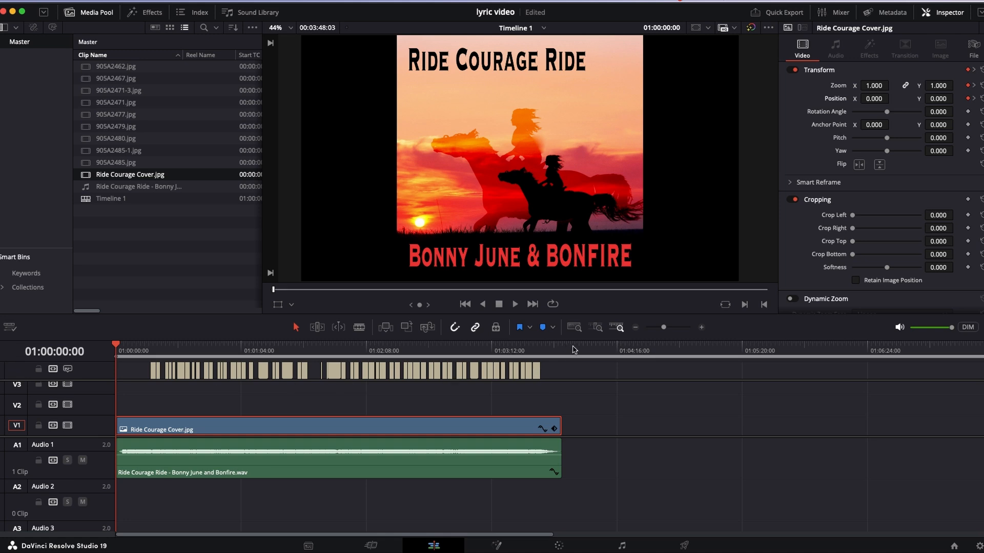
{"action": "left_click_drag", "start_coordinate": [574, 350], "coordinate": [565, 352]}
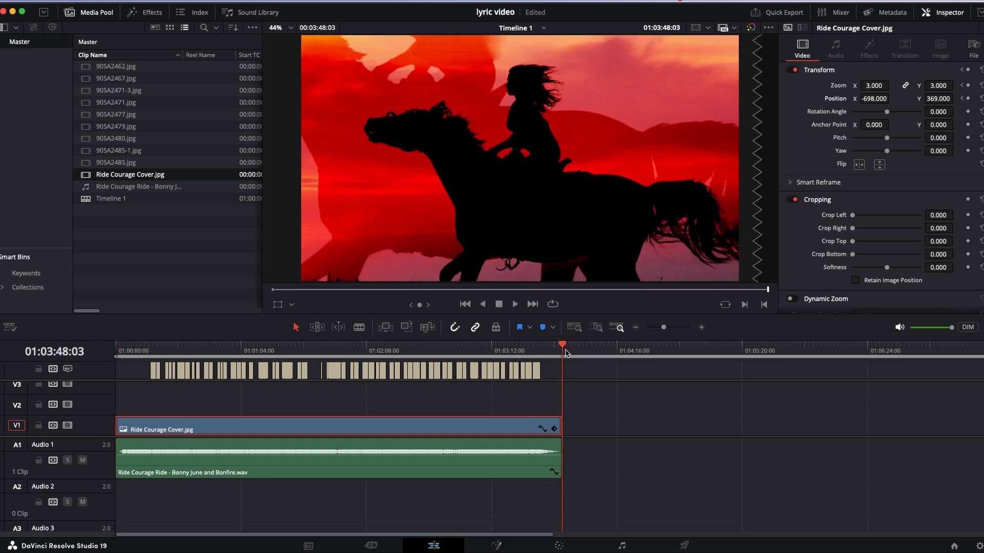
{"action": "key", "text": "o"}
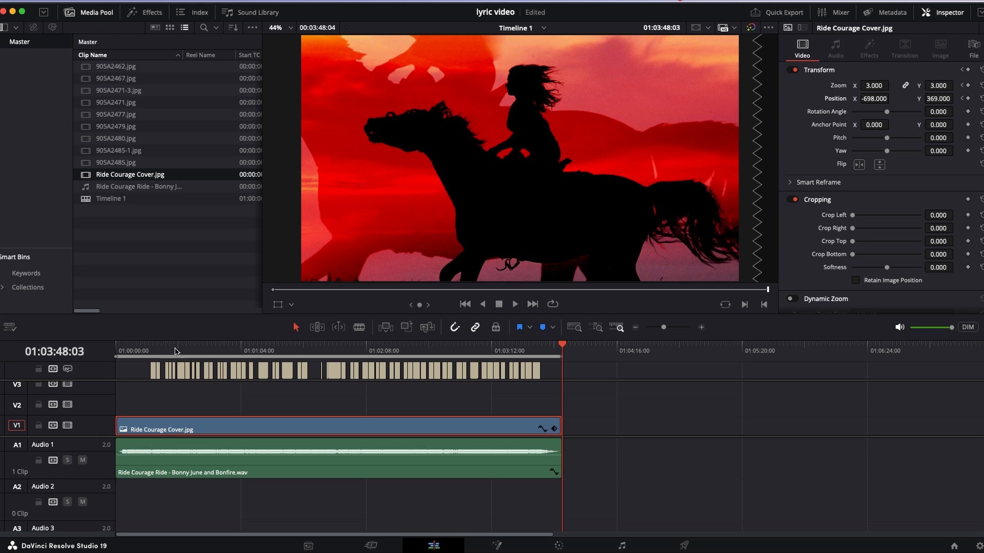
- Try the in point at 01:00:38:06, and return the playhead and in point to the timeline's start
{"action": "left_click", "coordinate": [190, 350]}
{"action": "key", "text": "i"}
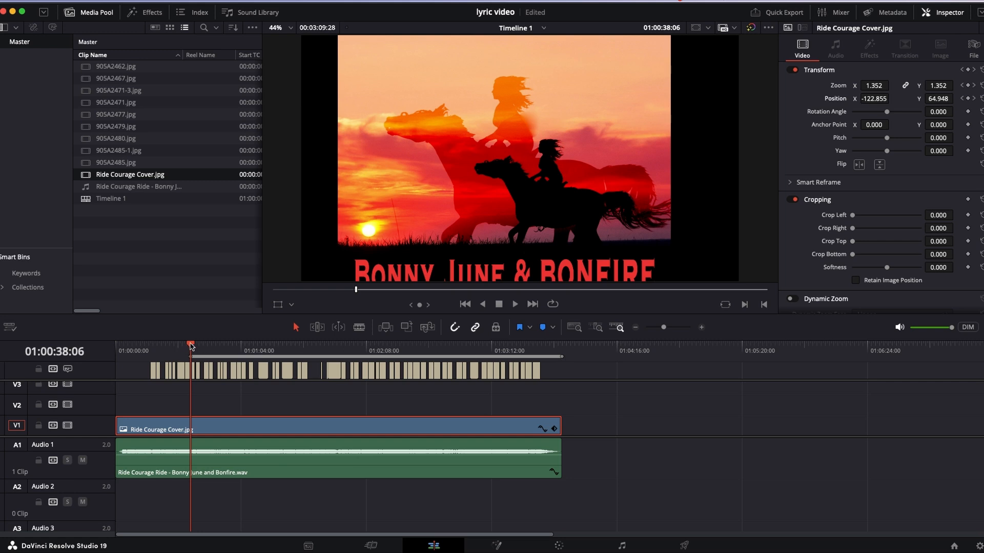
{"action": "left_click_drag", "start_coordinate": [191, 345], "coordinate": [40, 337]}
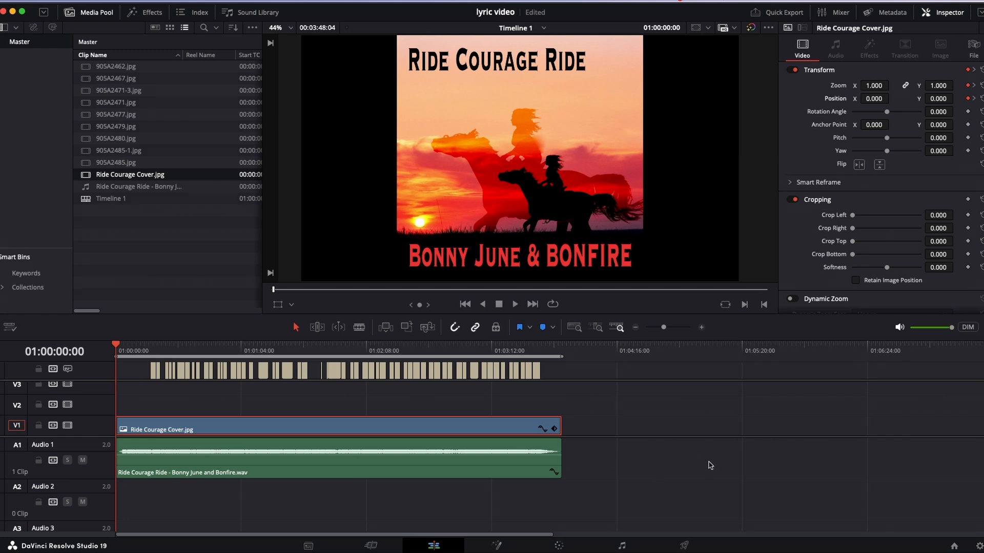
- On the Deliver page, choose the H.264 Master preset and set the file name to Ride Courage - Bonny June
{"action": "left_click", "coordinate": [685, 547]}
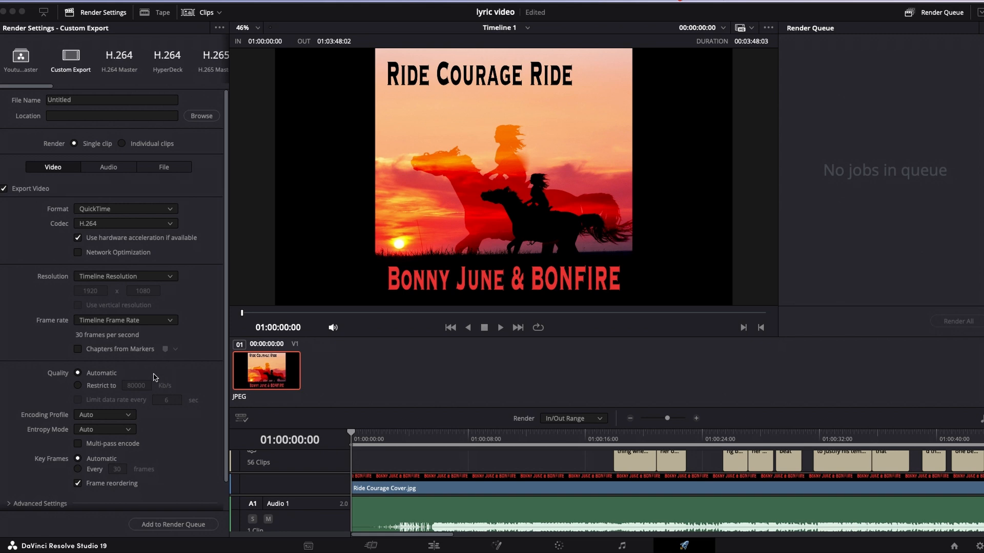
{"action": "left_click", "coordinate": [116, 60]}
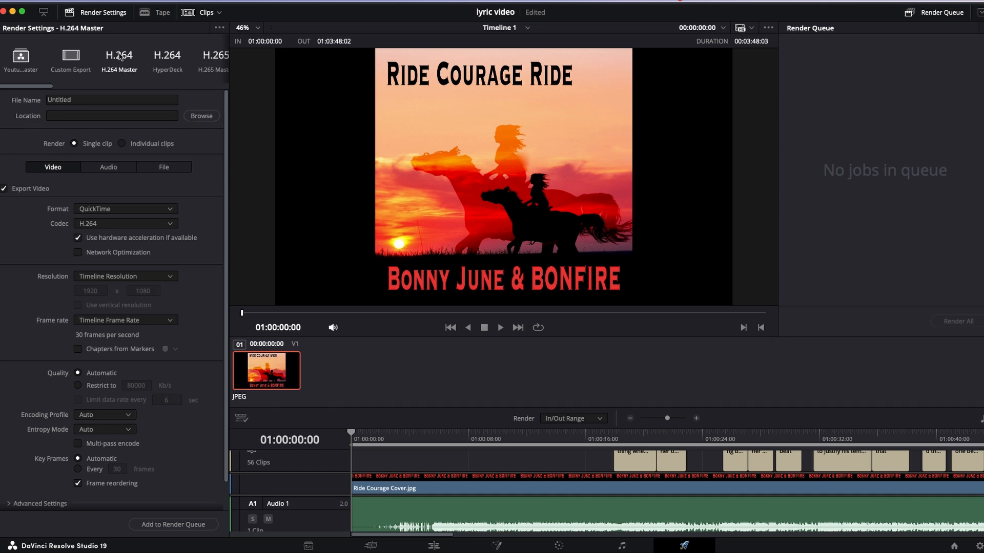
{"action": "left_click", "coordinate": [93, 101]}
{"action": "key", "text": "super+a"}
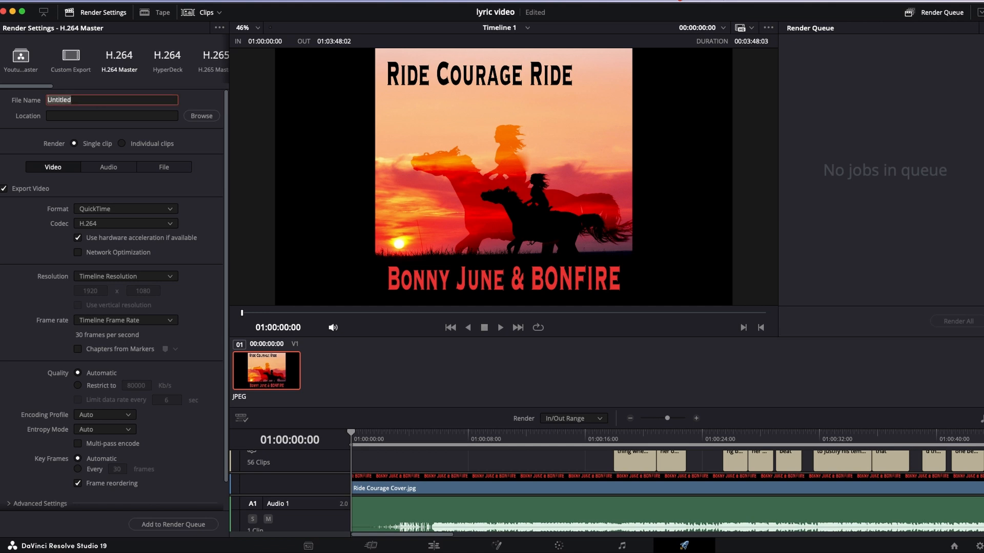
{"action": "type", "text": "Ride Courage -"}
{"action": "type", "text": "Bonny June"}
- Create a folder named Renders on the Desktop and set it as the render location
{"action": "left_click", "coordinate": [201, 117]}
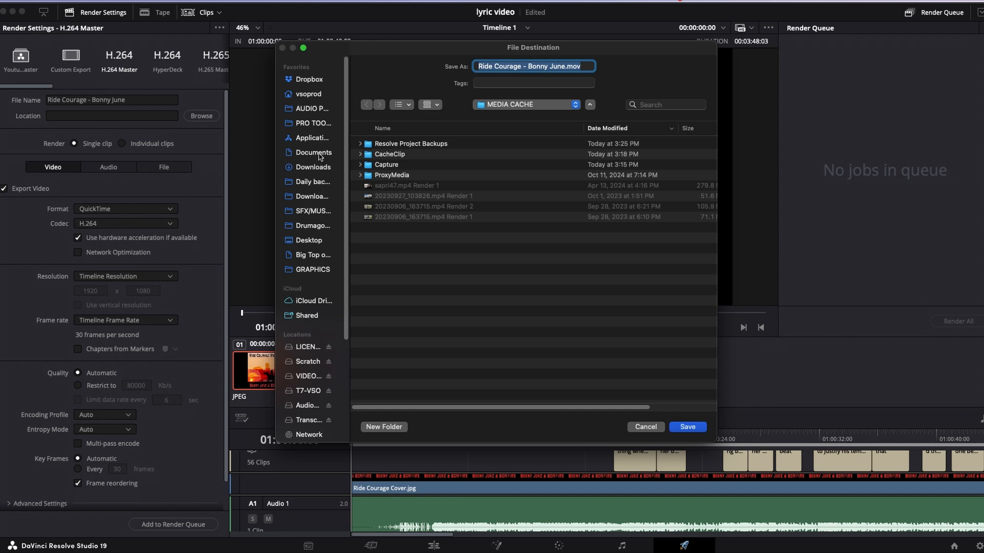
{"action": "left_click", "coordinate": [307, 240]}
{"action": "left_click", "coordinate": [386, 427]}
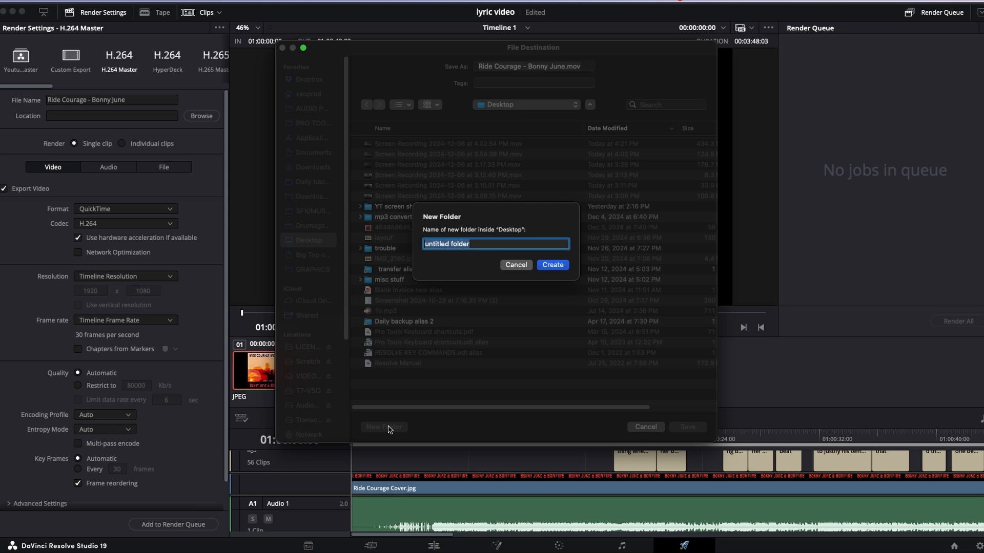
{"action": "key", "text": "BackSpace"}
{"action": "type", "text": "fol"}
{"action": "key", "text": "BackSpace"}
{"action": "key", "text": "BackSpace"}
{"action": "key", "text": "BackSpace"}
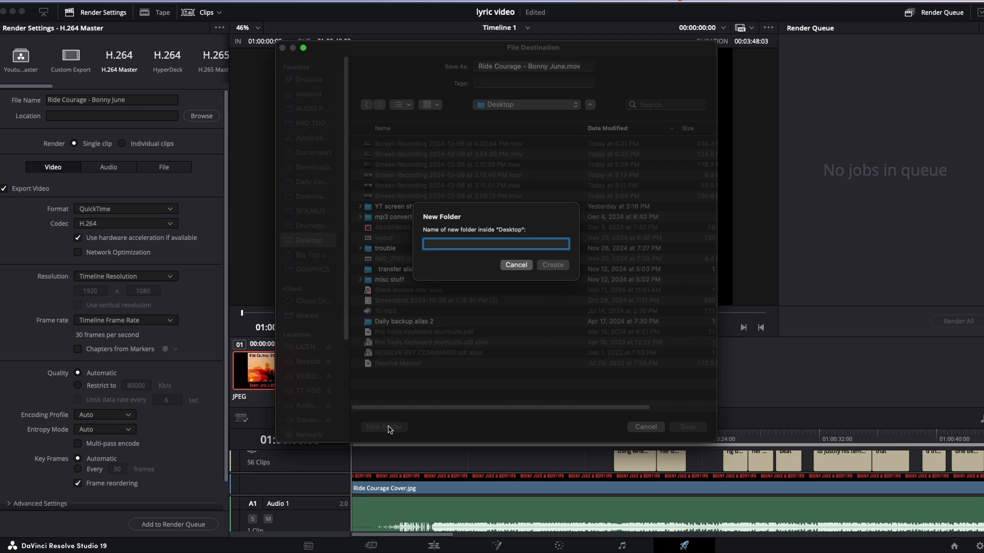
{"action": "type", "text": "Renders"}
{"action": "key", "text": "Return"}
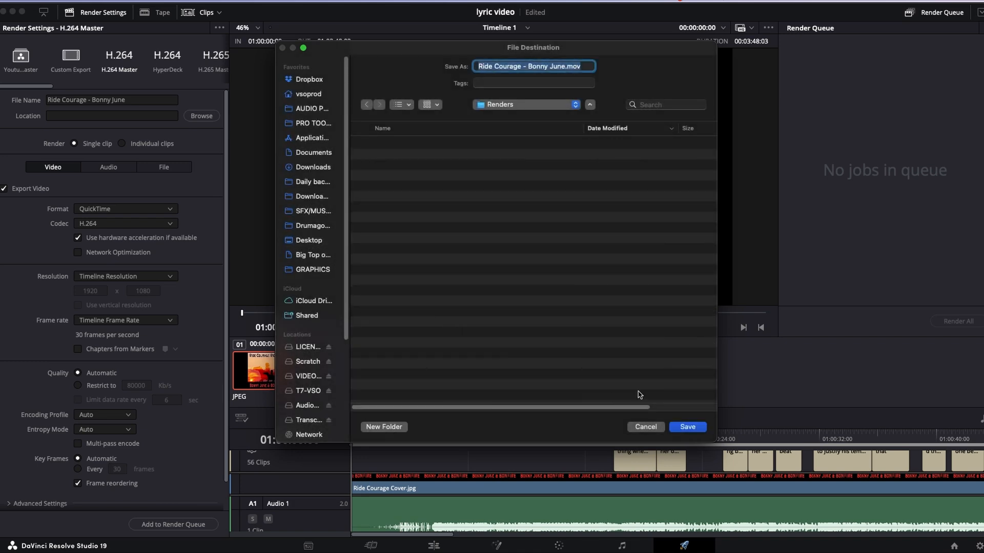
{"action": "left_click", "coordinate": [685, 429]}
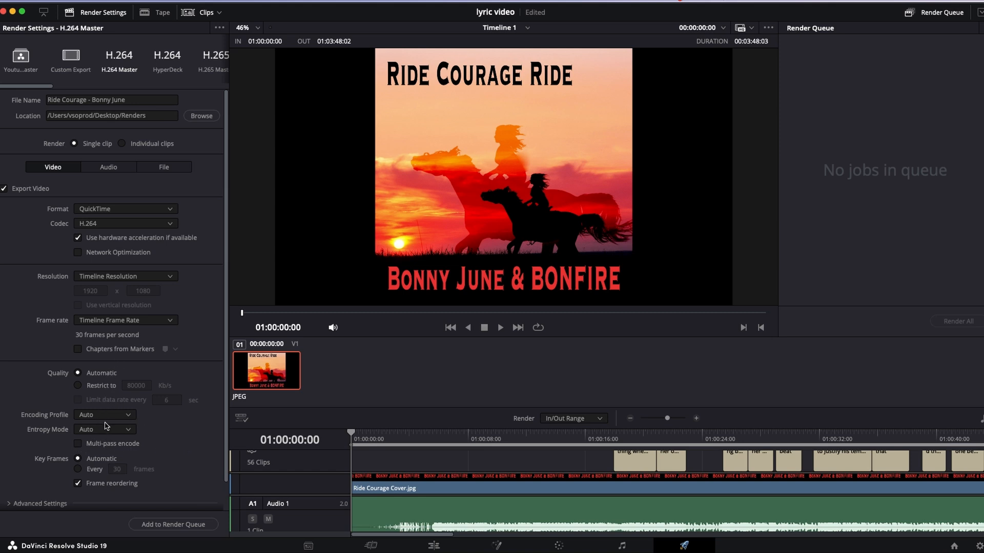
- Enable subtitle export in the render settings and set its format to Burn into video
{"action": "scroll", "coordinate": [107, 426], "scroll_direction": "down", "scroll_amount": 2}
{"action": "scroll", "coordinate": [107, 425], "scroll_direction": "up", "scroll_amount": 2}
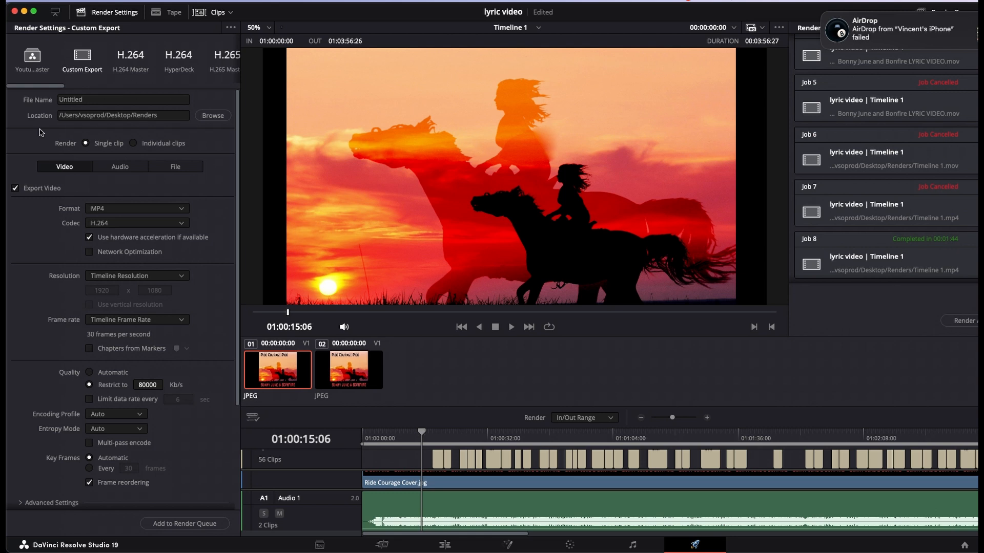
{"action": "scroll", "coordinate": [34, 137], "scroll_direction": "down", "scroll_amount": 4}
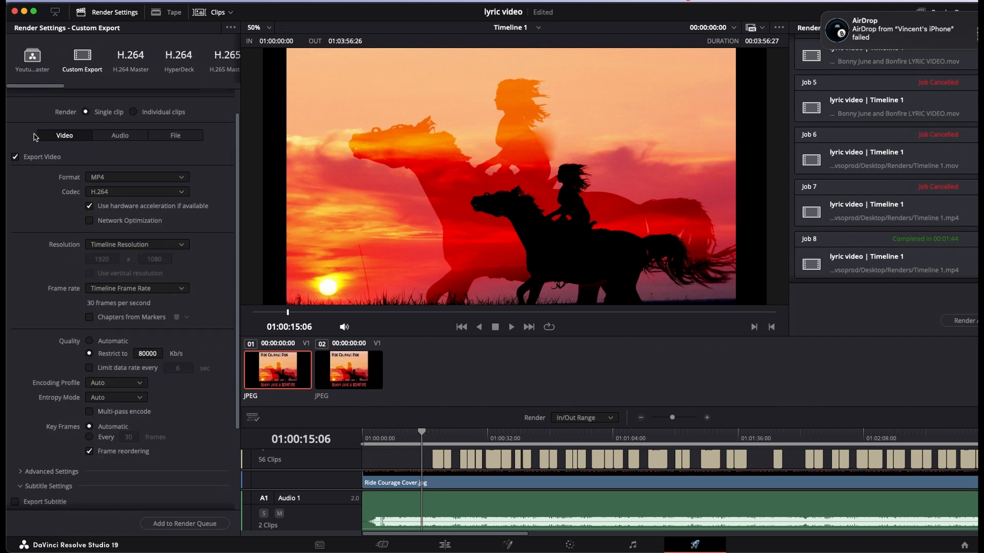
{"action": "scroll", "coordinate": [34, 137], "scroll_direction": "down", "scroll_amount": 5}
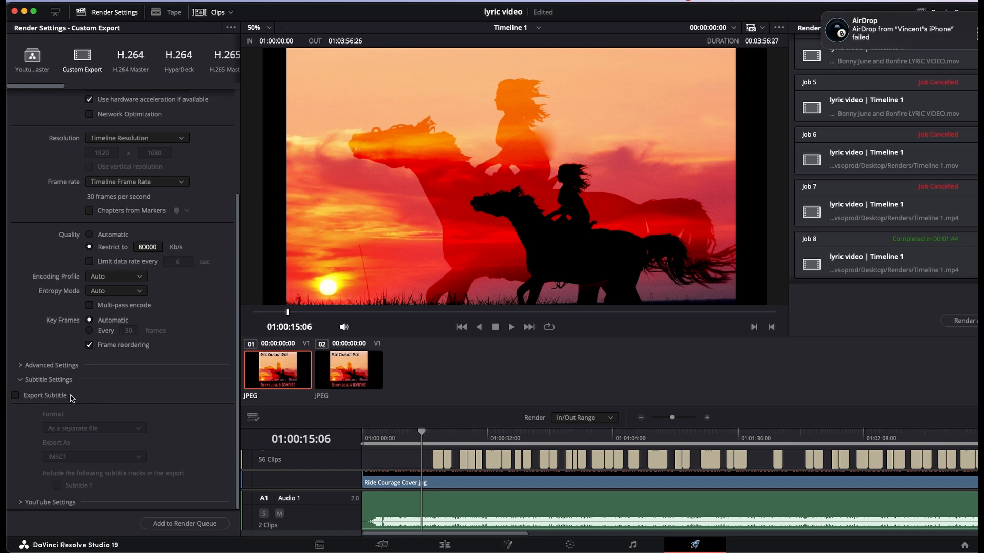
{"action": "left_click", "coordinate": [16, 396]}
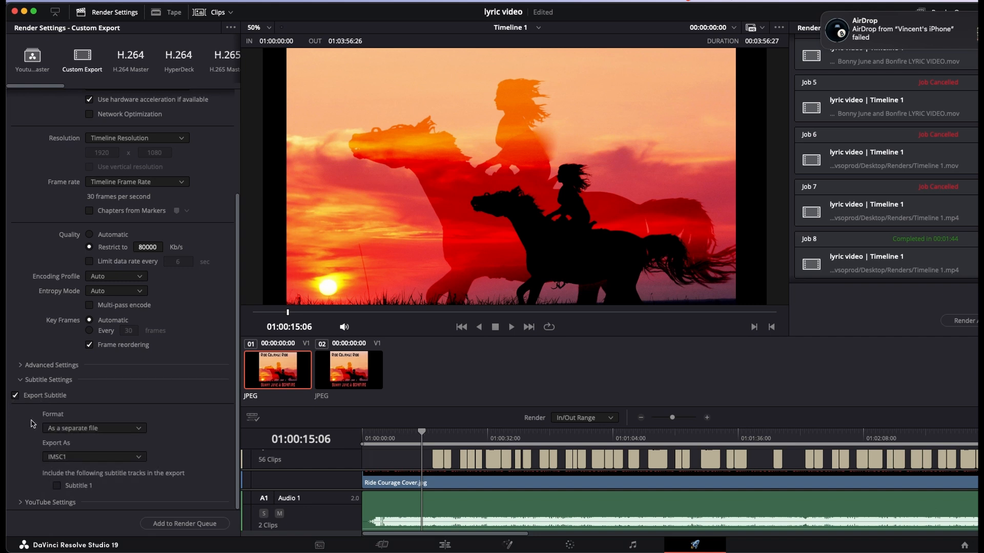
{"action": "left_click", "coordinate": [64, 428]}
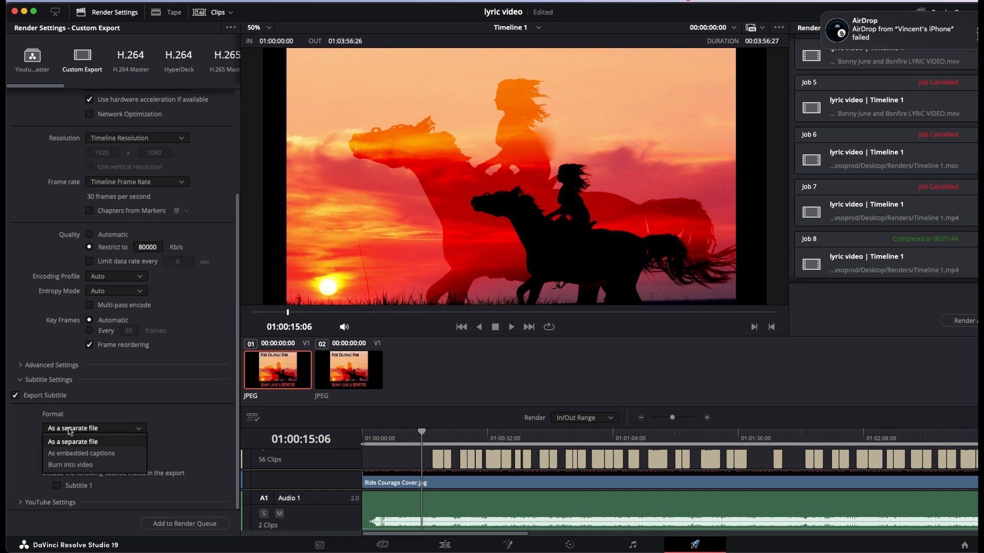
{"action": "left_click", "coordinate": [65, 465]}
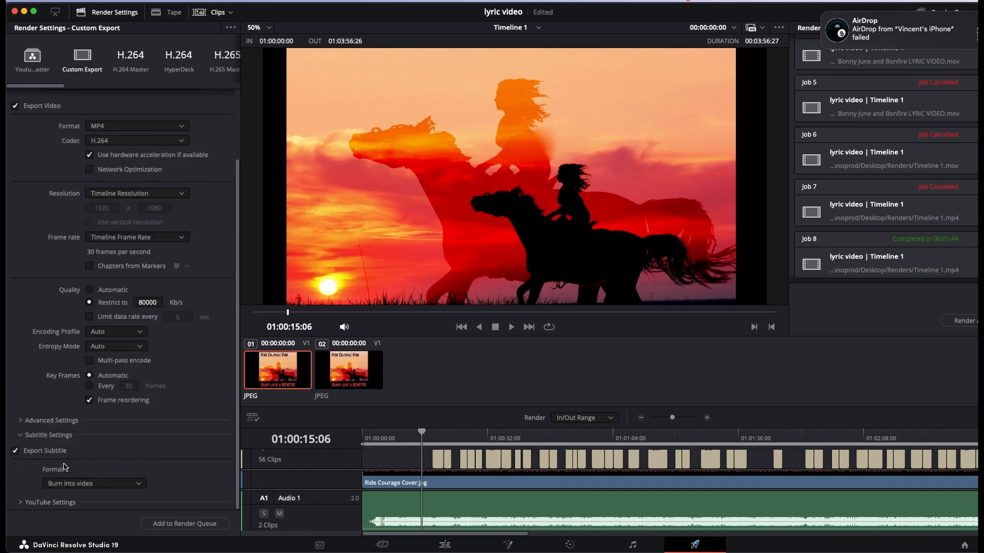
{"action": "left_click", "coordinate": [81, 484]}
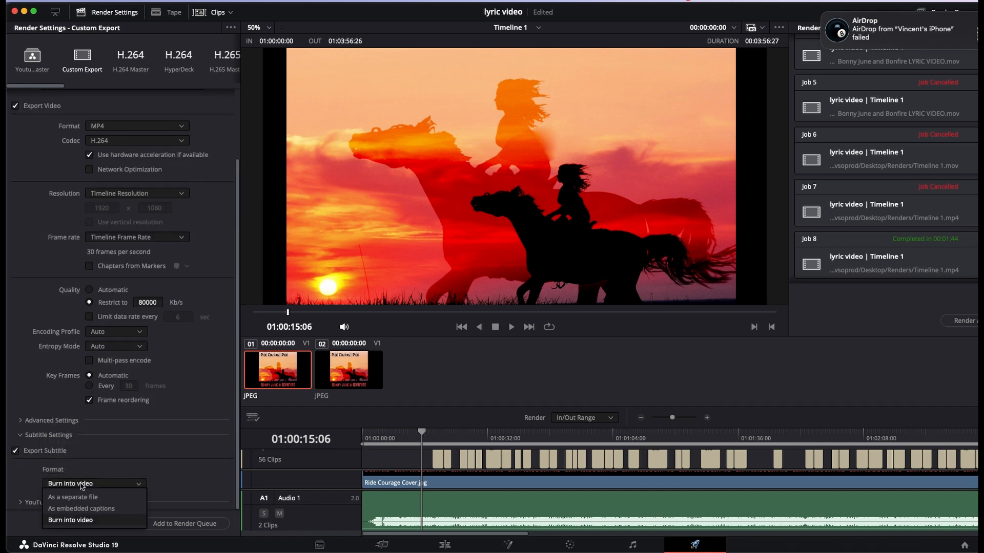
{"action": "left_click", "coordinate": [69, 521]}
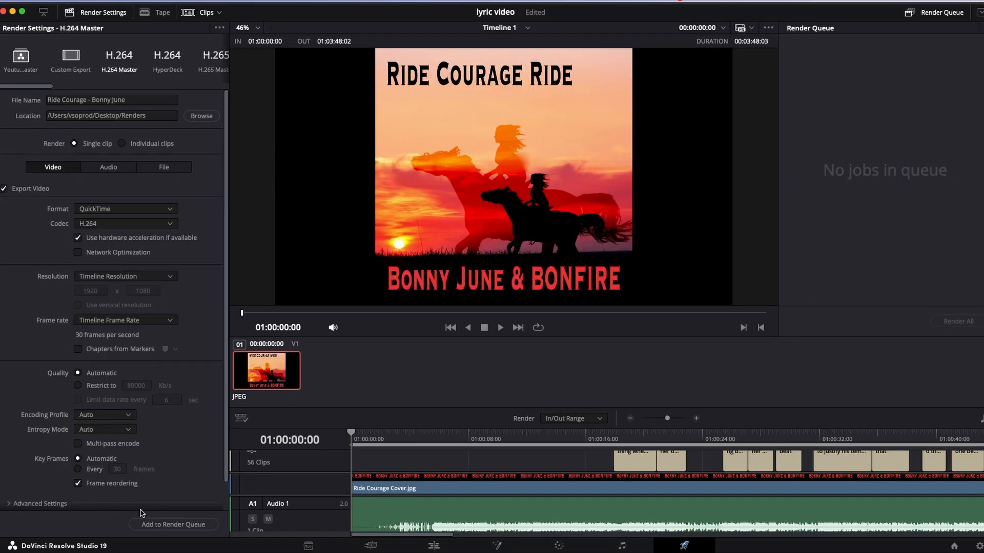
- Add the H.264 Master job to the render queue and render the whole queue
{"action": "left_click", "coordinate": [169, 524]}
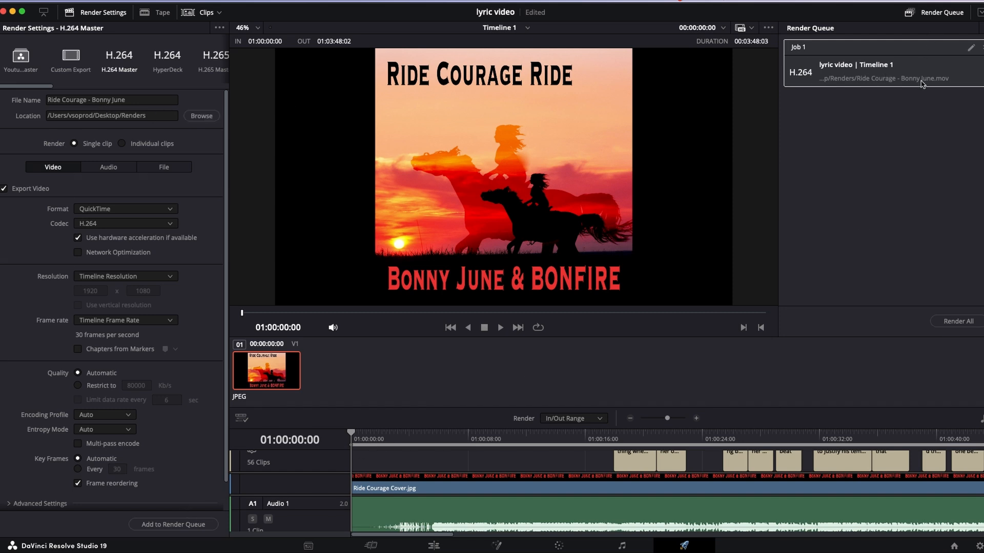
{"action": "left_click", "coordinate": [959, 322]}
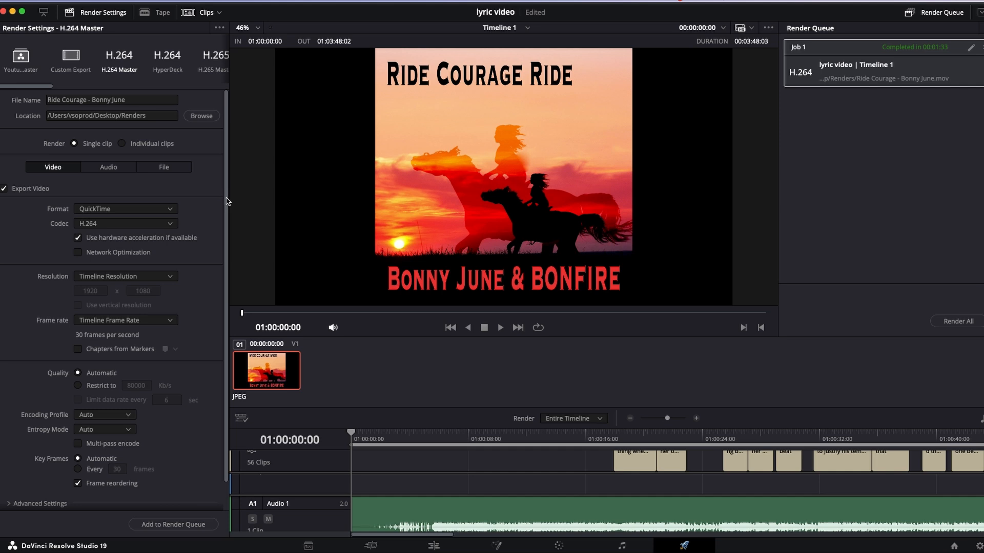
- Expand the YouTube settings and enable uploading directly to YouTube
{"action": "scroll", "coordinate": [228, 201], "scroll_direction": "down", "scroll_amount": 2}
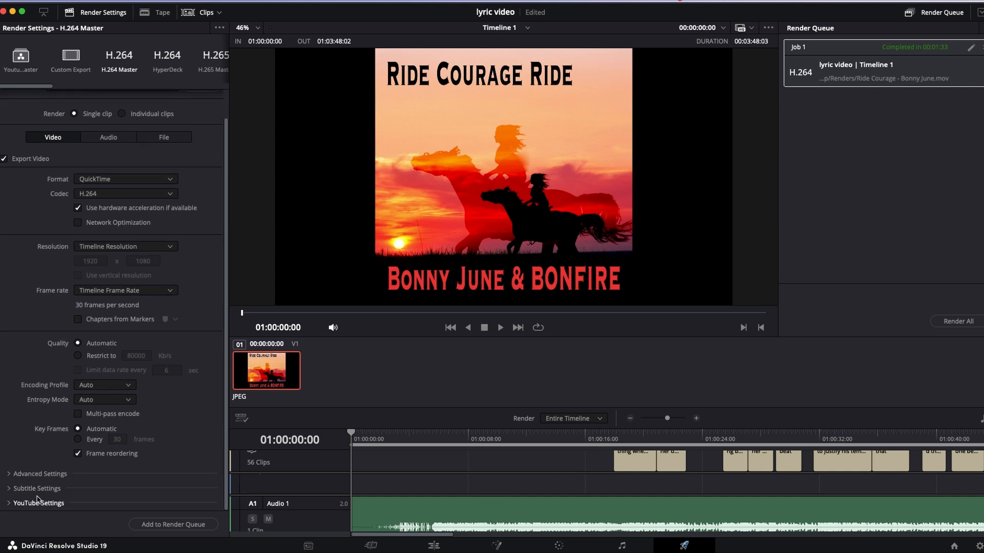
{"action": "left_click", "coordinate": [8, 505]}
{"action": "scroll", "coordinate": [78, 451], "scroll_direction": "down", "scroll_amount": 5}
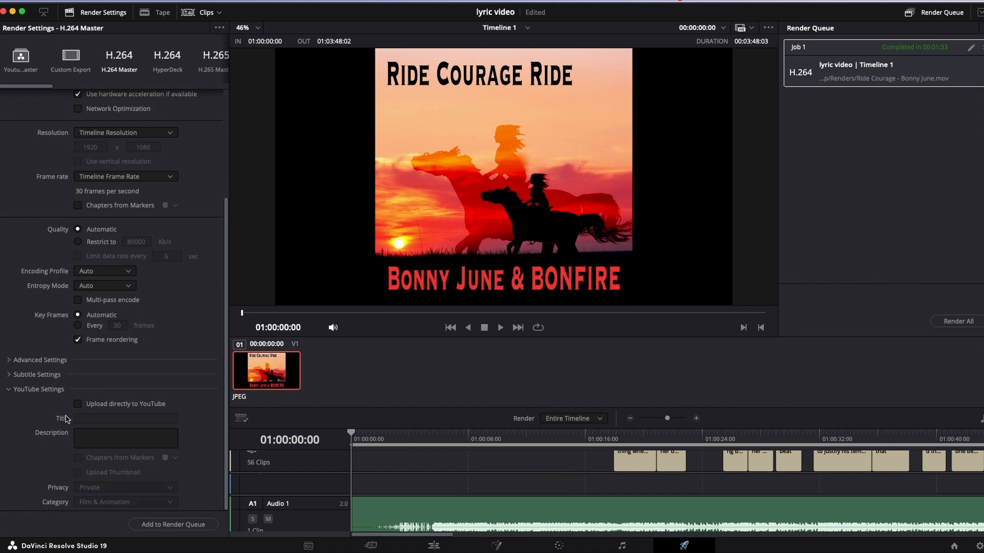
{"action": "scroll", "coordinate": [45, 395], "scroll_direction": "up", "scroll_amount": 3}
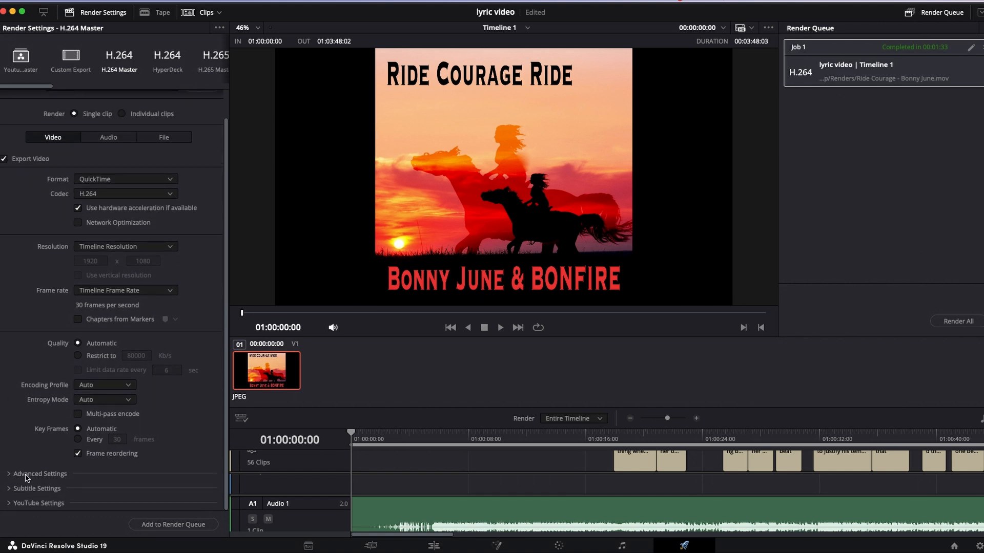
{"action": "scroll", "coordinate": [104, 491], "scroll_direction": "down", "scroll_amount": 3}
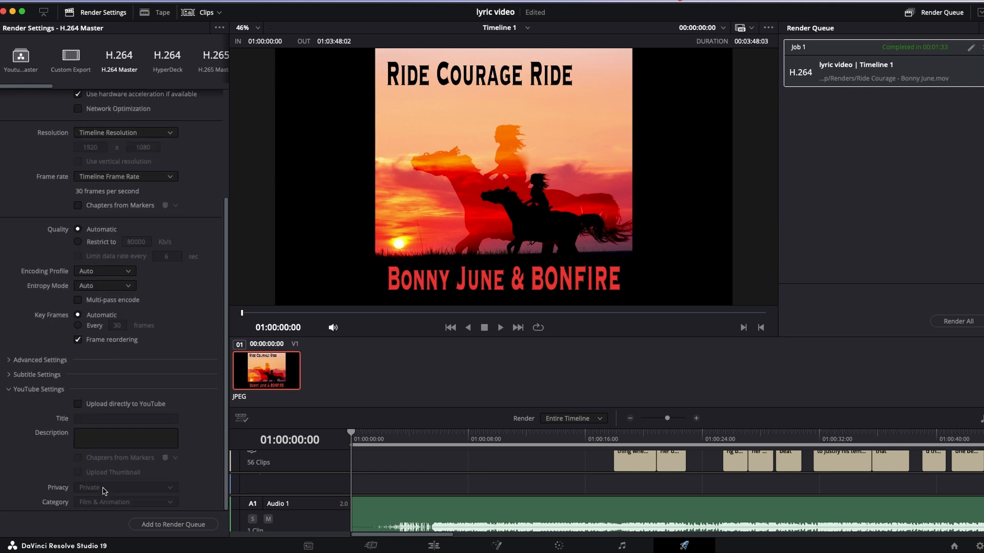
{"action": "left_click", "coordinate": [77, 404]}
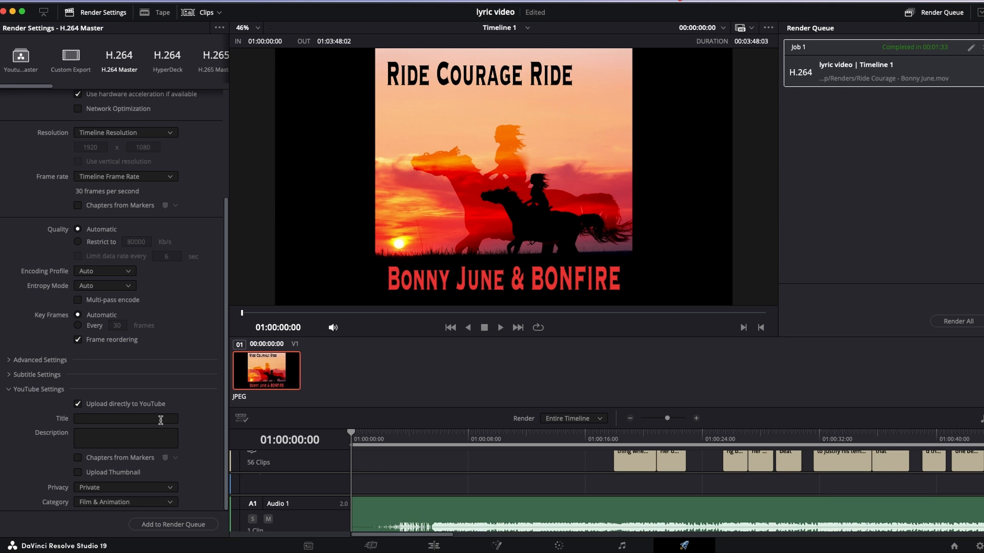
{"action": "left_click", "coordinate": [124, 439]}
{"action": "left_click", "coordinate": [78, 473]}
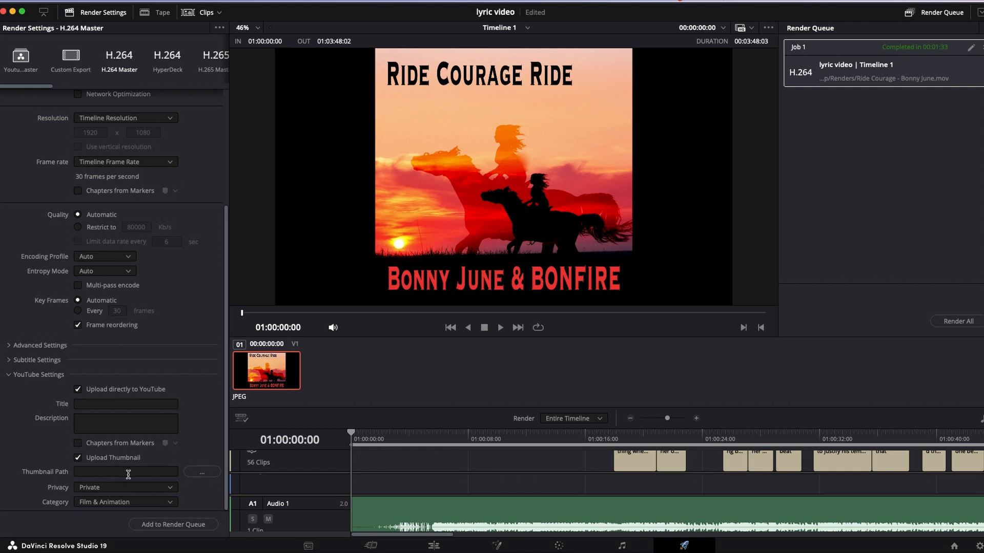
{"action": "left_click", "coordinate": [201, 472]}
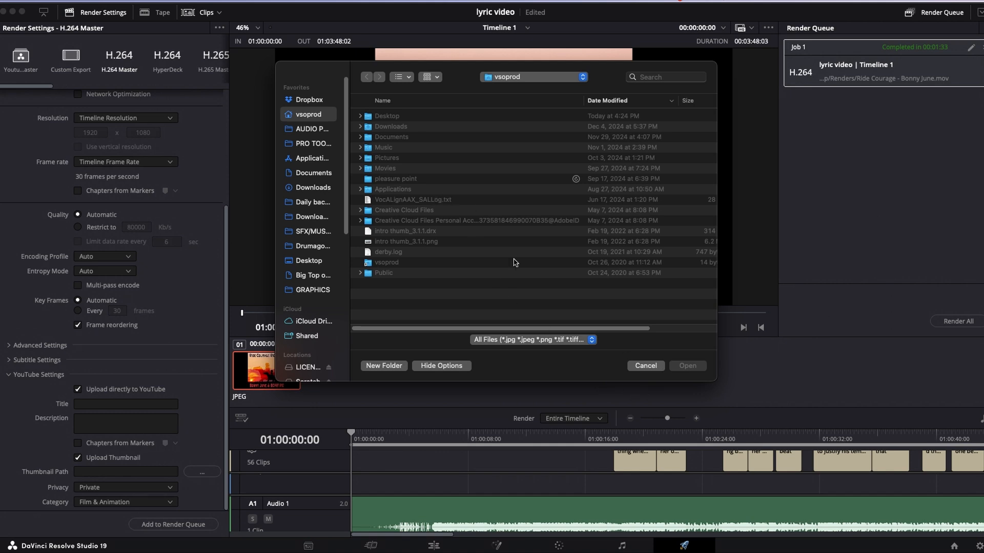
{"action": "left_click", "coordinate": [646, 367]}
{"action": "left_click", "coordinate": [78, 458]}
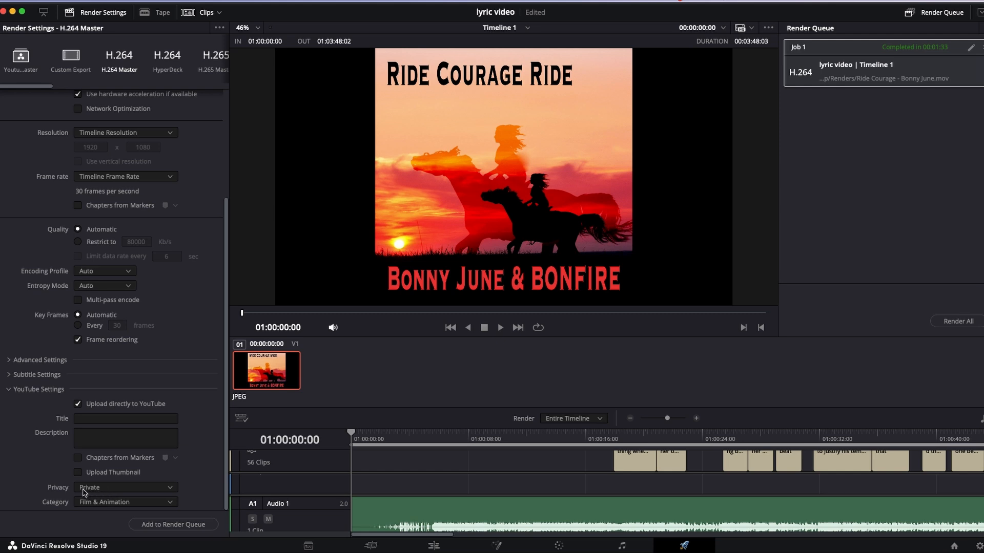
- Set the YouTube upload's privacy to Unlisted and its category to Music
{"action": "left_click", "coordinate": [110, 491]}
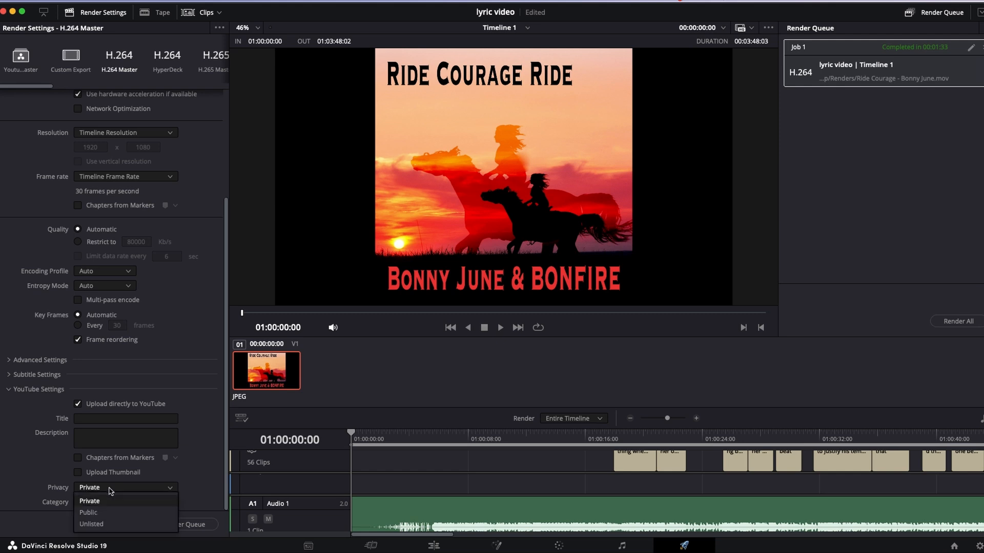
{"action": "left_click", "coordinate": [92, 525]}
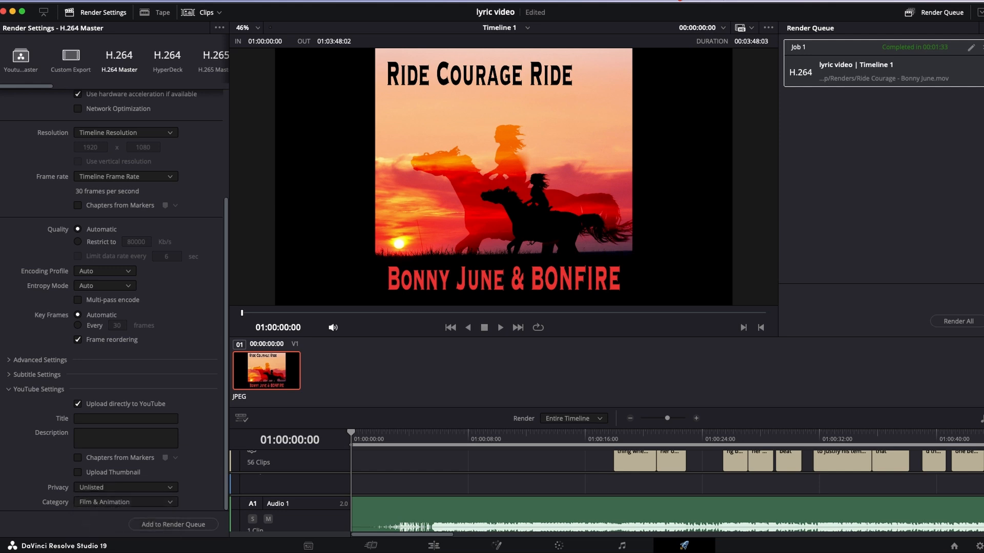
{"action": "left_click", "coordinate": [133, 508]}
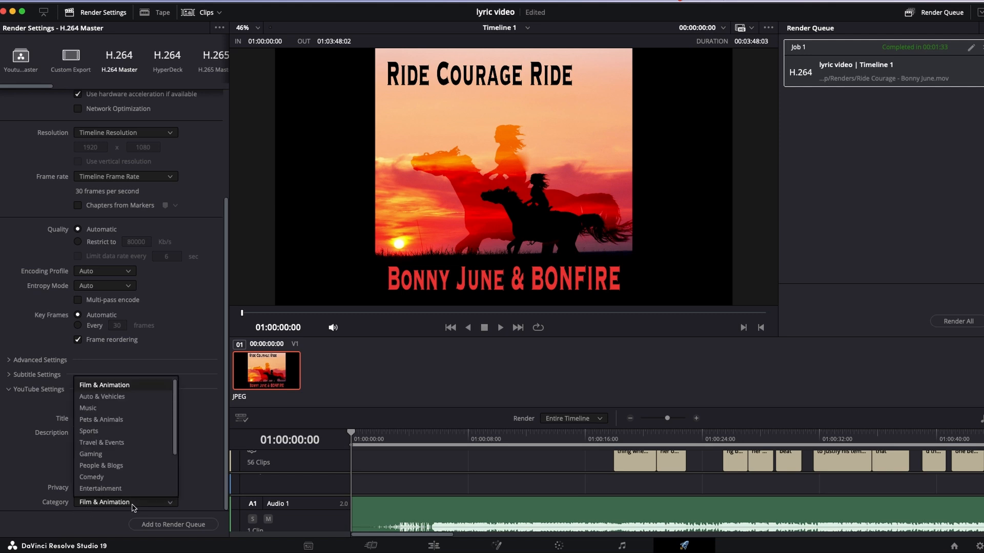
{"action": "scroll", "coordinate": [113, 426], "scroll_direction": "down", "scroll_amount": 3}
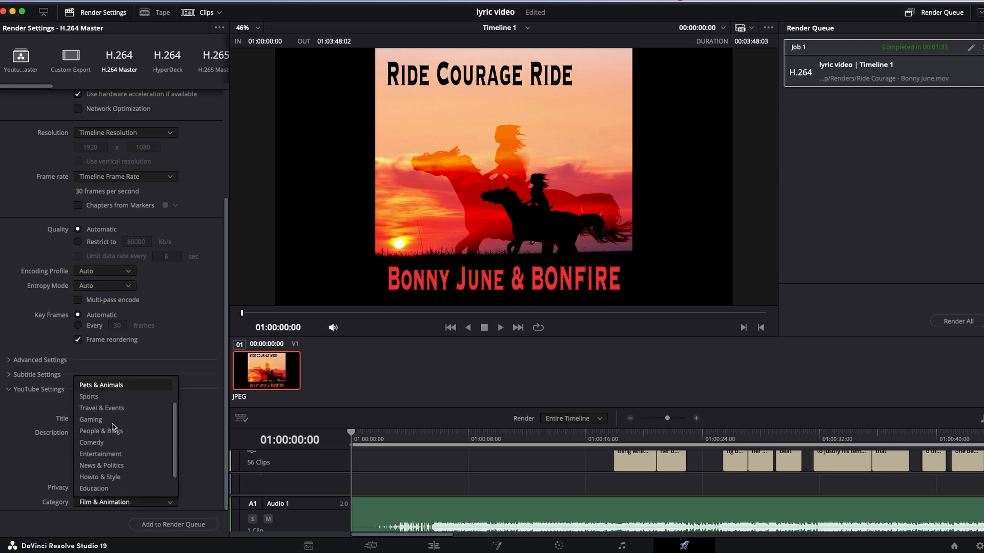
{"action": "scroll", "coordinate": [113, 427], "scroll_direction": "down", "scroll_amount": 2}
{"action": "scroll", "coordinate": [113, 427], "scroll_direction": "up", "scroll_amount": 3}
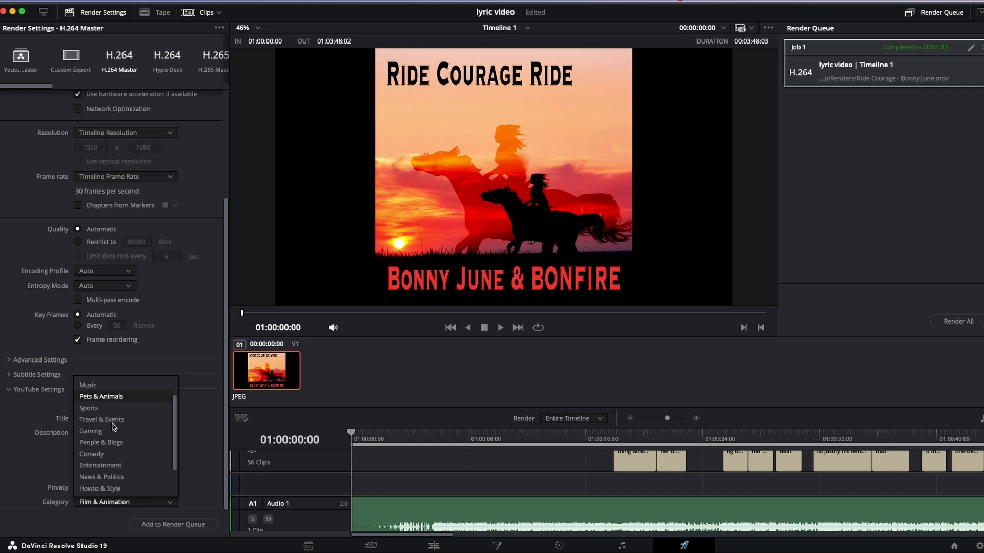
{"action": "left_click", "coordinate": [115, 386]}
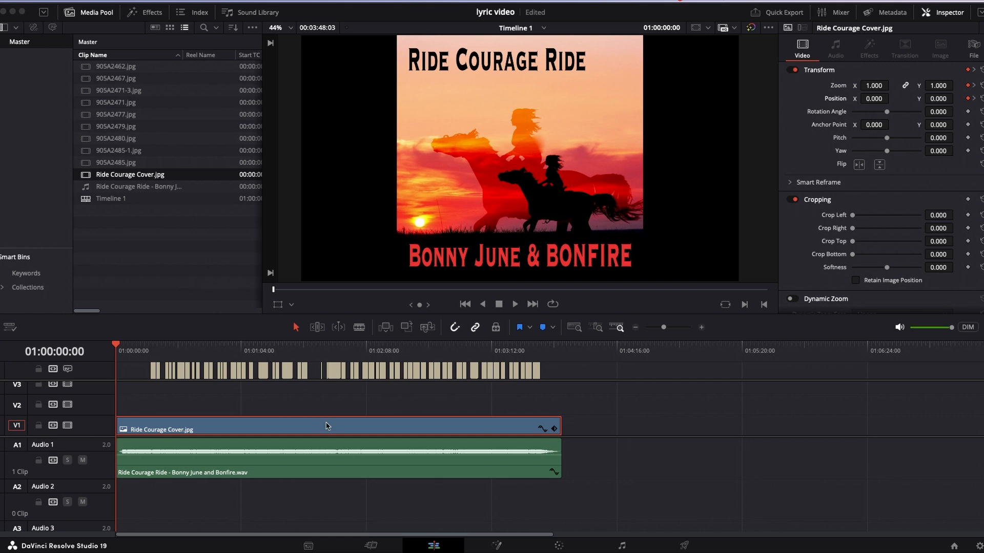
{"action": "left_click", "coordinate": [435, 549]}
{"action": "left_click", "coordinate": [685, 547]}
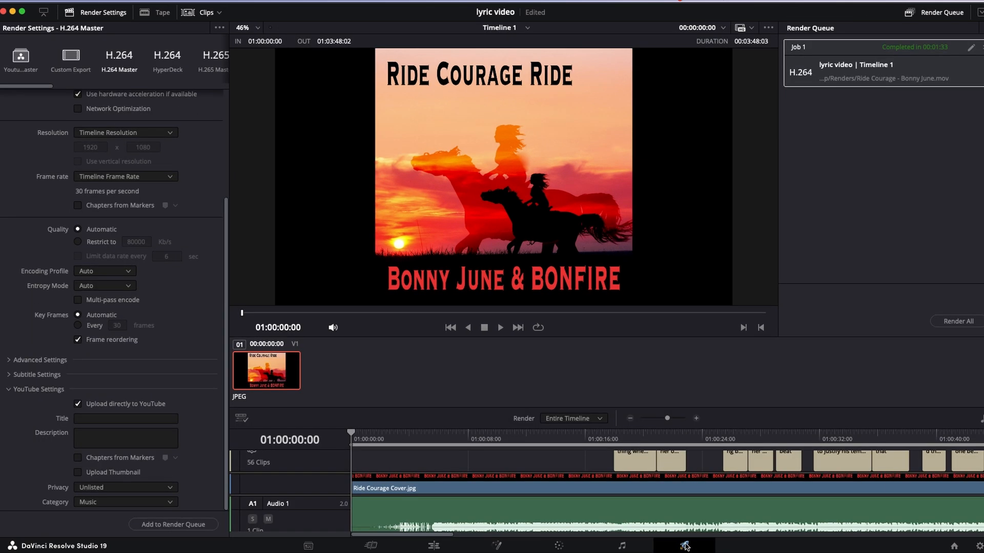
{"action": "left_click", "coordinate": [621, 548]}
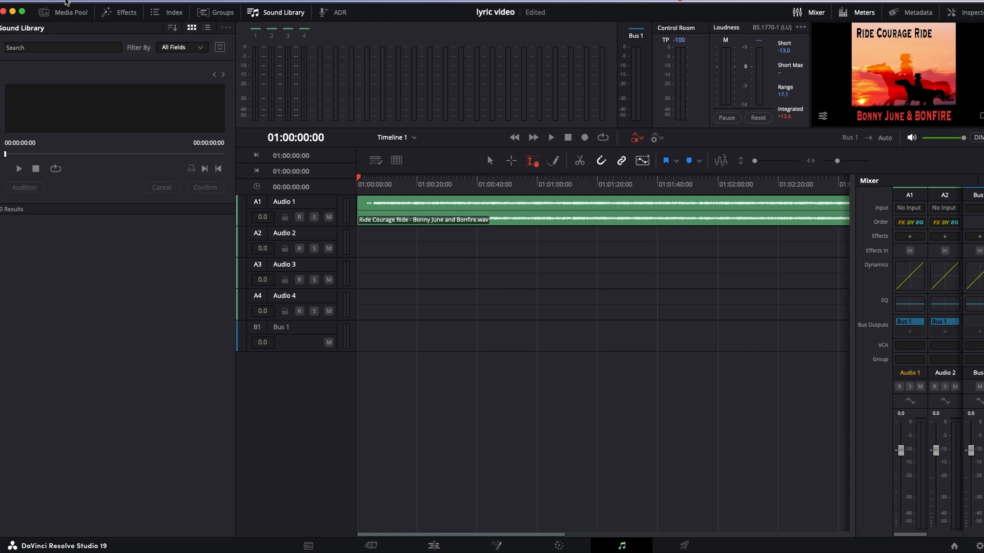
- Check the YouTube sign-in under Internet Accounts in the system preferences and close them without saving
{"action": "left_click", "coordinate": [65, 2]}
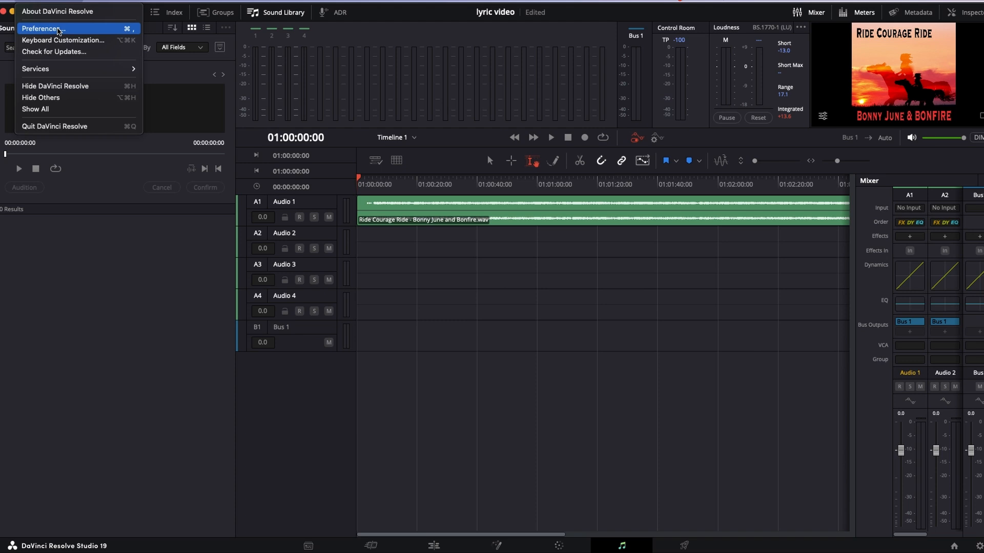
{"action": "left_click", "coordinate": [58, 30]}
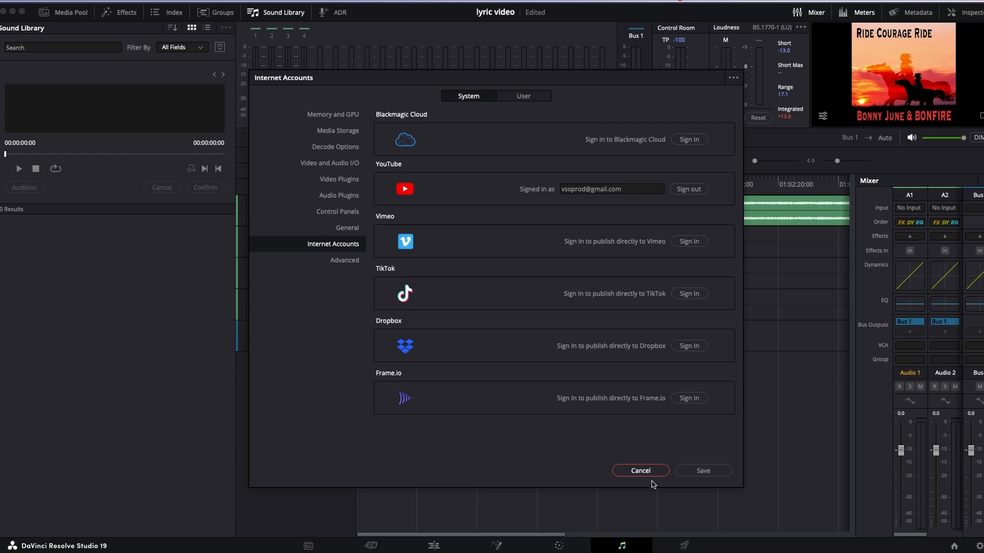
{"action": "left_click", "coordinate": [635, 469]}
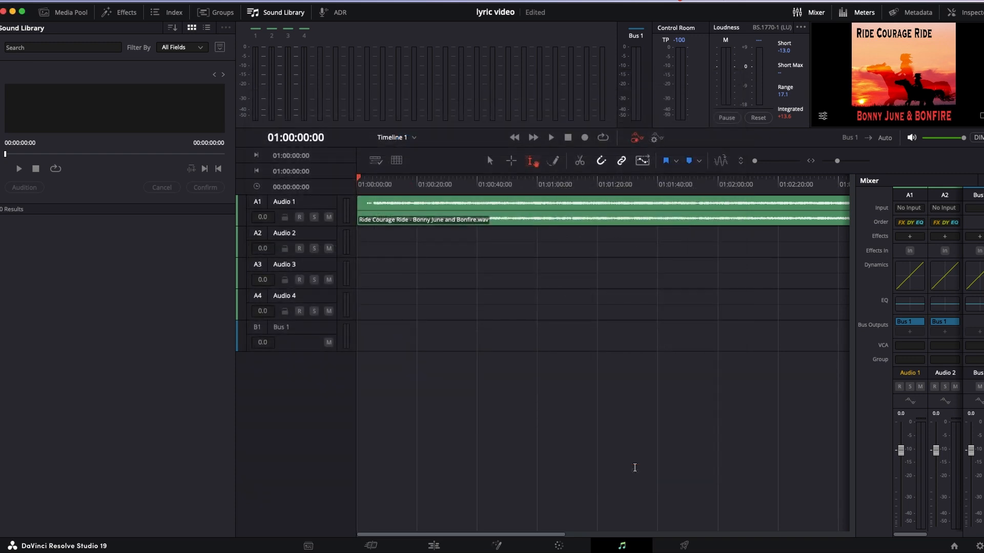